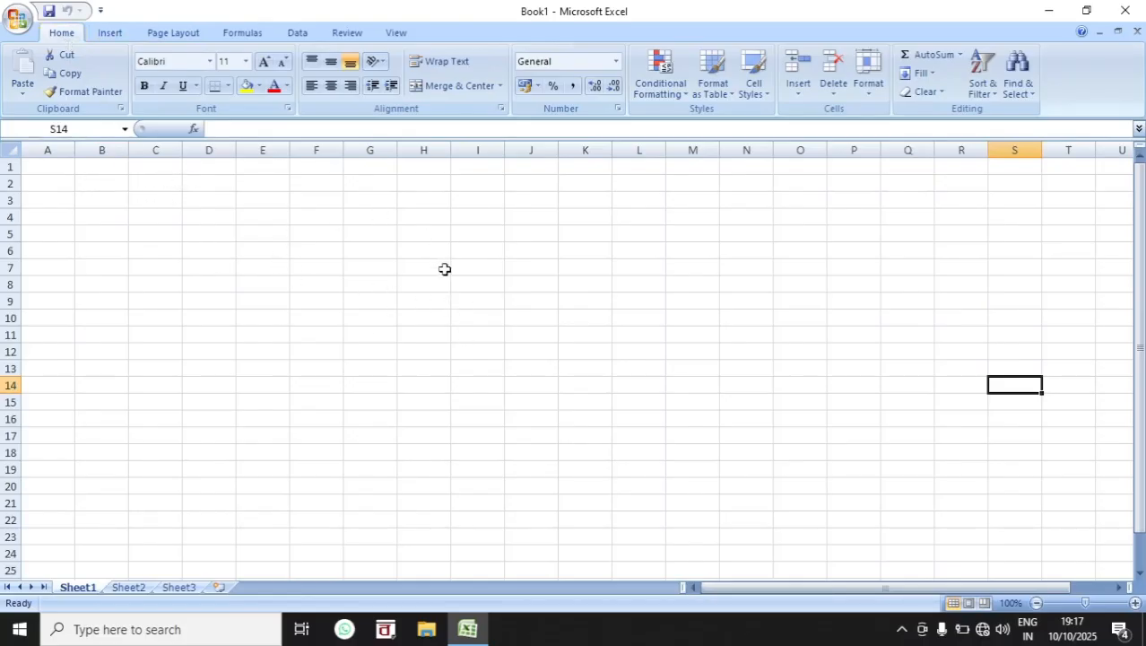
Step: Open the second workbook in the recent documents list and bring its salary table into view
{"action": "left_click", "coordinate": [17, 18]}
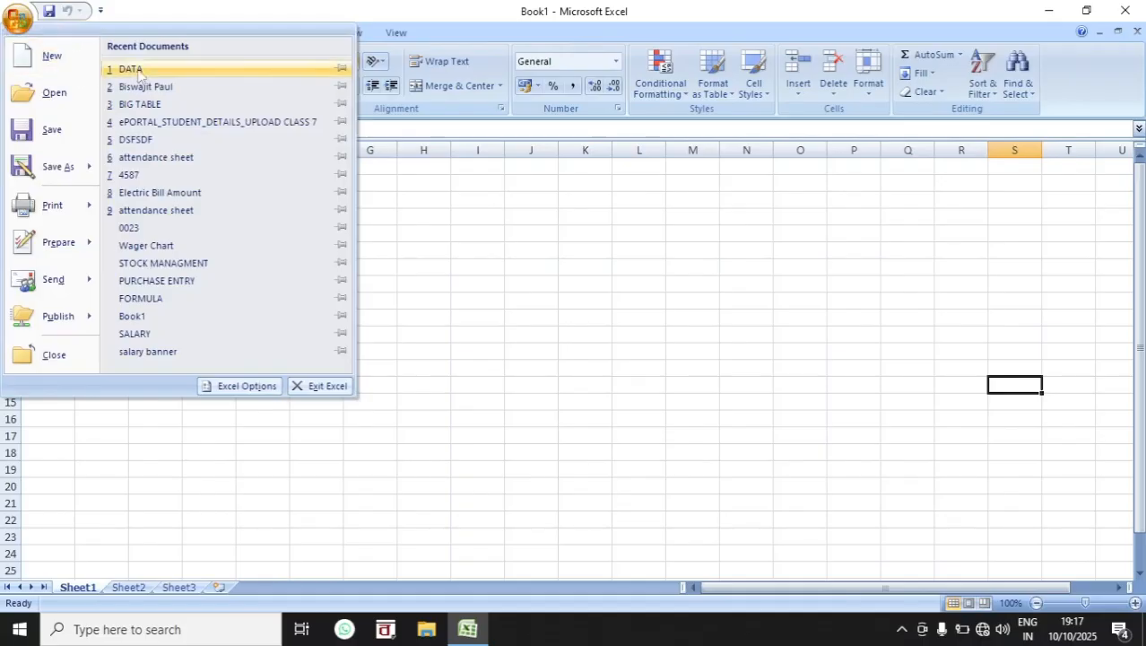
{"action": "left_click", "coordinate": [157, 87]}
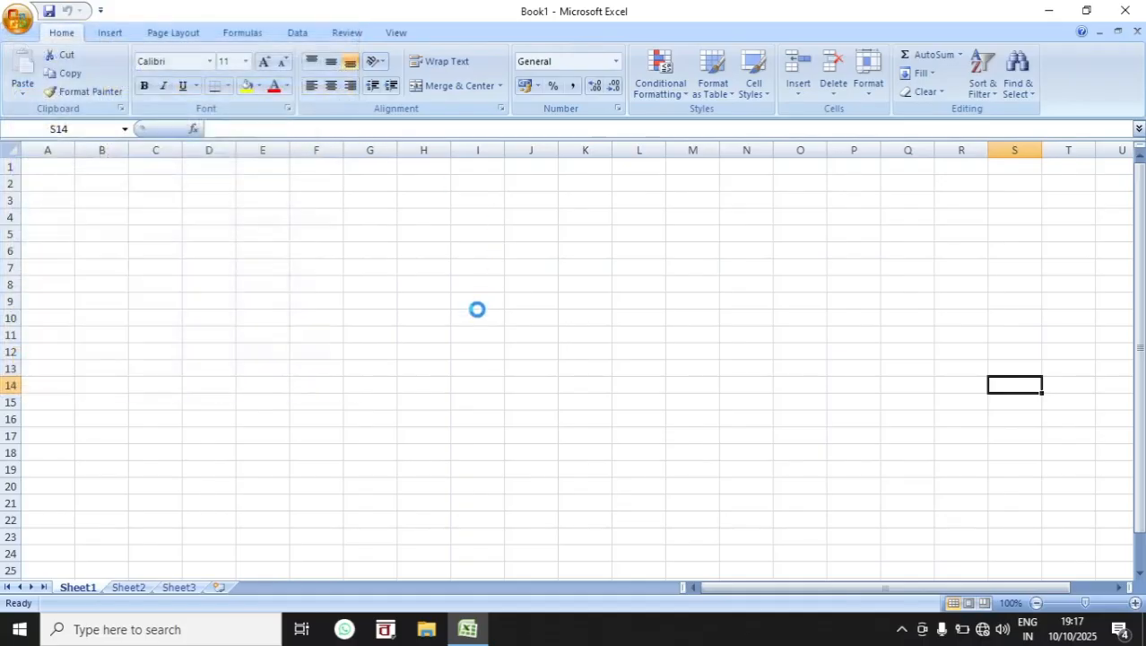
{"action": "left_click", "coordinate": [490, 430]}
{"action": "scroll", "coordinate": [489, 430], "scroll_direction": "down", "scroll_amount": 1}
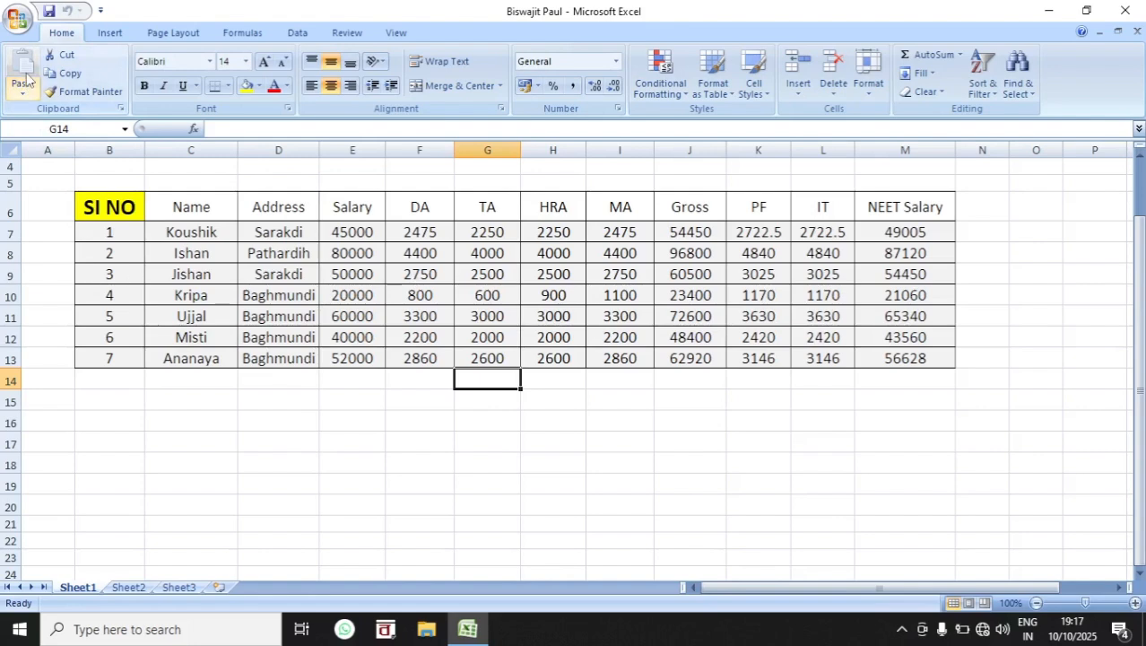
Step: Copy the header cells from Name to NEET Salary (C6:M6) and paste them starting at B17
{"action": "left_click_drag", "start_coordinate": [171, 205], "coordinate": [910, 201]}
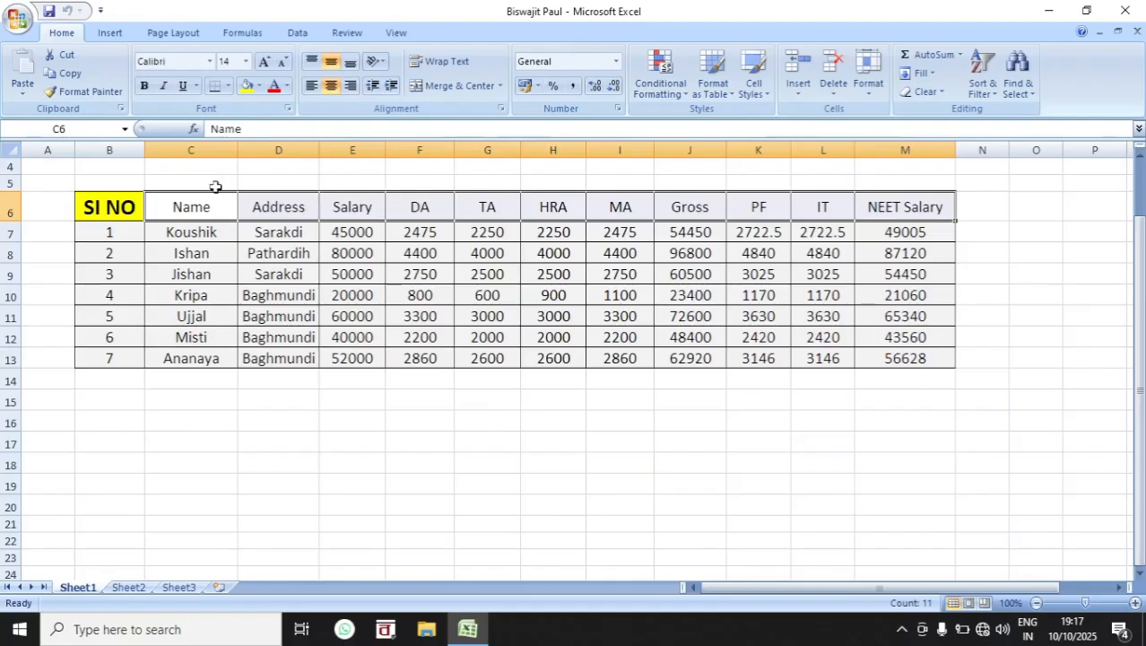
{"action": "left_click", "coordinate": [65, 77]}
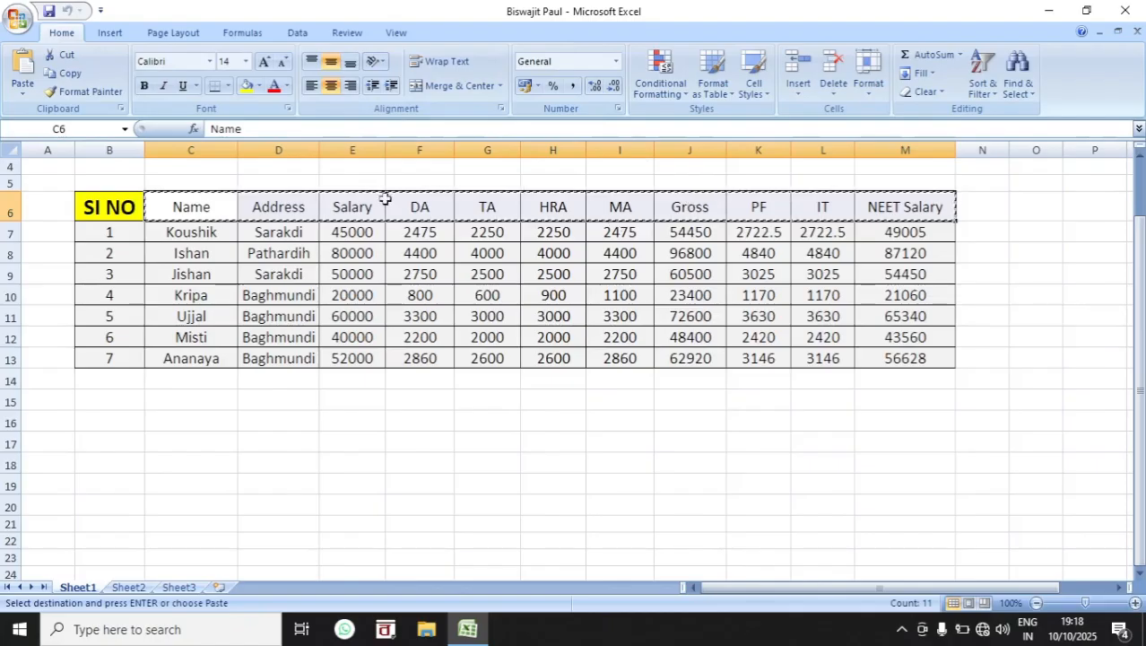
{"action": "left_click", "coordinate": [118, 427]}
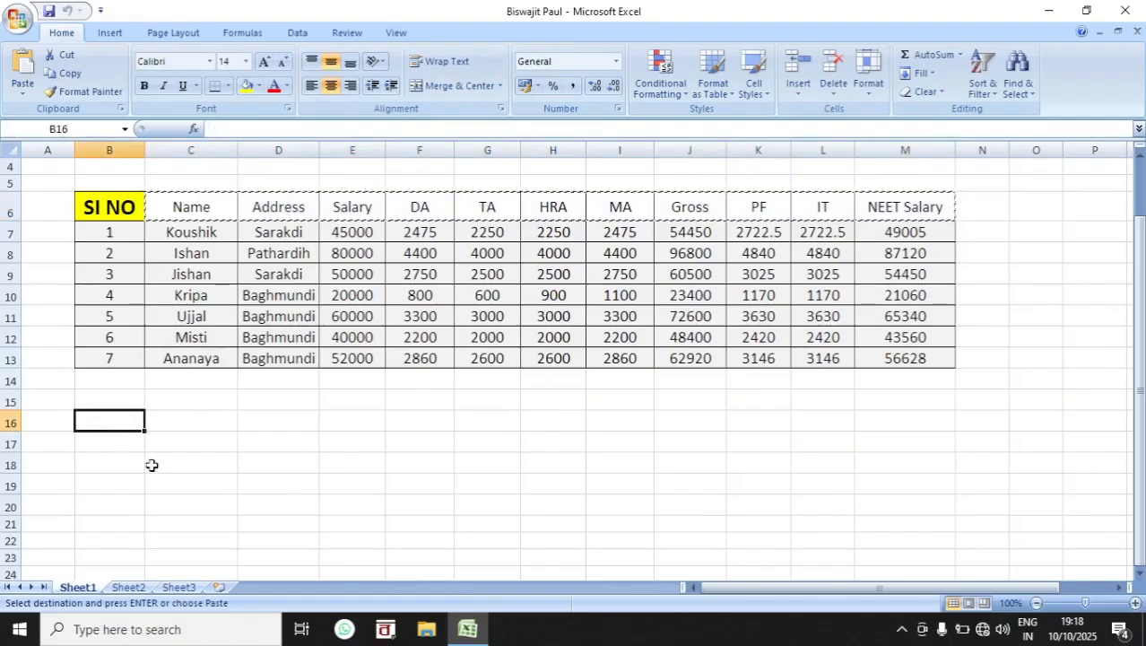
{"action": "left_click", "coordinate": [117, 455]}
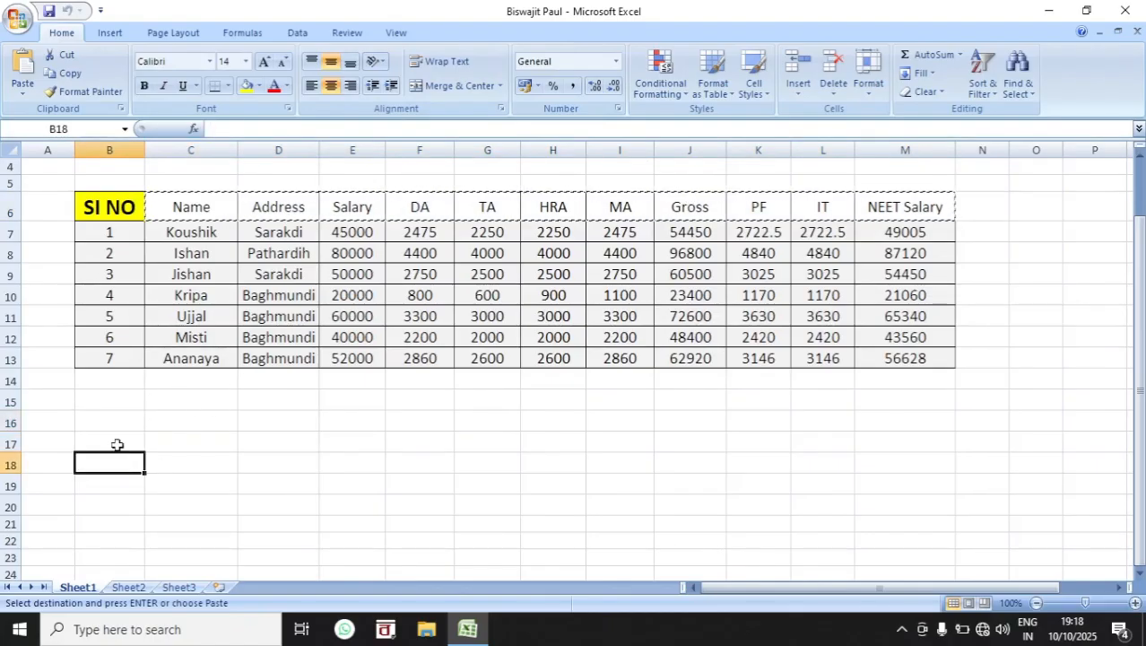
{"action": "left_click", "coordinate": [117, 443]}
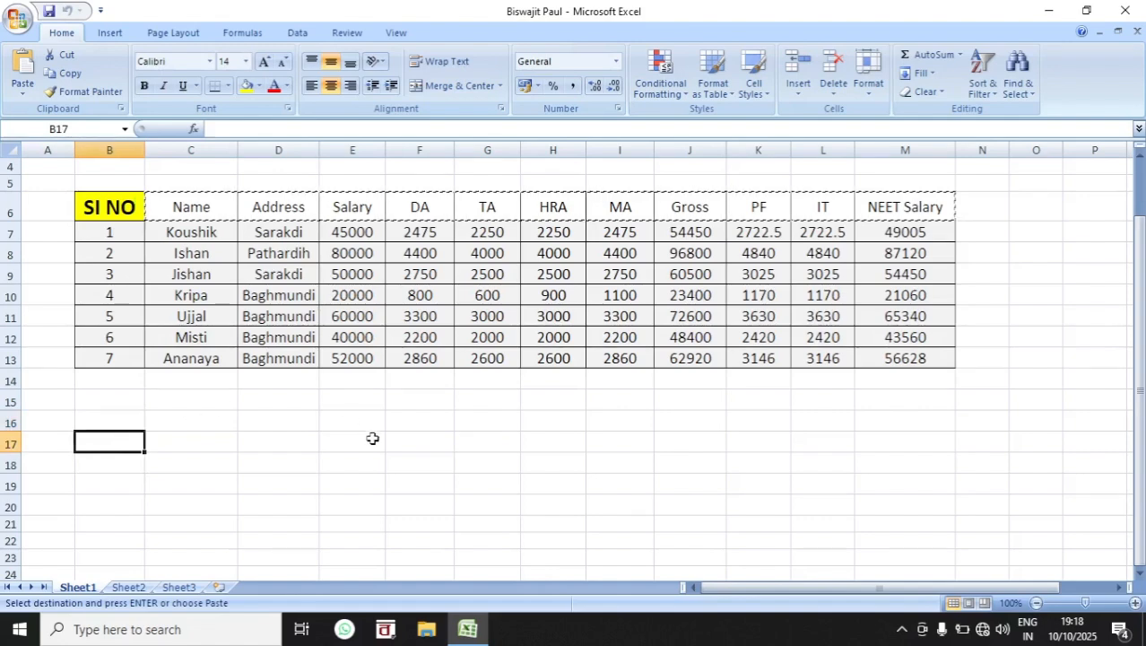
{"action": "left_click", "coordinate": [27, 90]}
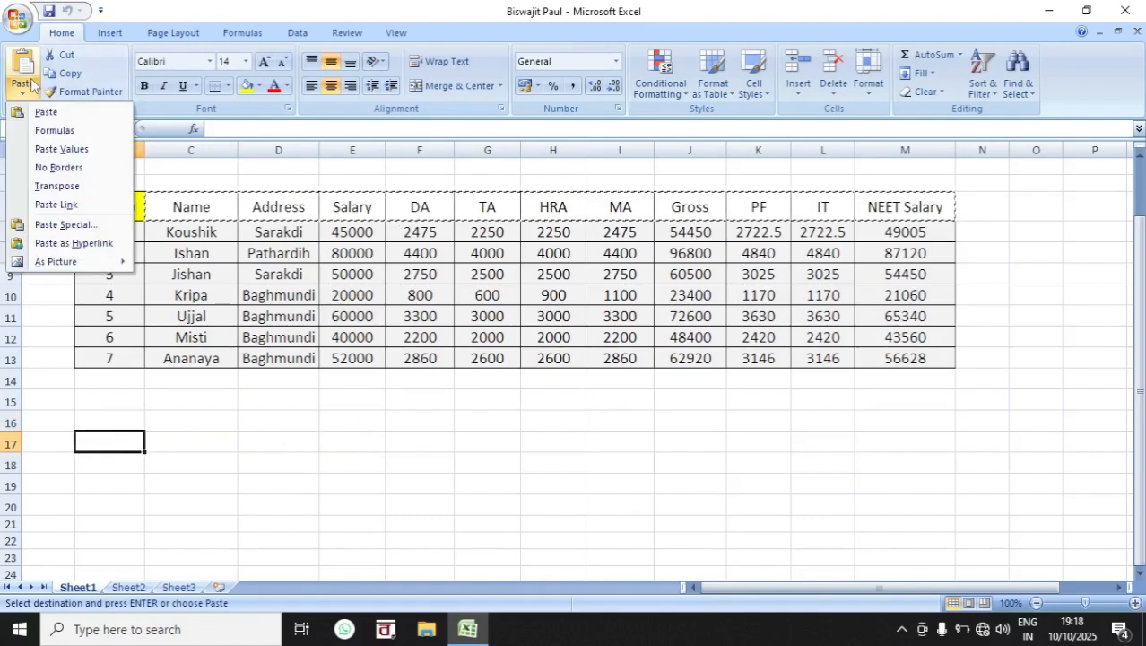
{"action": "left_click", "coordinate": [43, 111]}
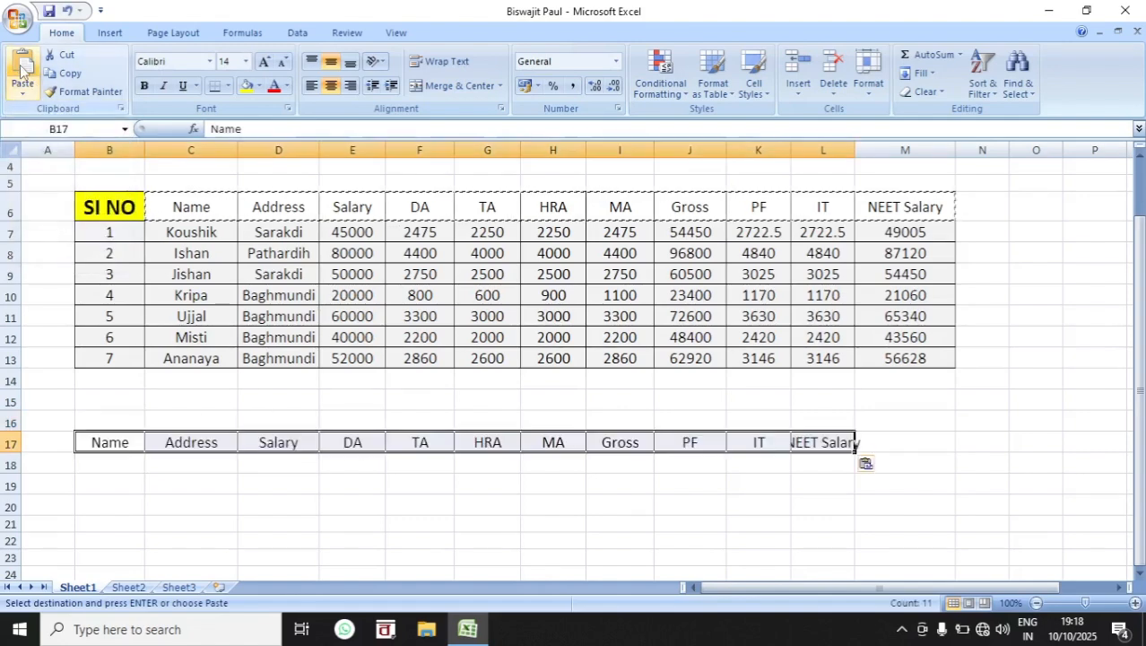
Step: Paste the copied header cells two more times, starting at B21 and at B19
{"action": "left_click", "coordinate": [309, 500]}
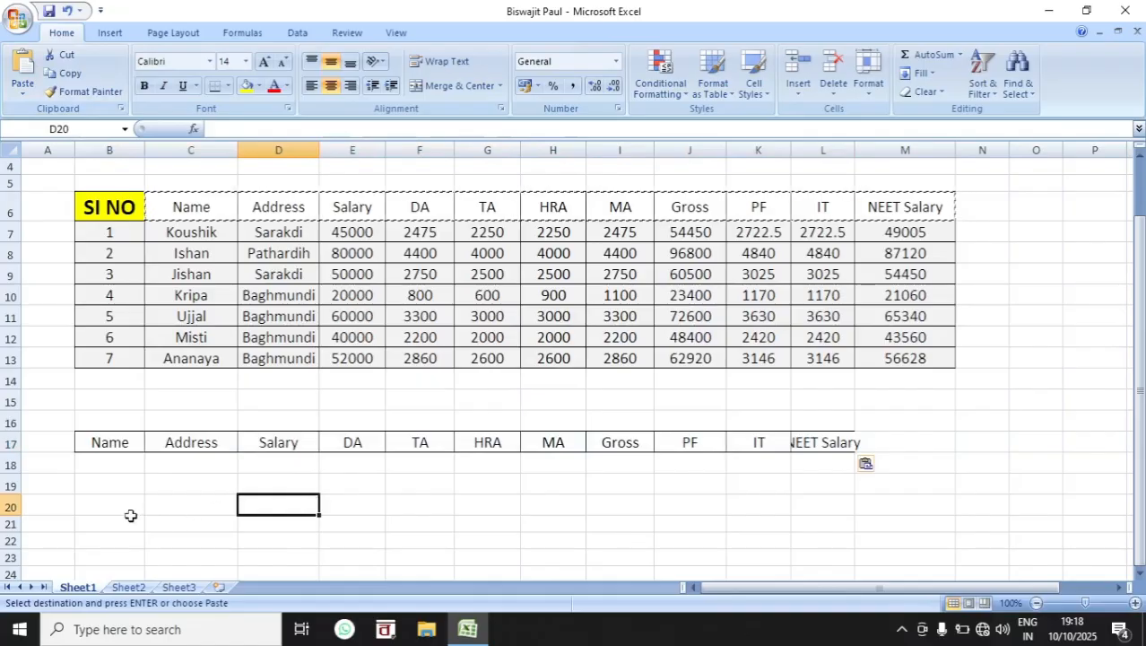
{"action": "left_click", "coordinate": [90, 522]}
{"action": "left_click", "coordinate": [23, 70]}
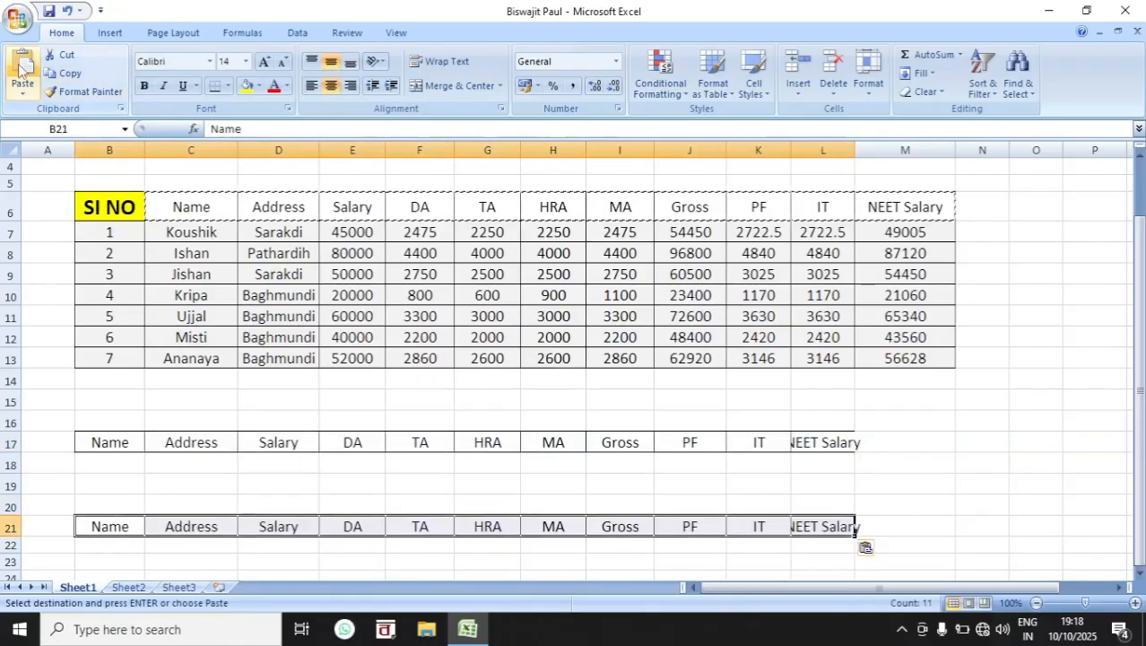
{"action": "key", "text": "Up"}
{"action": "key", "text": "Up"}
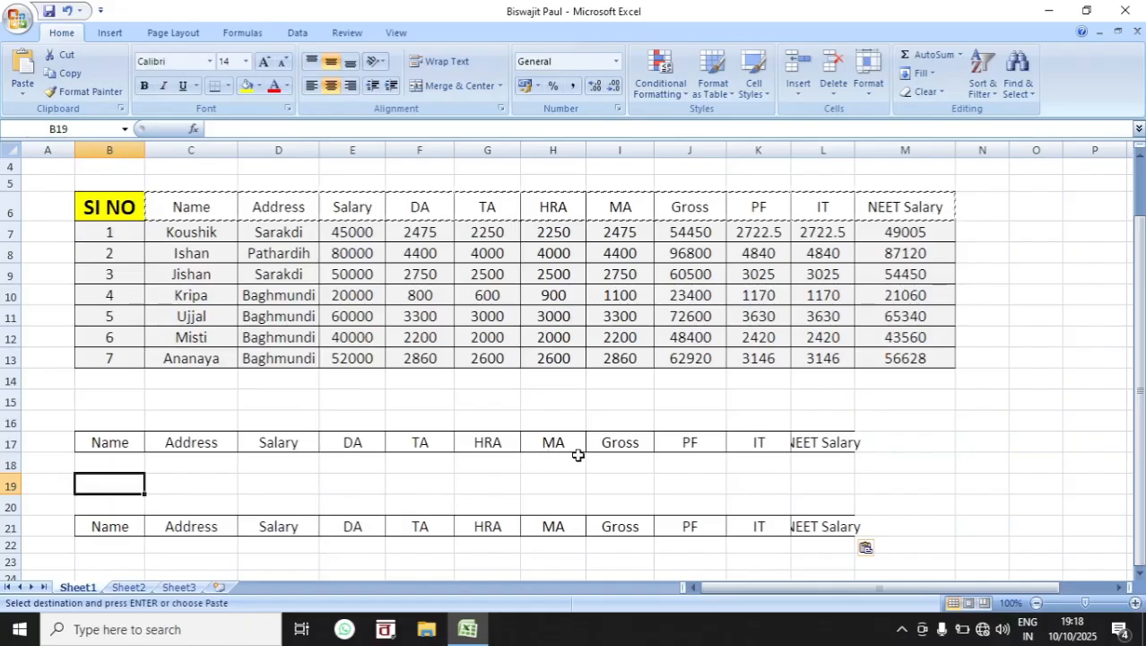
{"action": "left_click", "coordinate": [23, 70]}
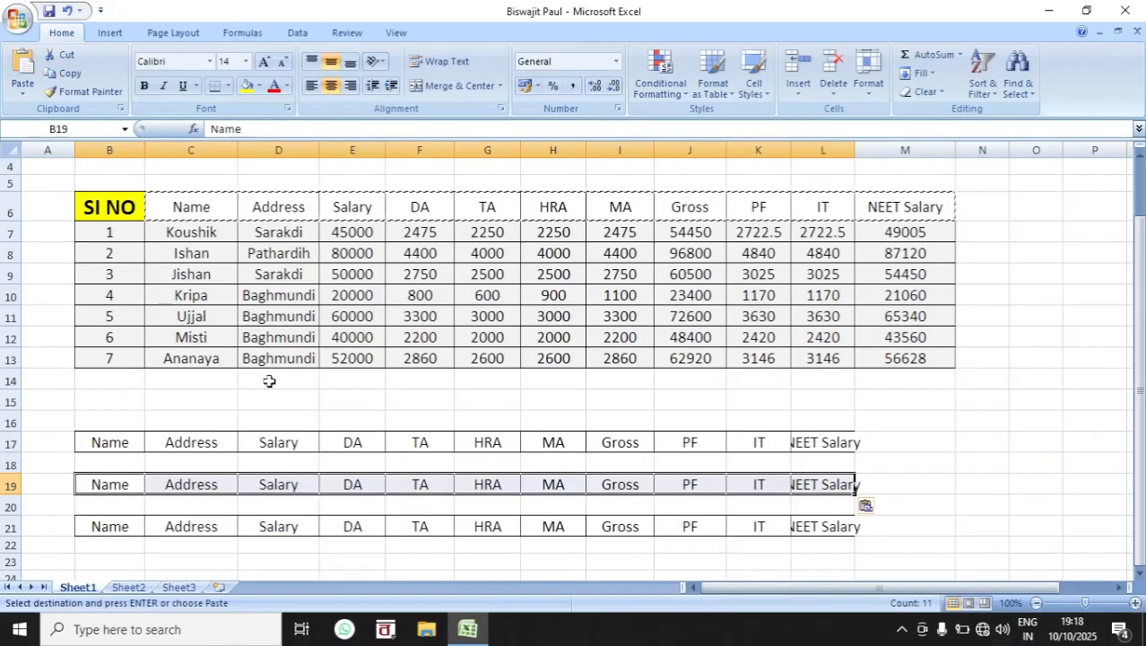
Step: Move the pasted header row in row 19 to row 15, starting at B15, by cutting and pasting
{"action": "left_click", "coordinate": [66, 56]}
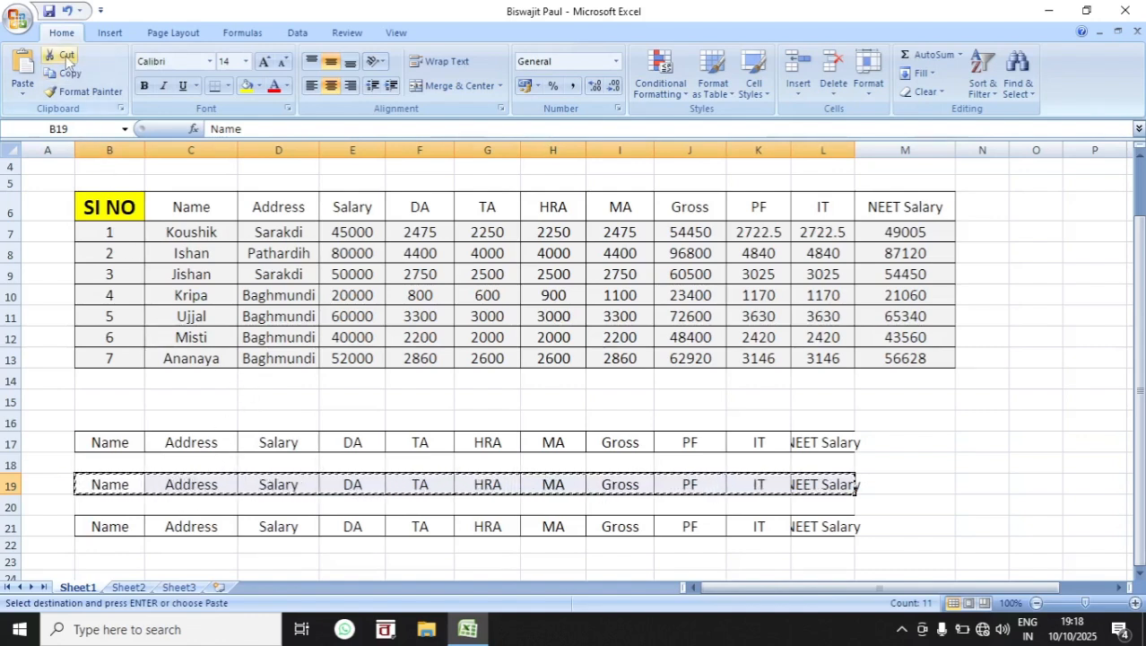
{"action": "left_click", "coordinate": [112, 403]}
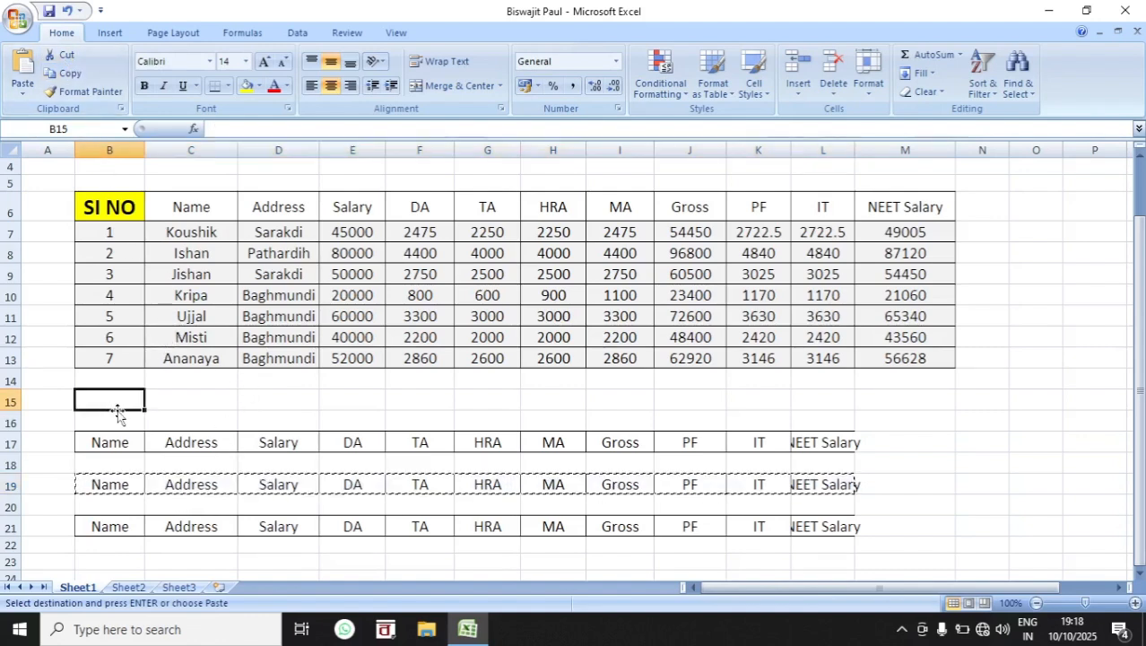
{"action": "left_click", "coordinate": [24, 72]}
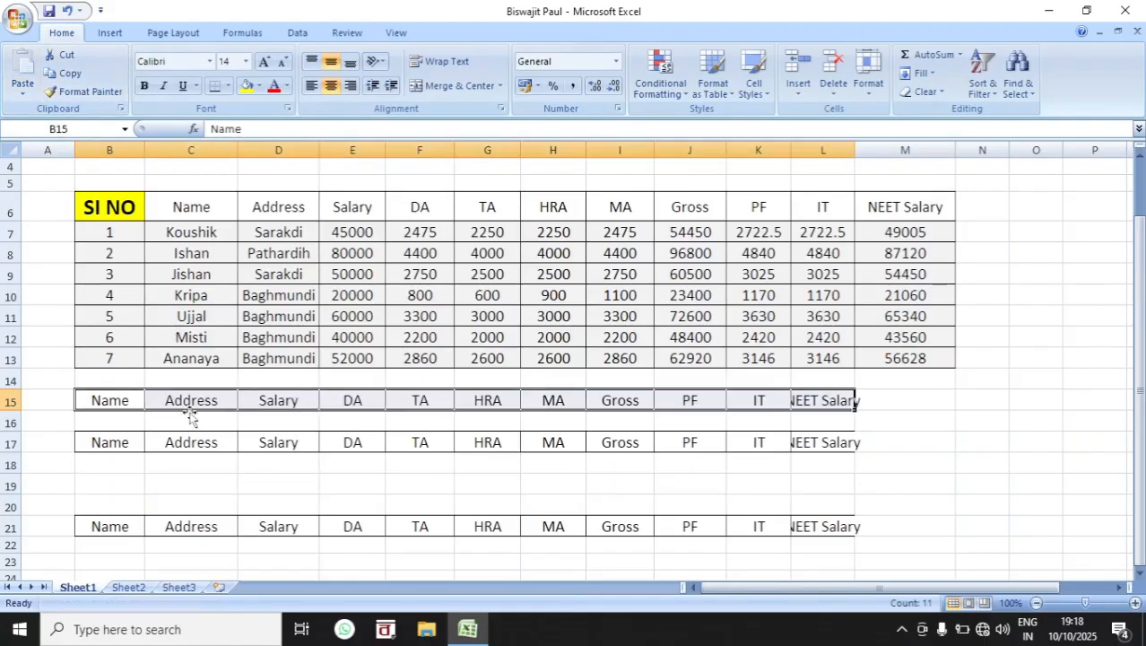
{"action": "left_click_drag", "start_coordinate": [187, 400], "coordinate": [591, 398]}
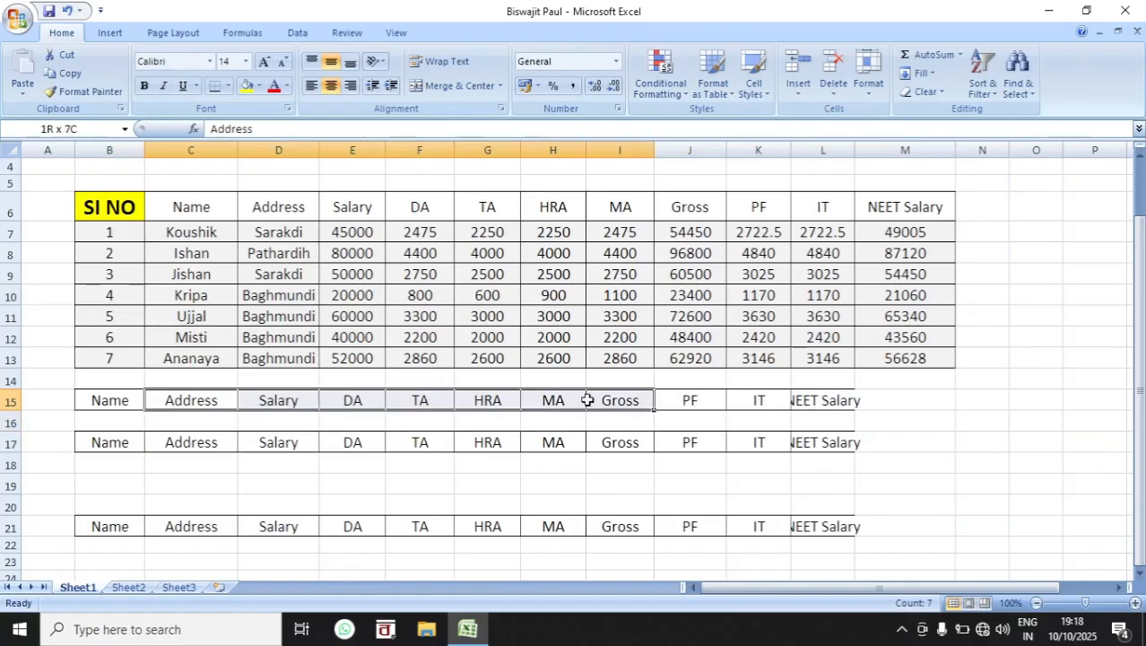
{"action": "left_click", "coordinate": [67, 56]}
{"action": "double_click", "coordinate": [190, 483]}
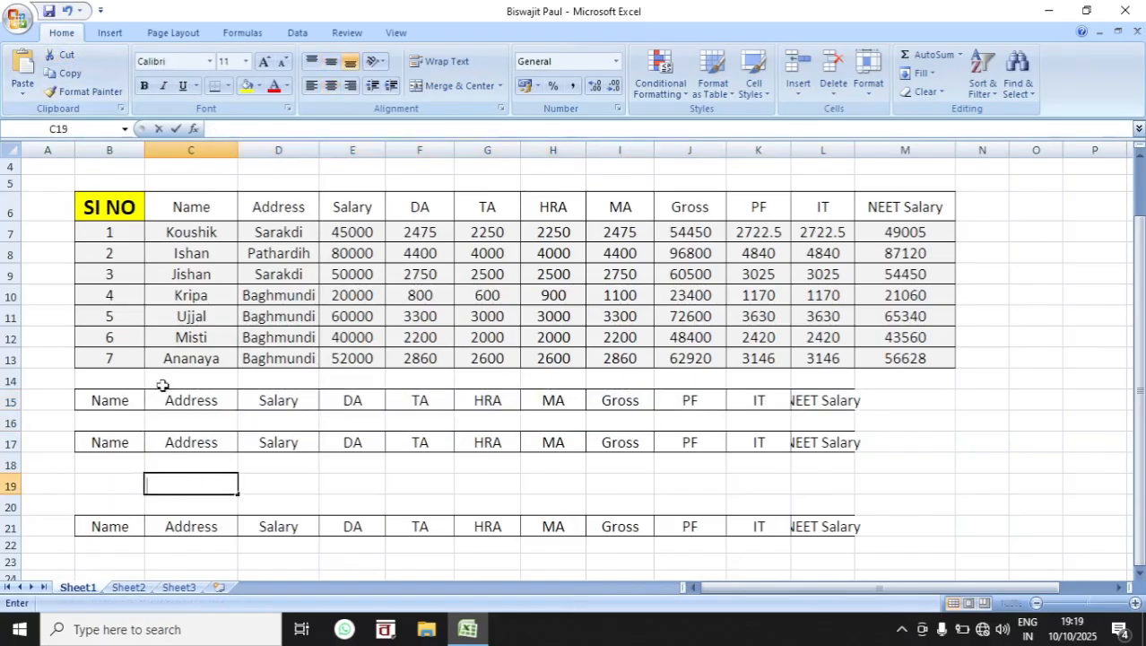
{"action": "left_click", "coordinate": [287, 480]}
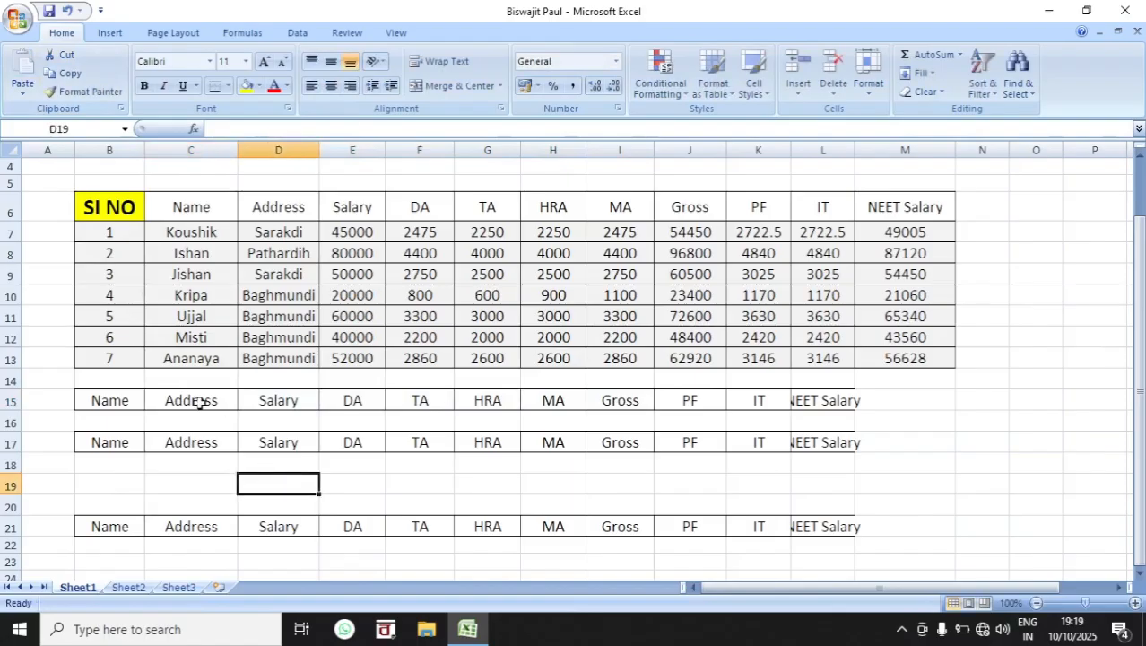
Step: Cut the Address to Gross cells (C15:I15) and paste them starting at C19
{"action": "left_click_drag", "start_coordinate": [199, 404], "coordinate": [632, 400]}
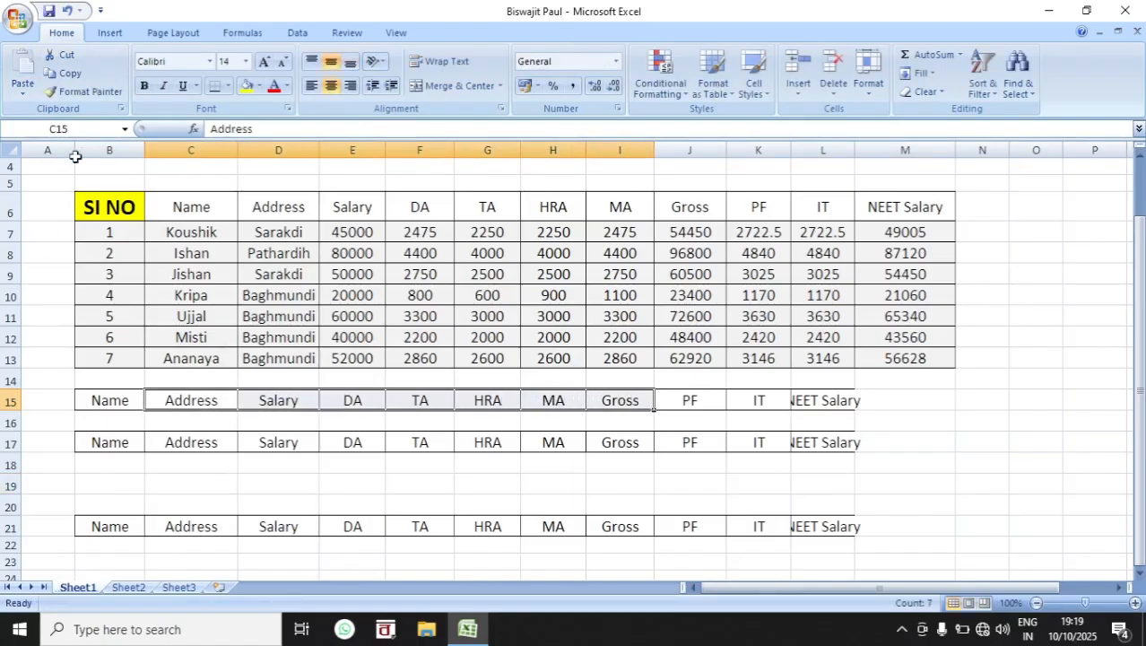
{"action": "left_click", "coordinate": [68, 55]}
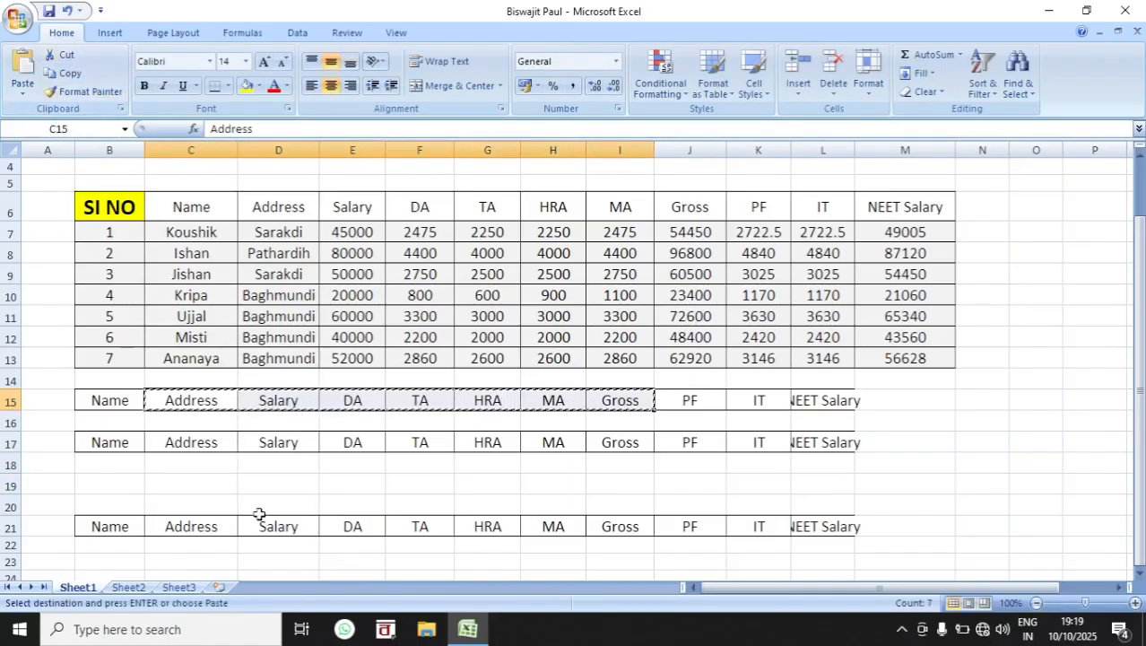
{"action": "left_click", "coordinate": [171, 478]}
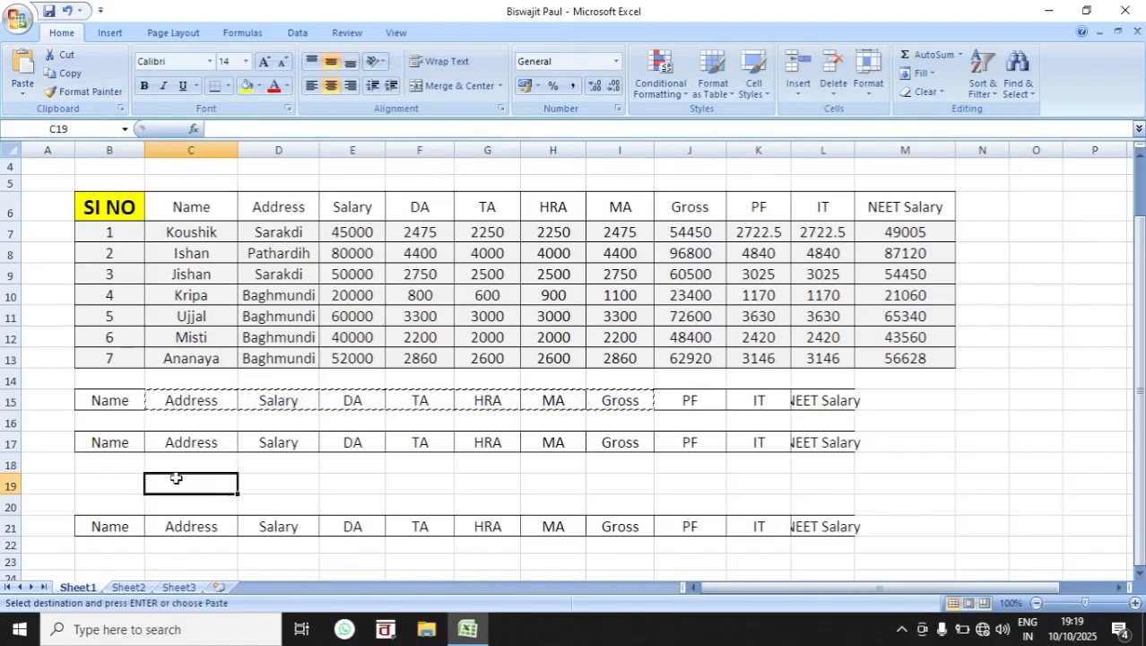
{"action": "left_click", "coordinate": [24, 76]}
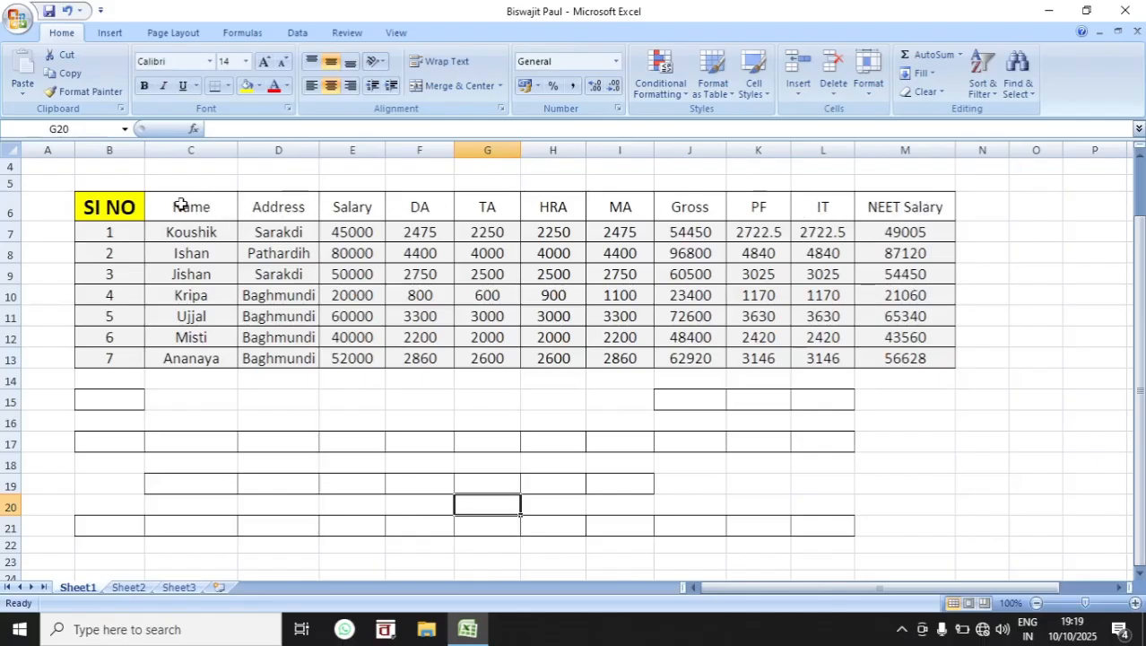
Step: Apply the formatting of the SI NO header in B6 to the remaining headers C6:M6 with Format Painter
{"action": "left_click", "coordinate": [126, 204]}
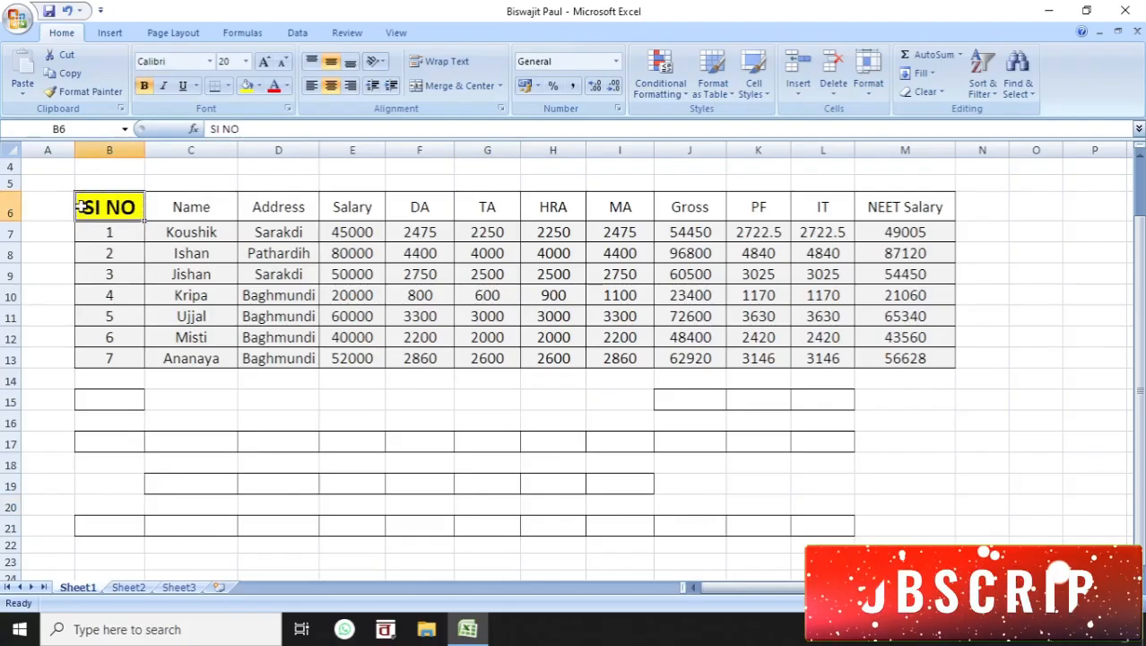
{"action": "left_click", "coordinate": [85, 91]}
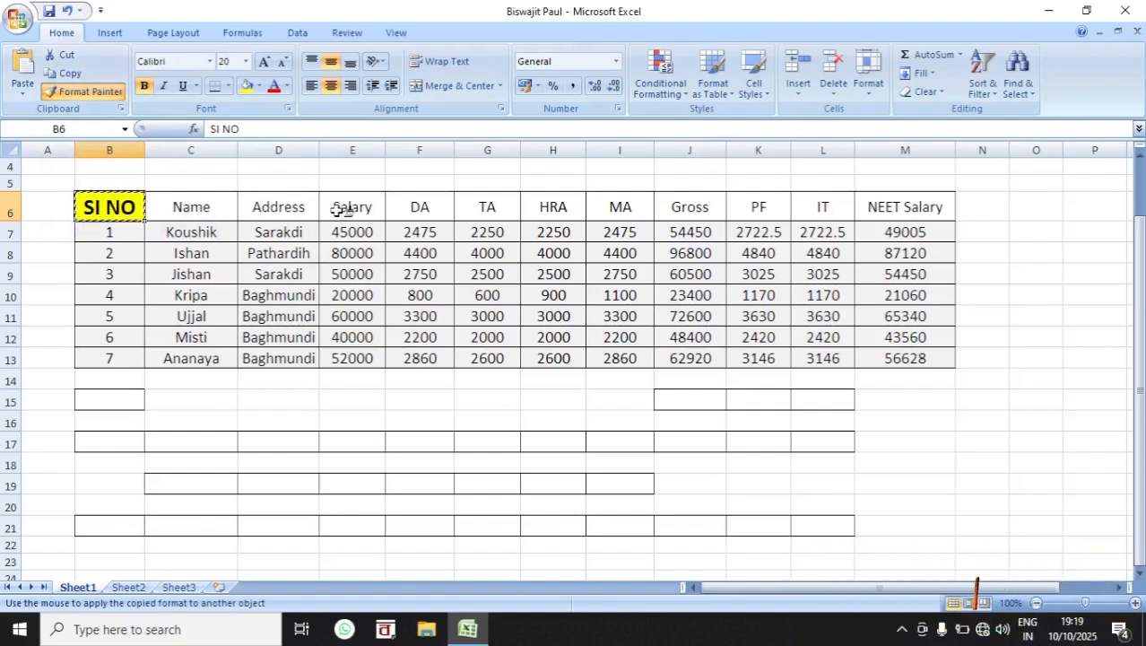
{"action": "mouse_move", "coordinate": [186, 206]}
{"action": "left_mouse_down"}
{"action": "mouse_move", "coordinate": [796, 195]}
{"action": "mouse_move", "coordinate": [883, 211]}
{"action": "left_mouse_up"}
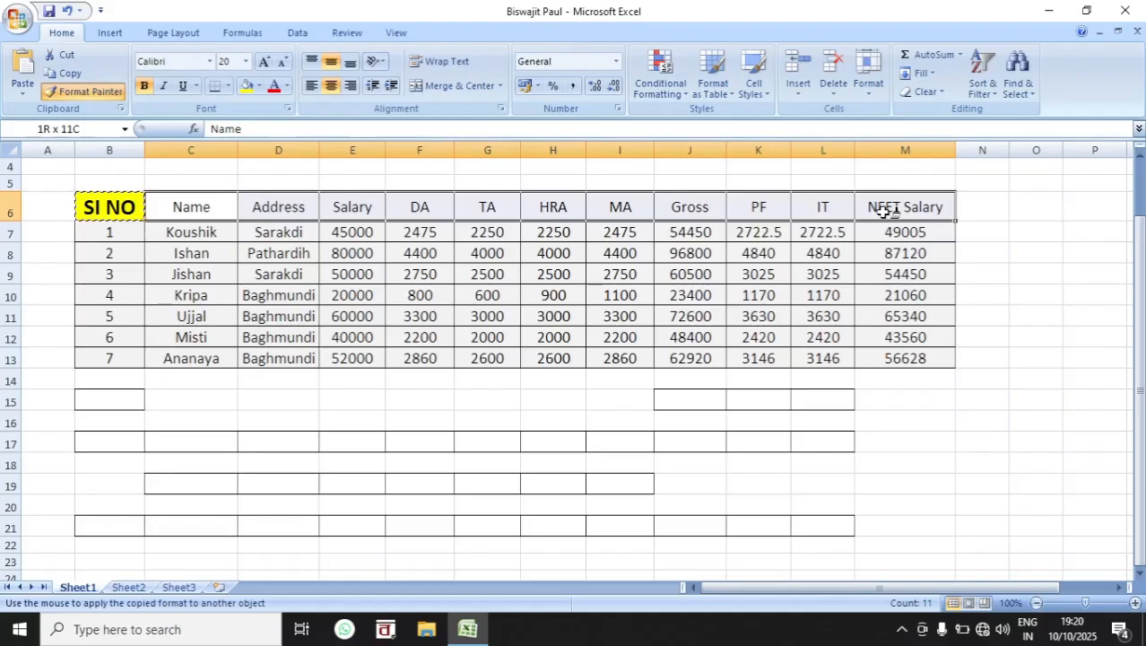
{"action": "left_click_drag", "start_coordinate": [883, 210], "coordinate": [883, 210]}
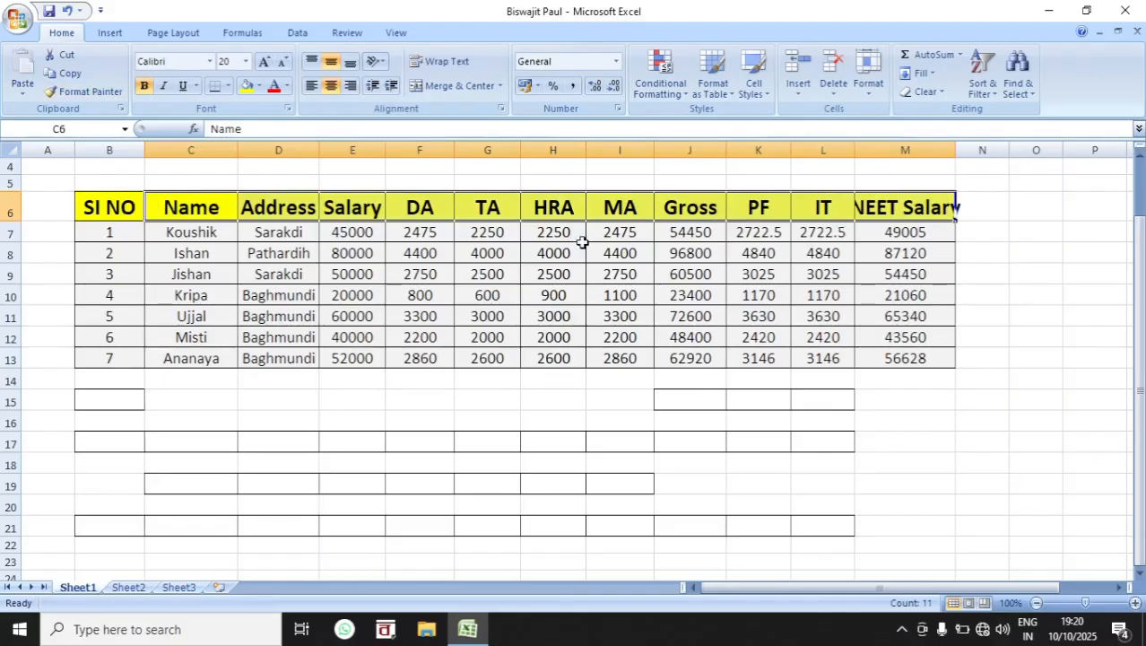
Step: Fill the first data row (B7:M7) with light blue and the second data row (B8:M8) with light orange
{"action": "left_click_drag", "start_coordinate": [129, 233], "coordinate": [888, 231]}
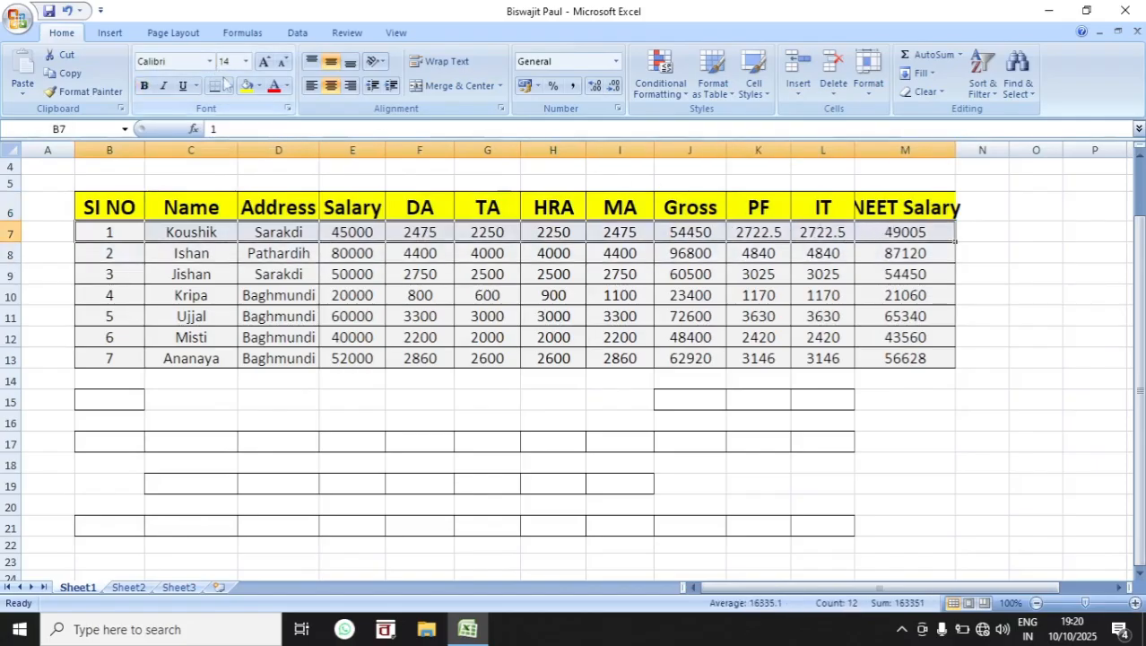
{"action": "left_click", "coordinate": [259, 87]}
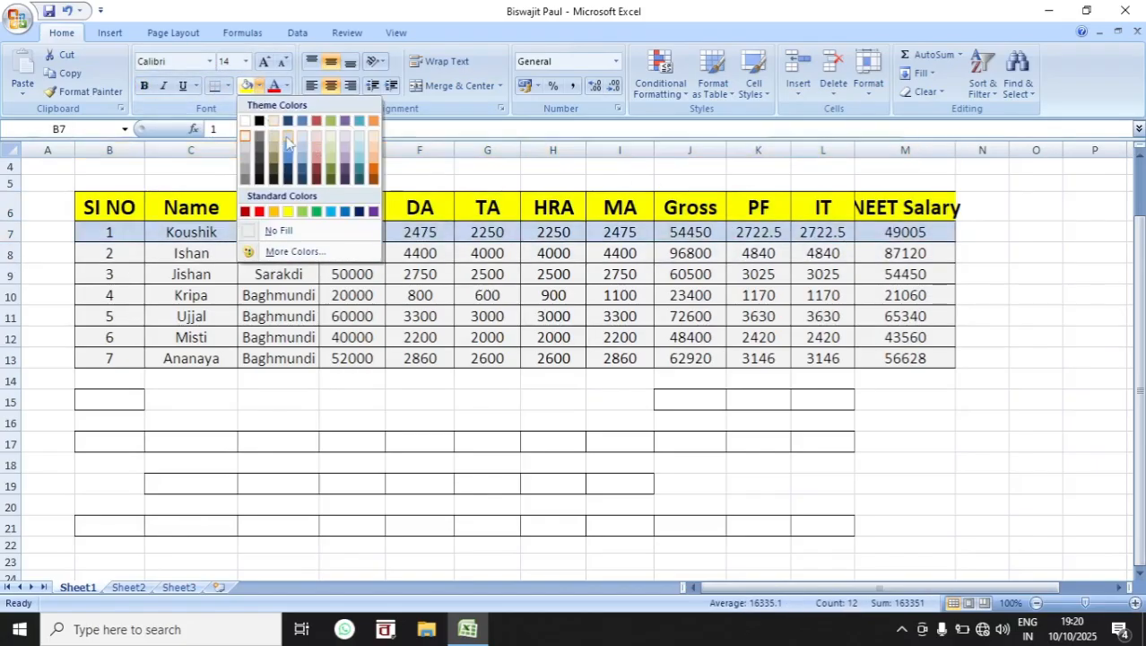
{"action": "left_click", "coordinate": [287, 137]}
{"action": "left_click_drag", "start_coordinate": [114, 253], "coordinate": [888, 253]}
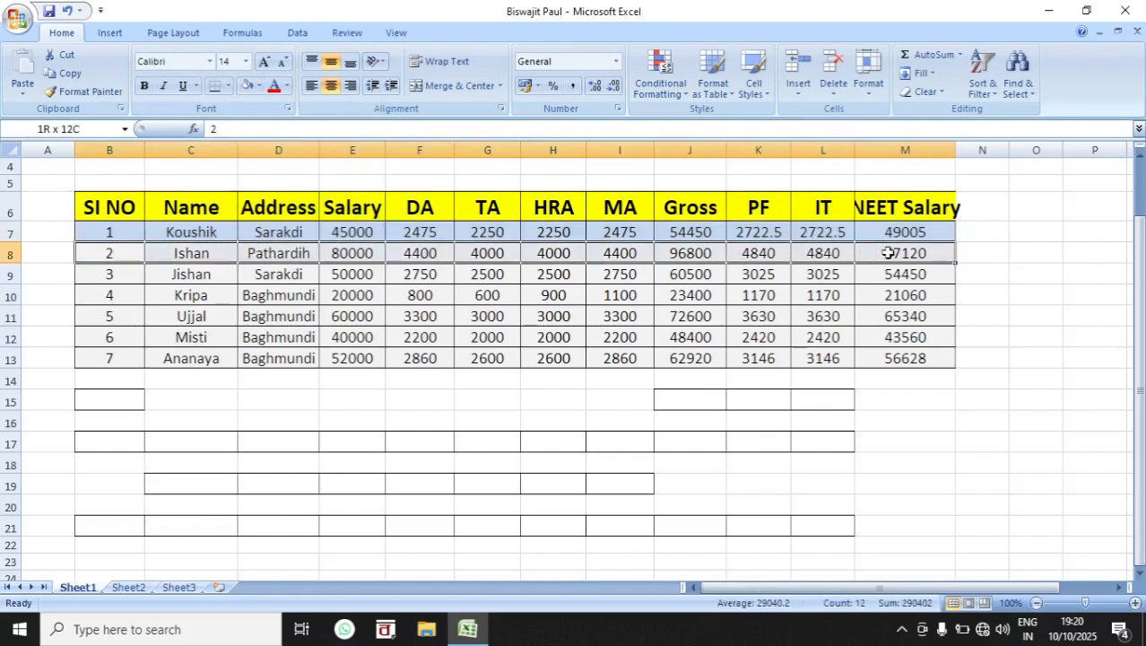
{"action": "left_click", "coordinate": [259, 85]}
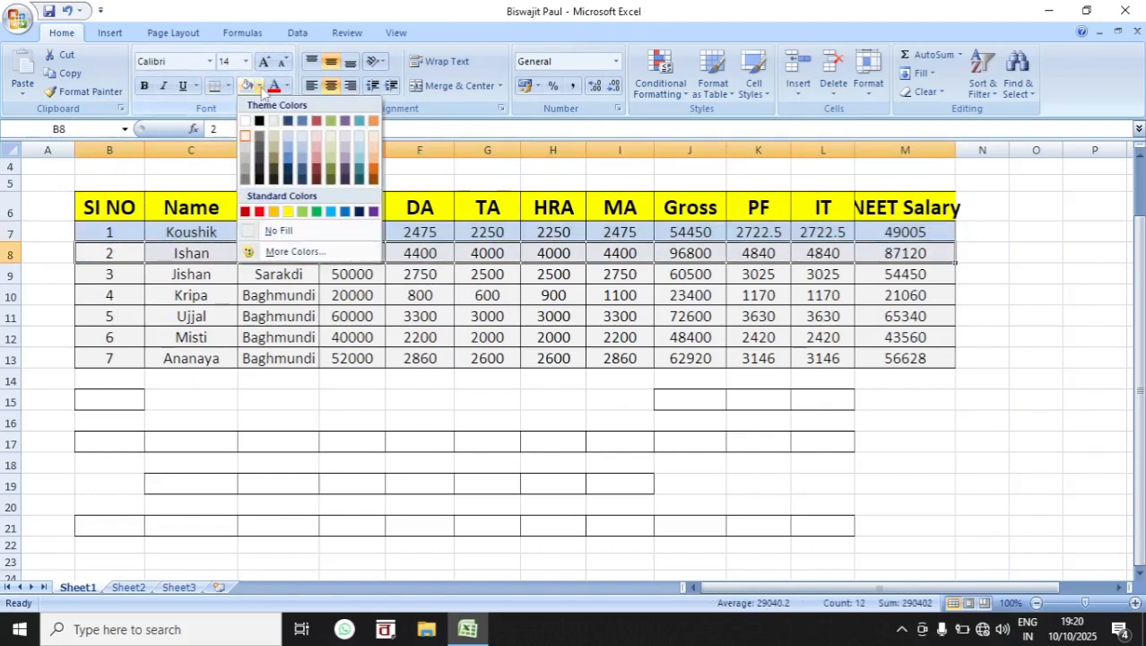
{"action": "left_click", "coordinate": [377, 150]}
{"action": "left_click", "coordinate": [542, 274]}
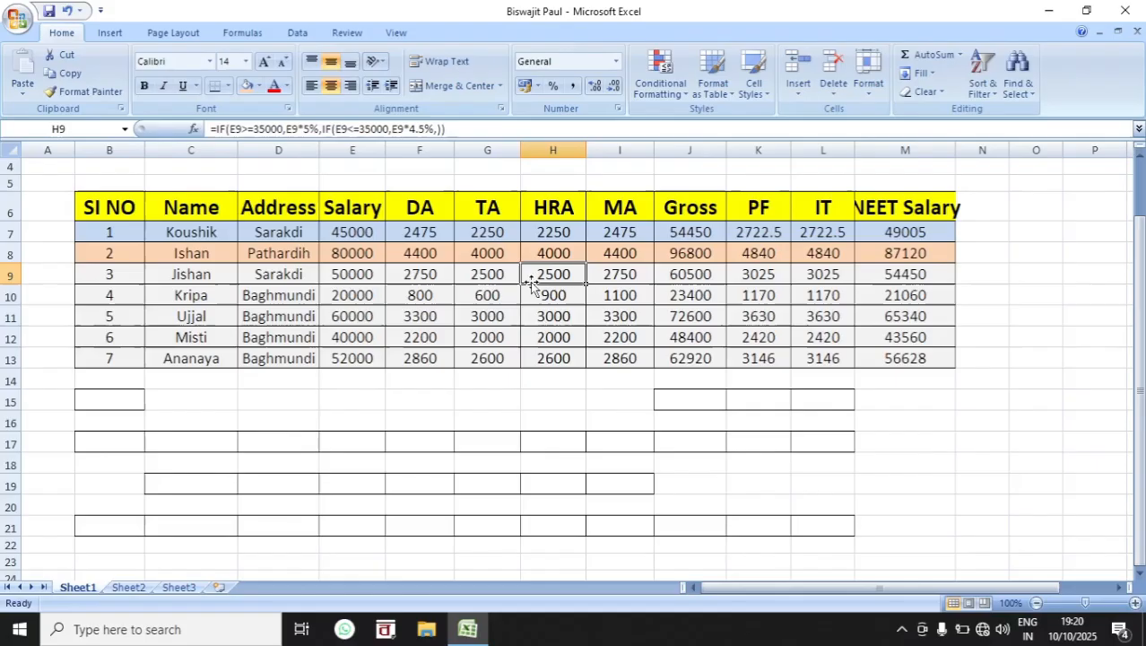
Step: Copy the alternating light blue and light orange formatting of B7:M8 onto the remaining data rows B9:M13 with Format Painter
{"action": "left_click", "coordinate": [115, 231]}
{"action": "left_click", "coordinate": [368, 305]}
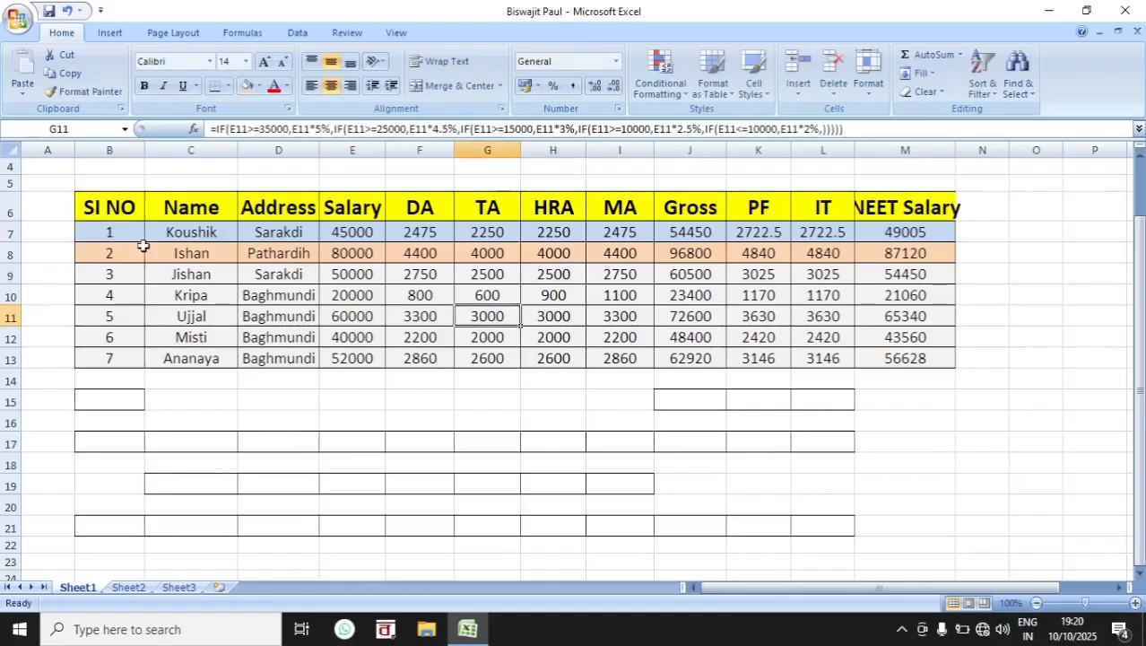
{"action": "left_click_drag", "start_coordinate": [120, 235], "coordinate": [901, 253]}
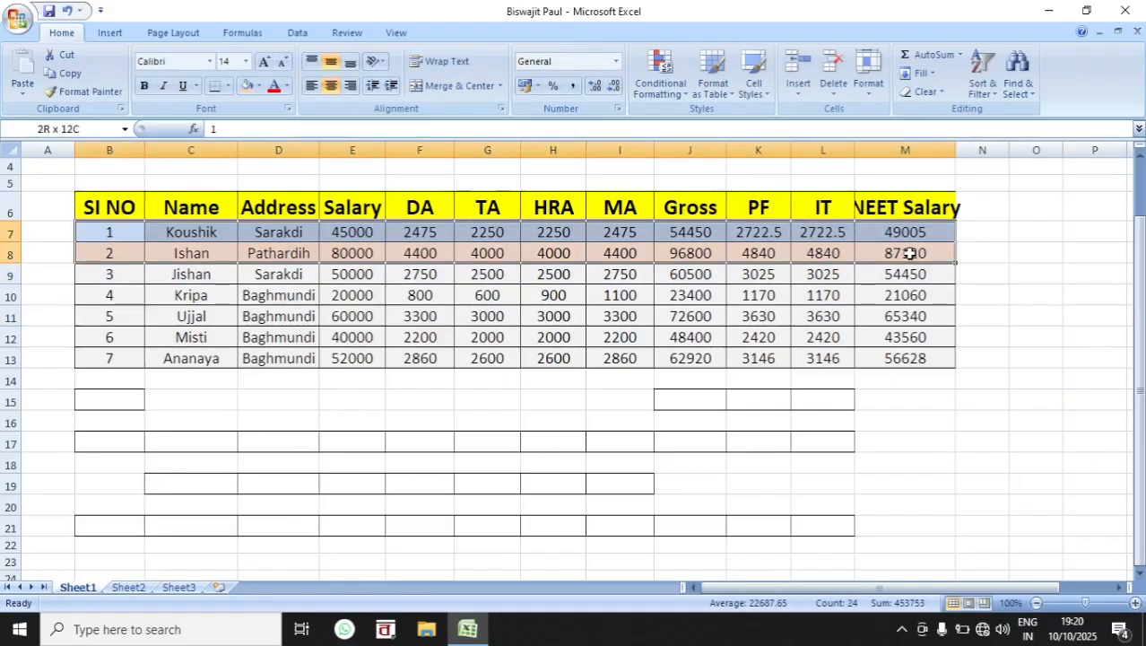
{"action": "left_click", "coordinate": [84, 95]}
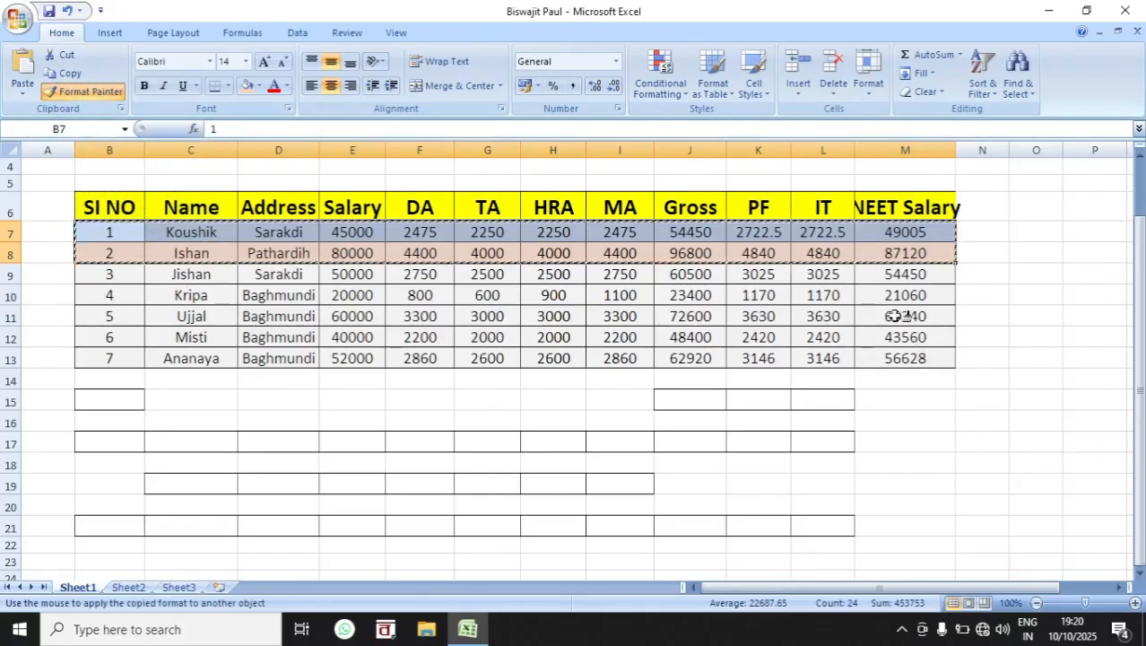
{"action": "mouse_move", "coordinate": [108, 275]}
{"action": "left_mouse_down"}
{"action": "mouse_move", "coordinate": [706, 383]}
{"action": "mouse_move", "coordinate": [884, 358]}
{"action": "left_mouse_up"}
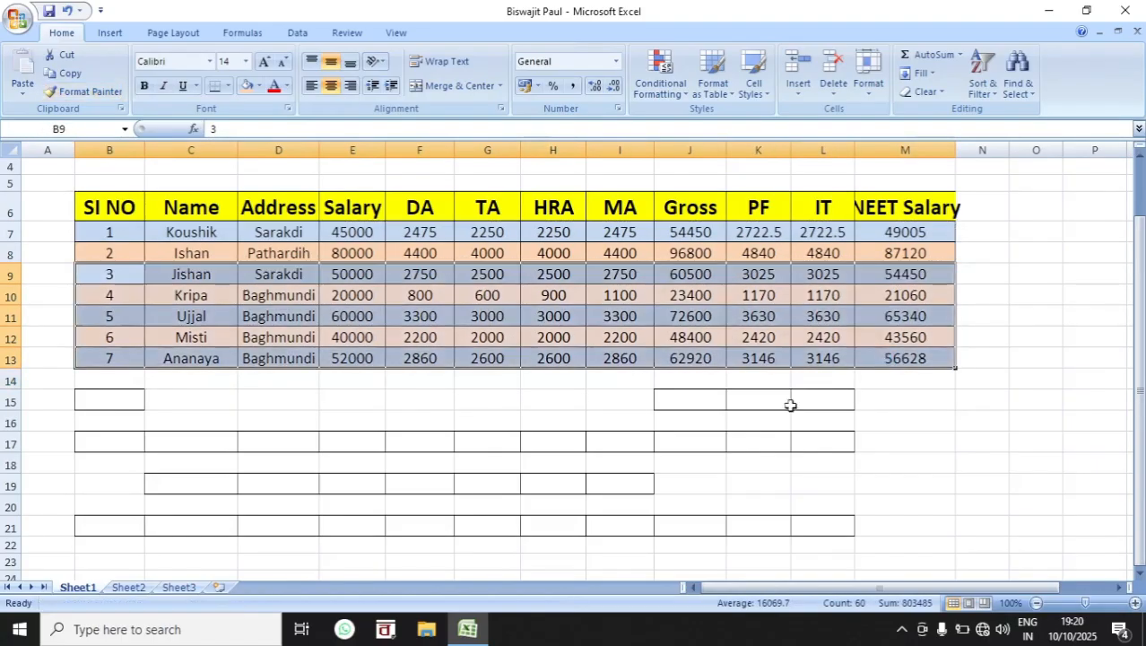
{"action": "left_click", "coordinate": [721, 448]}
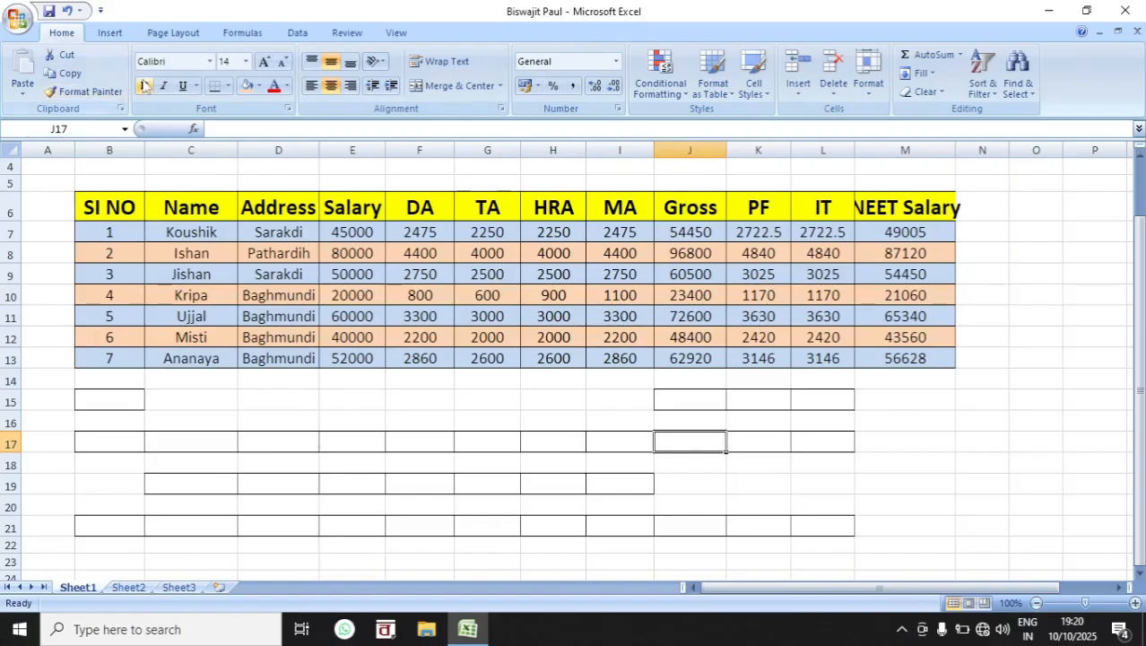
Step: Set the font of the data rows B7:M13 to Bahnschrift SemiBold Condensed at size 14
{"action": "left_click_drag", "start_coordinate": [104, 229], "coordinate": [908, 352]}
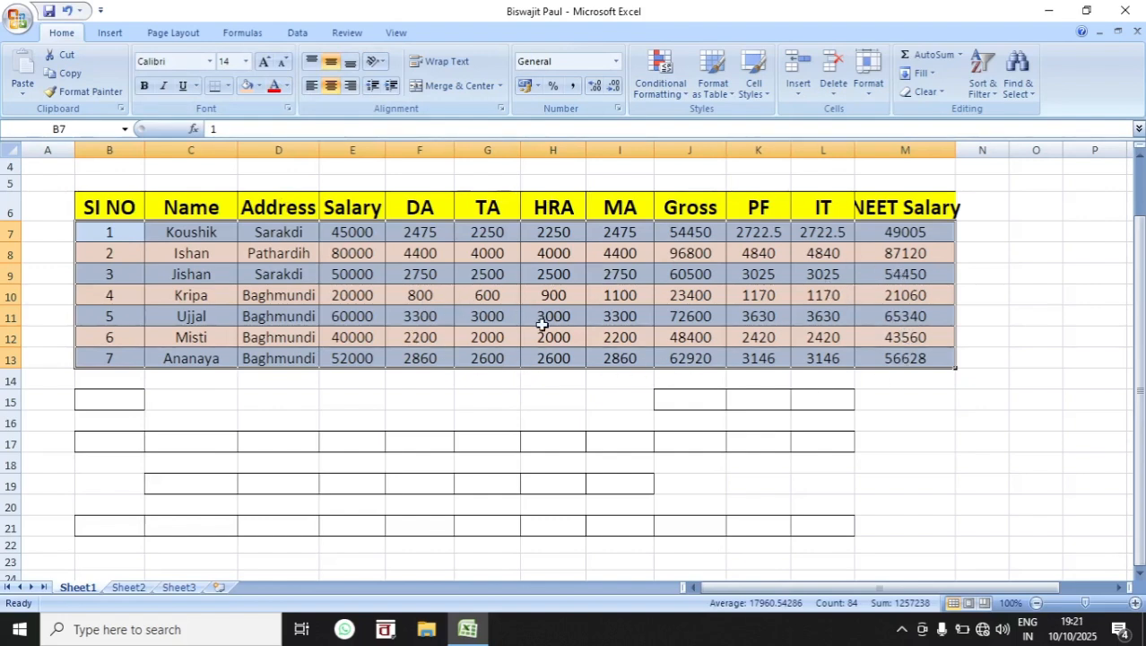
{"action": "left_click", "coordinate": [209, 63]}
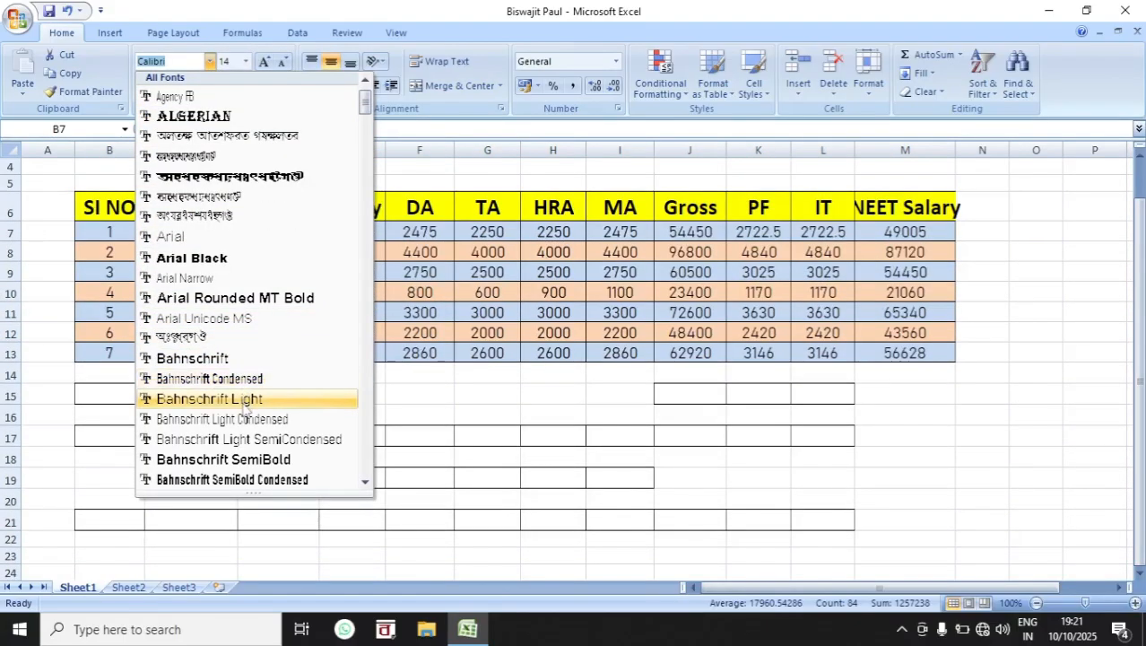
{"action": "scroll", "coordinate": [244, 408], "scroll_direction": "down", "scroll_amount": 3}
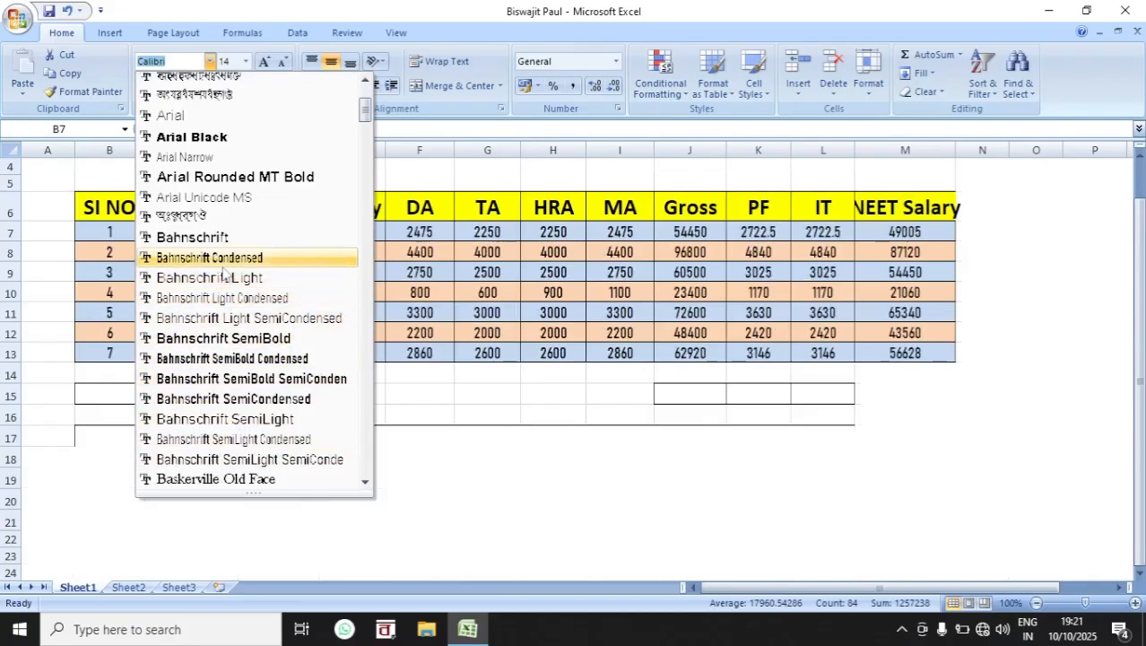
{"action": "left_click", "coordinate": [223, 360]}
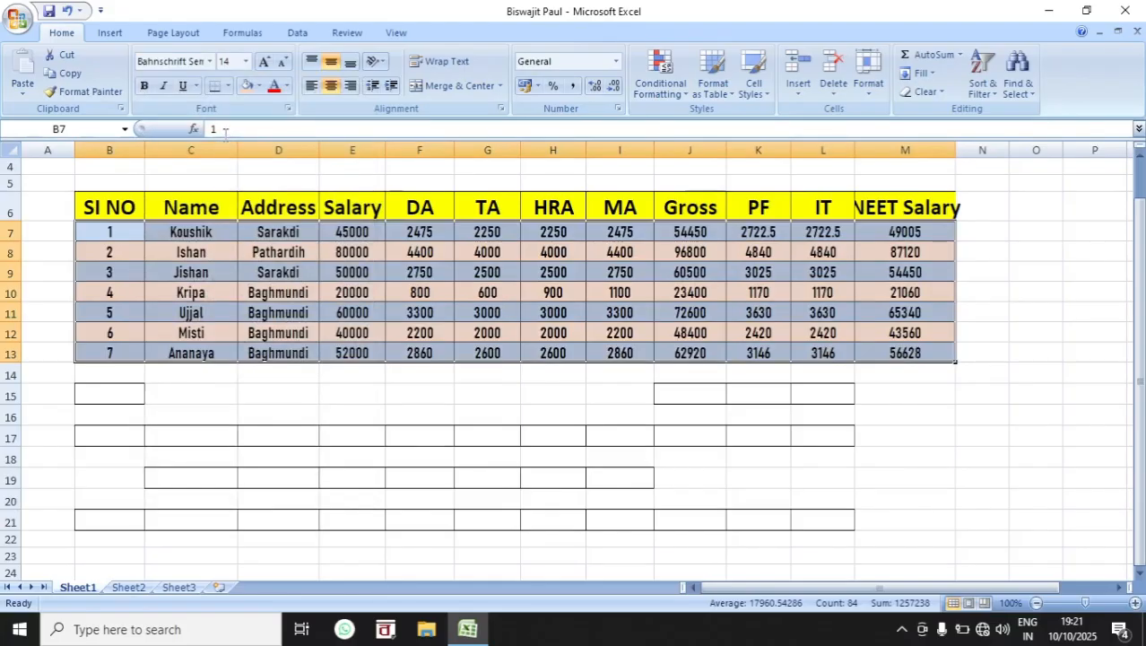
{"action": "left_click", "coordinate": [246, 62]}
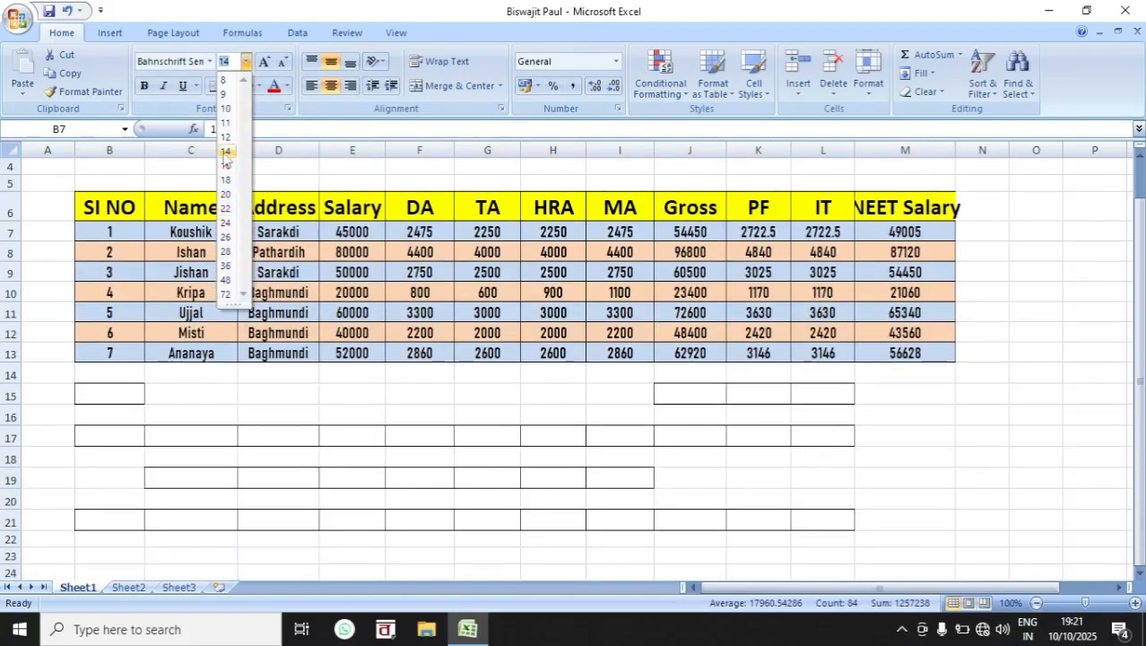
{"action": "left_click", "coordinate": [226, 152]}
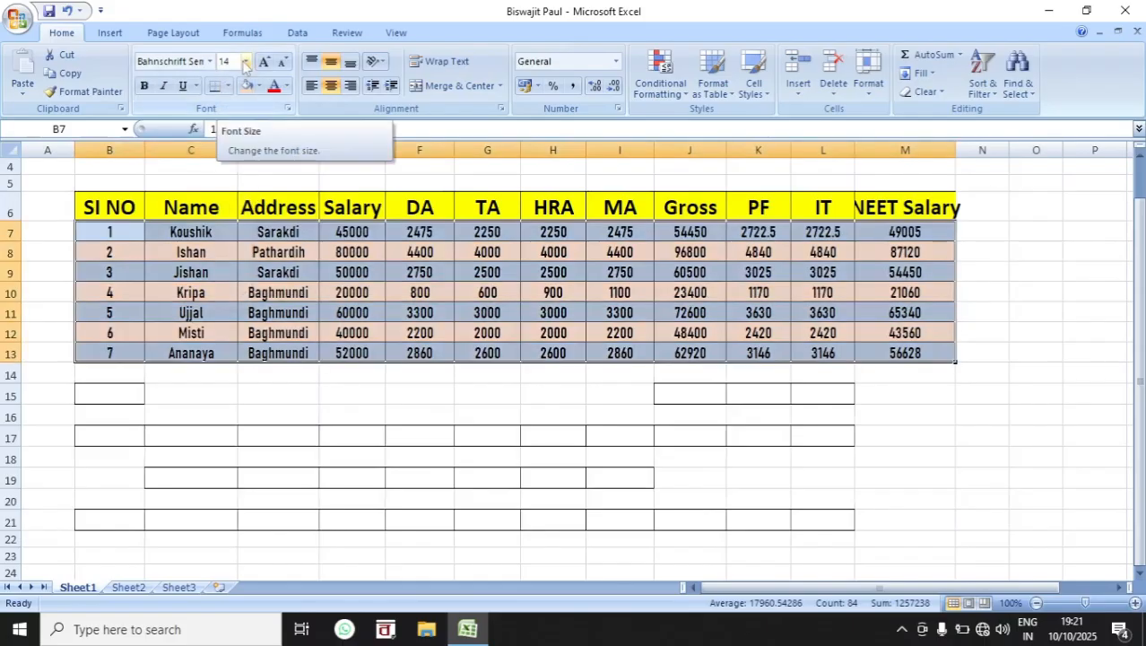
{"action": "left_click", "coordinate": [144, 87]}
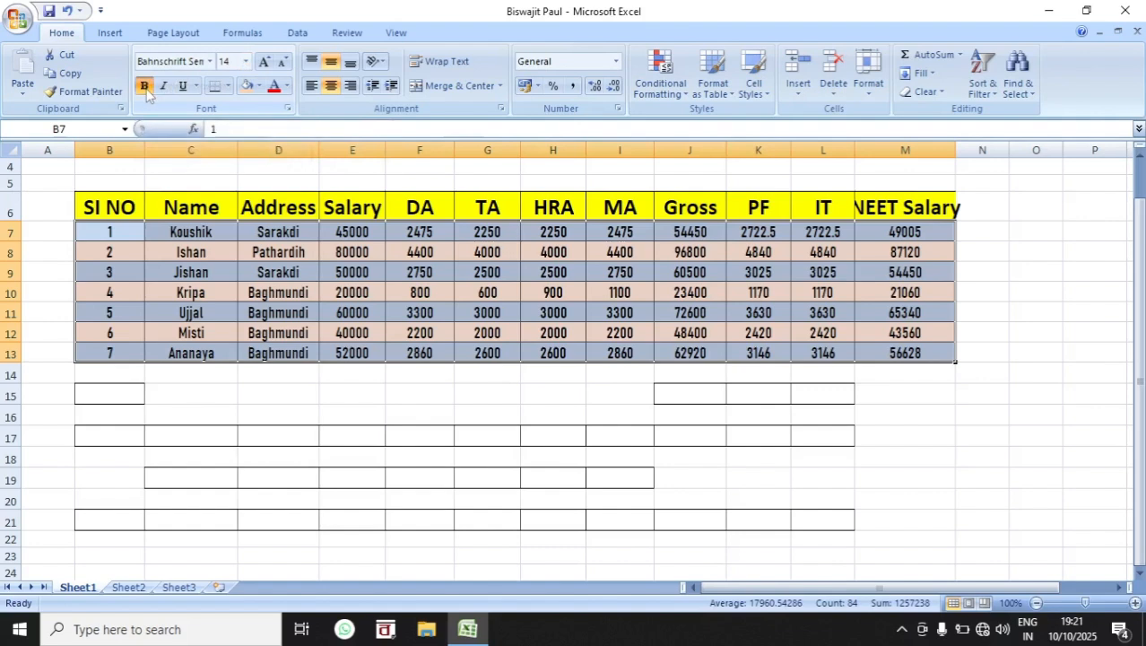
Step: Change the font of the data rows B7:M13 to Arial Narrow
{"action": "left_click", "coordinate": [212, 65]}
{"action": "scroll", "coordinate": [206, 115], "scroll_direction": "down", "scroll_amount": 1}
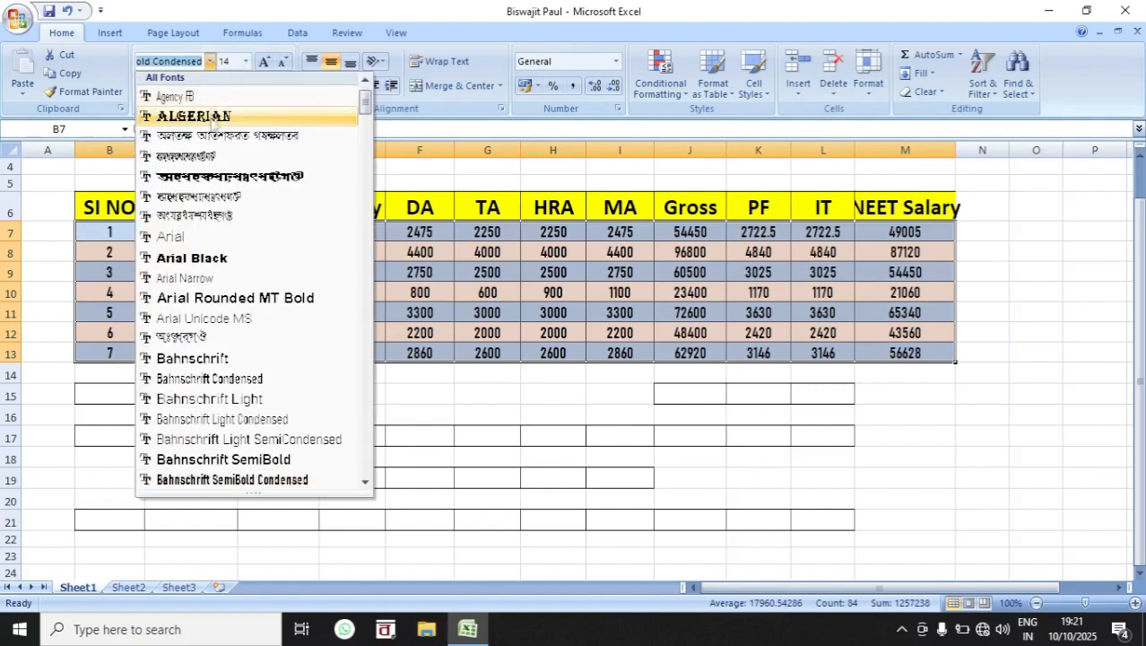
{"action": "left_click", "coordinate": [227, 280]}
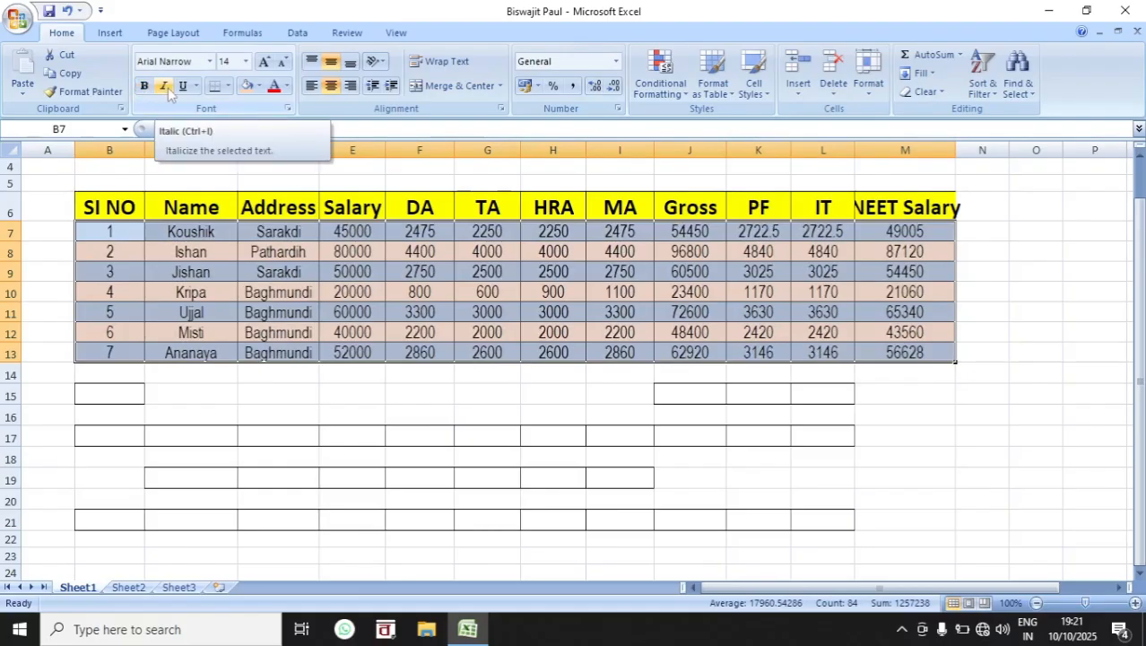
Step: Italicize the data rows B7:M13 and try a single underline, followed by a double underline
{"action": "left_click", "coordinate": [164, 86]}
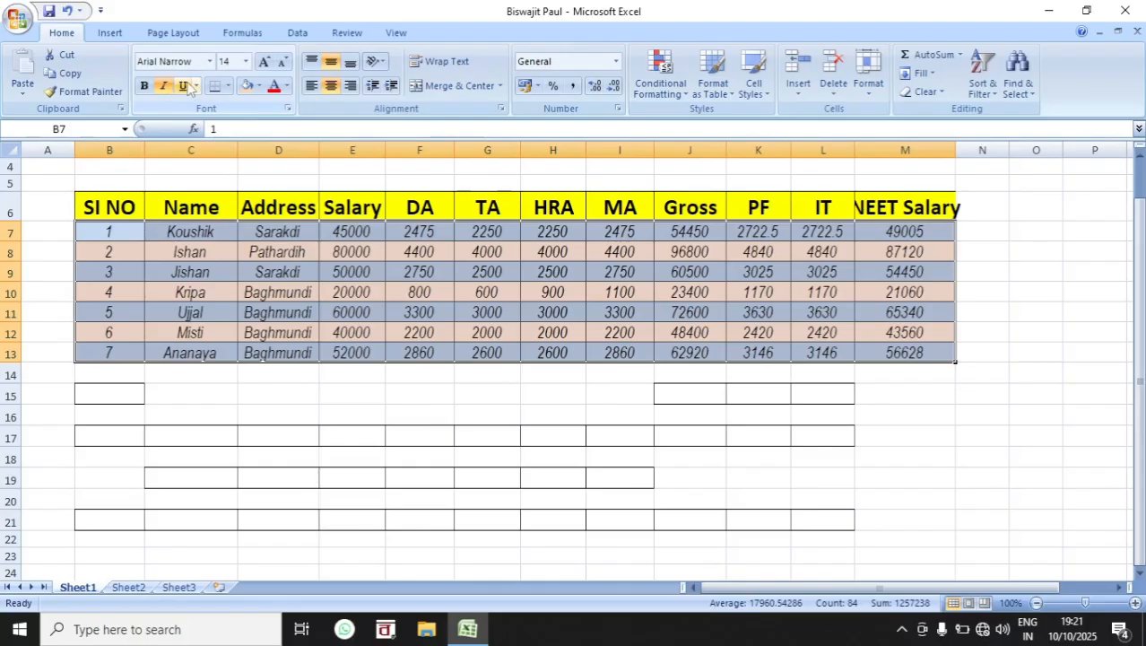
{"action": "left_click", "coordinate": [185, 86]}
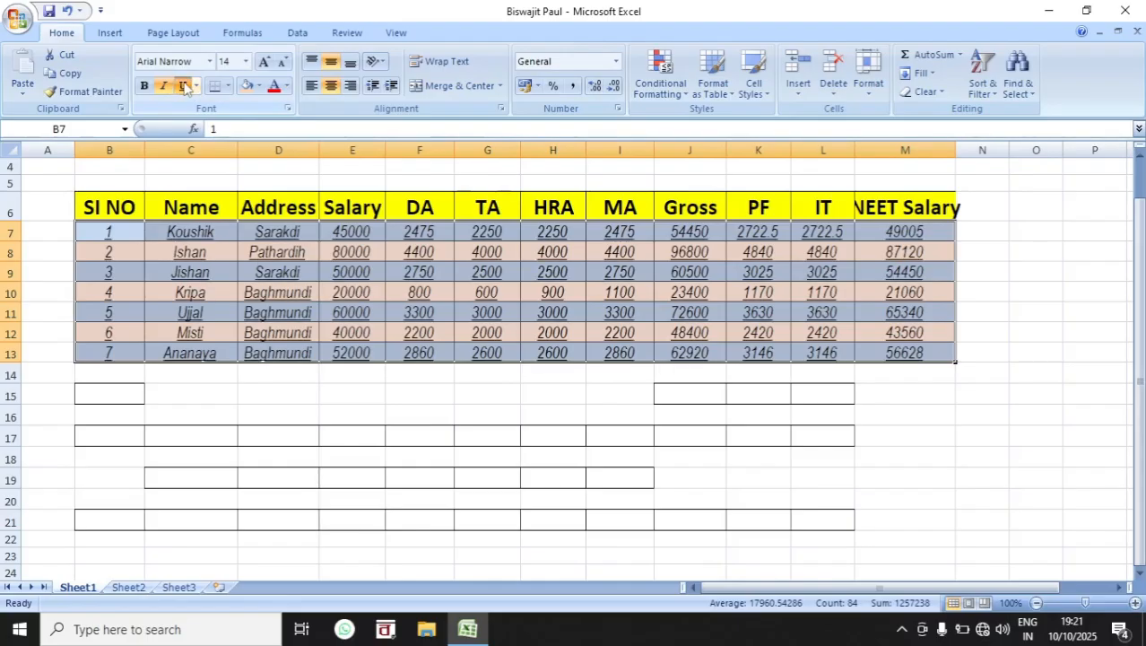
{"action": "left_click", "coordinate": [185, 86]}
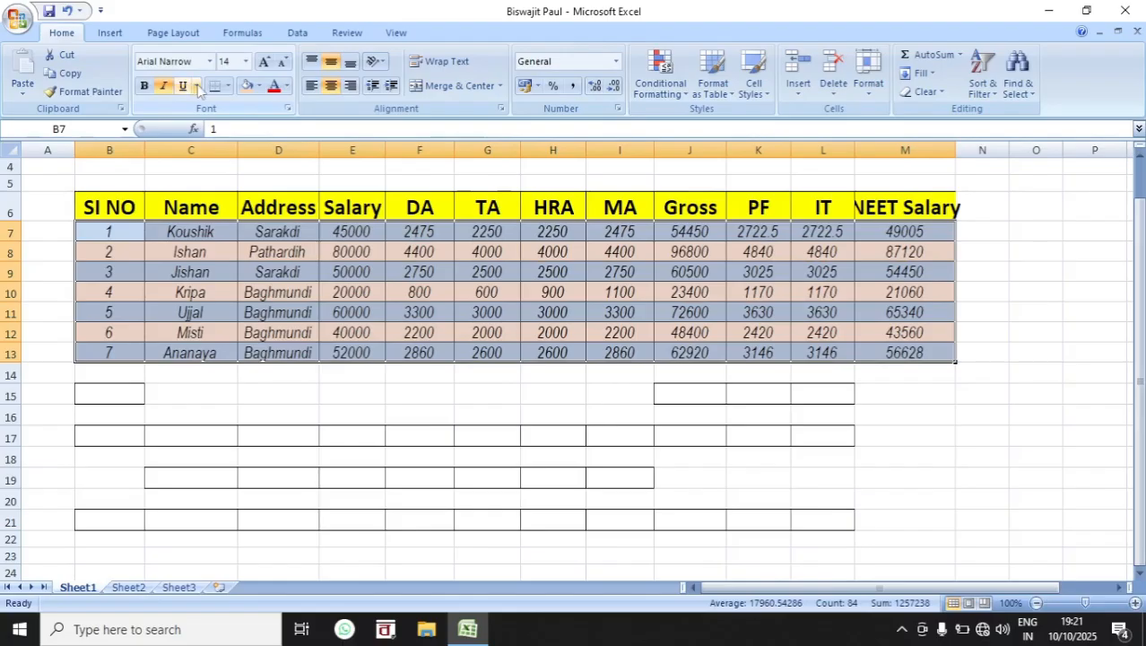
{"action": "left_click", "coordinate": [195, 86]}
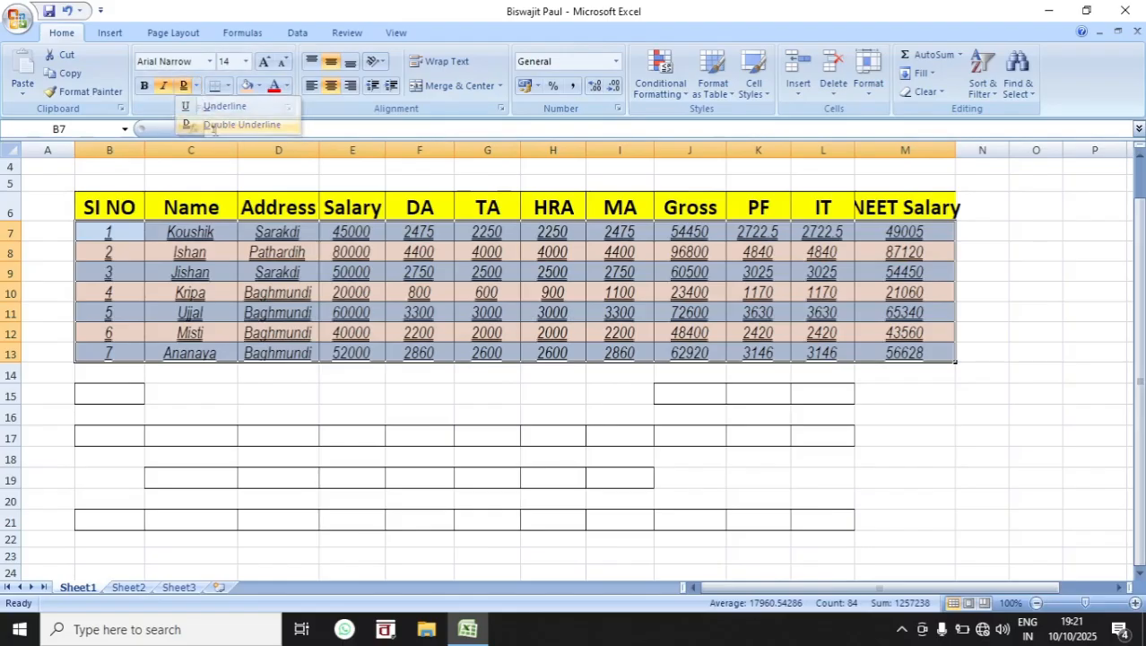
{"action": "left_click", "coordinate": [211, 127]}
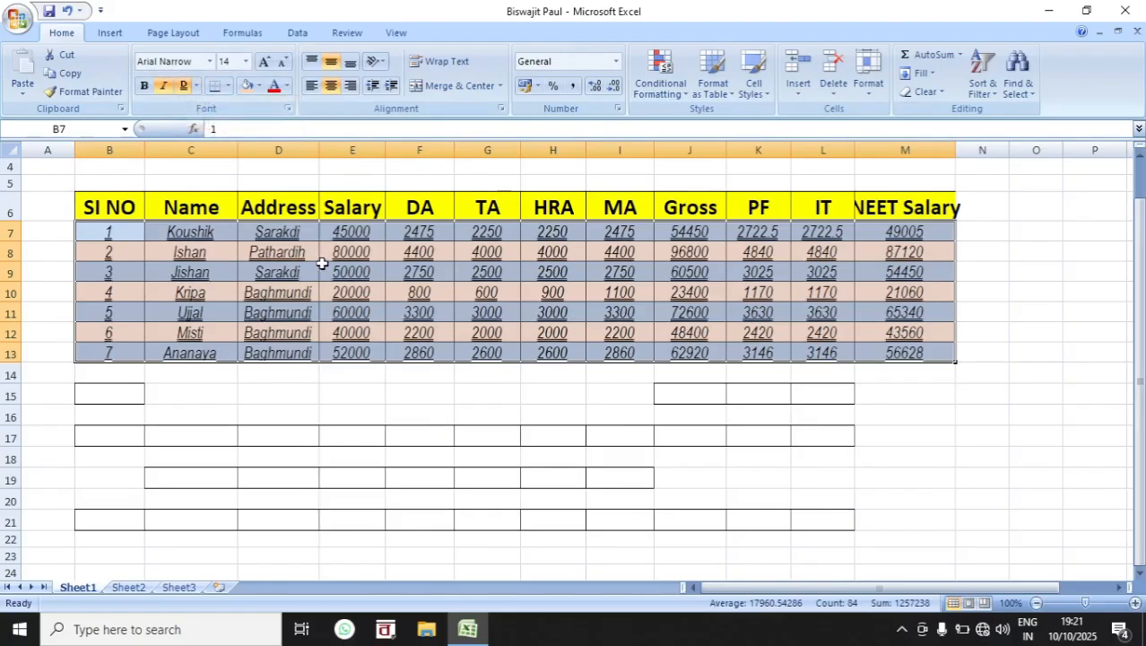
Step: Switch the data rows B7:M13 to a single underline, and remove both the underline and the italics
{"action": "left_click", "coordinate": [197, 87]}
{"action": "left_click", "coordinate": [209, 109]}
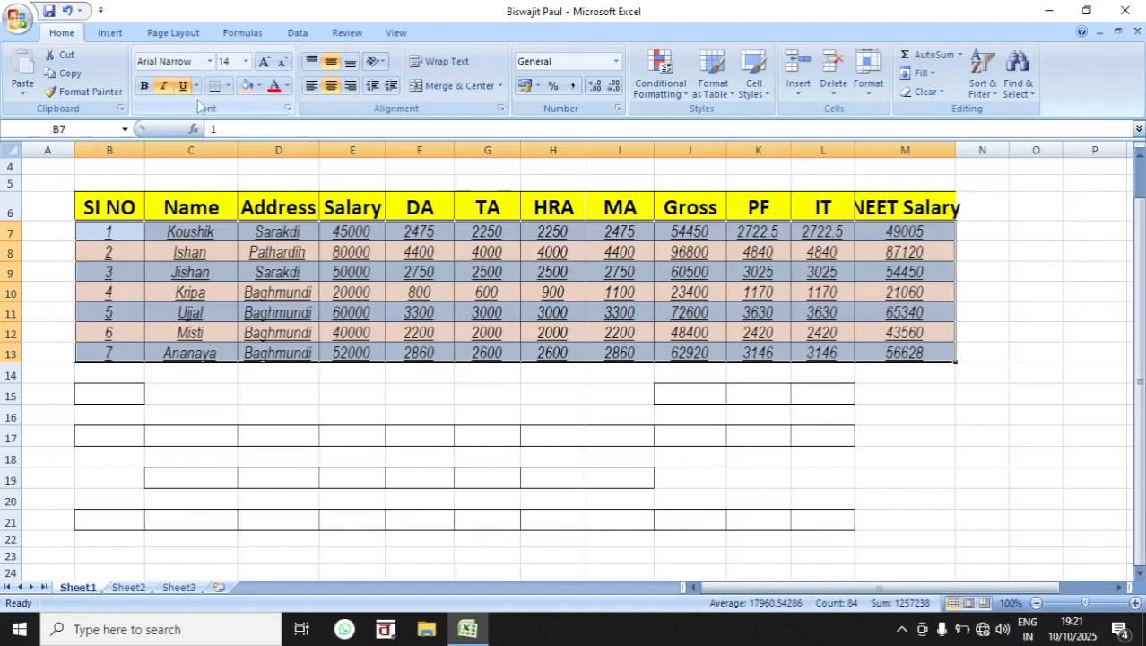
{"action": "left_click", "coordinate": [182, 86]}
{"action": "left_click", "coordinate": [164, 86]}
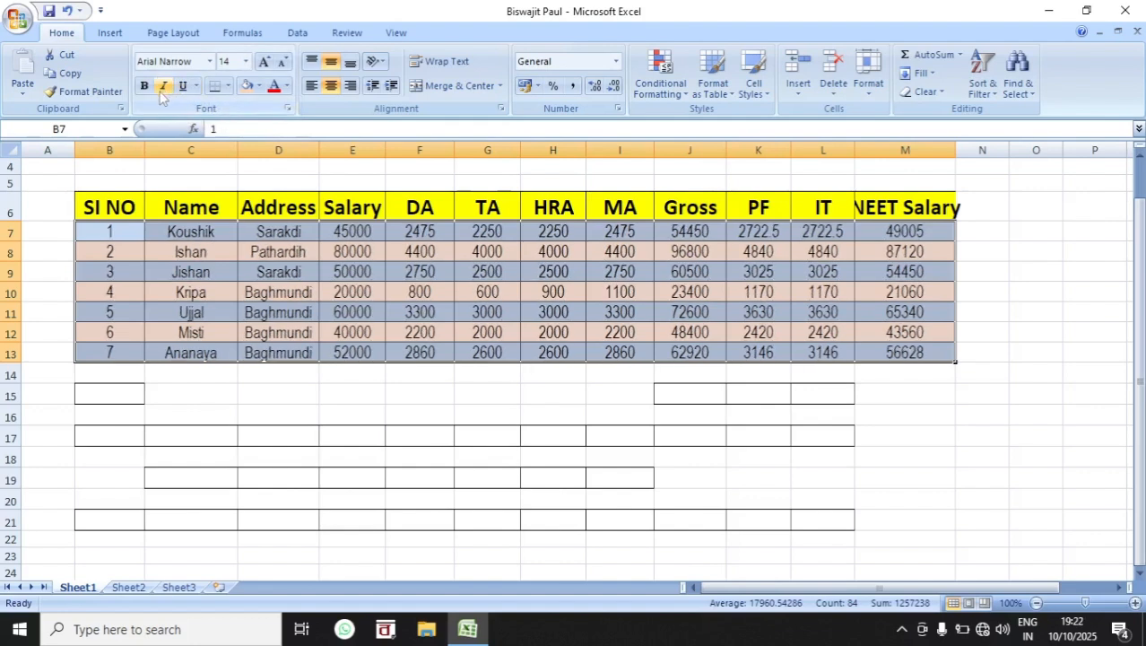
{"action": "left_click", "coordinate": [256, 311]}
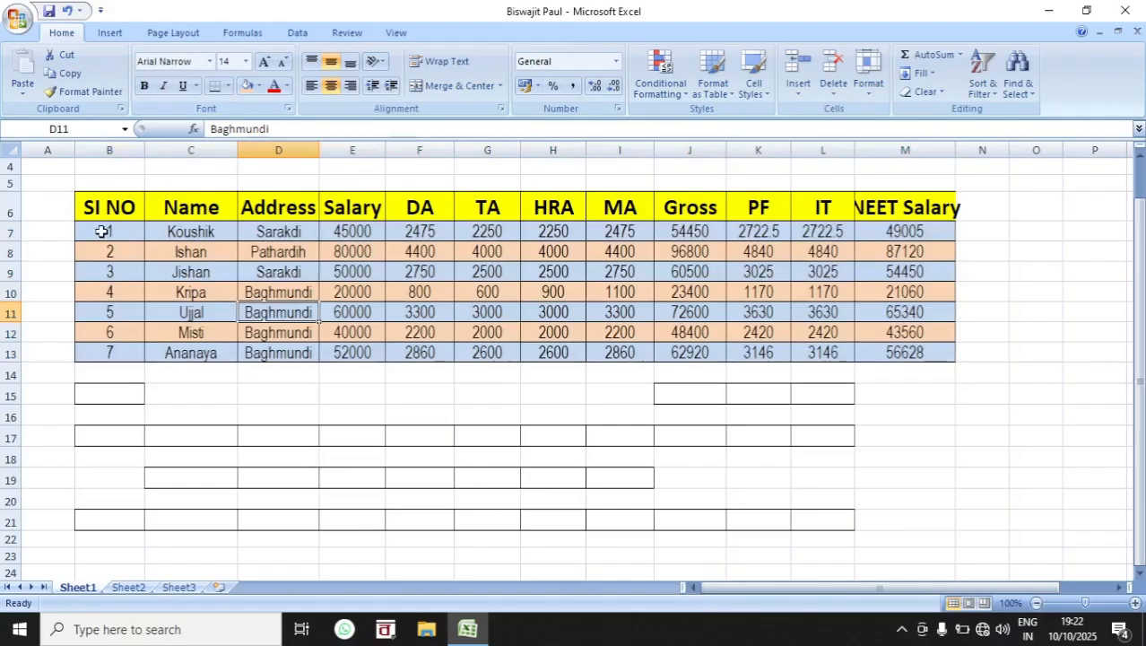
{"action": "left_click_drag", "start_coordinate": [102, 231], "coordinate": [744, 345]}
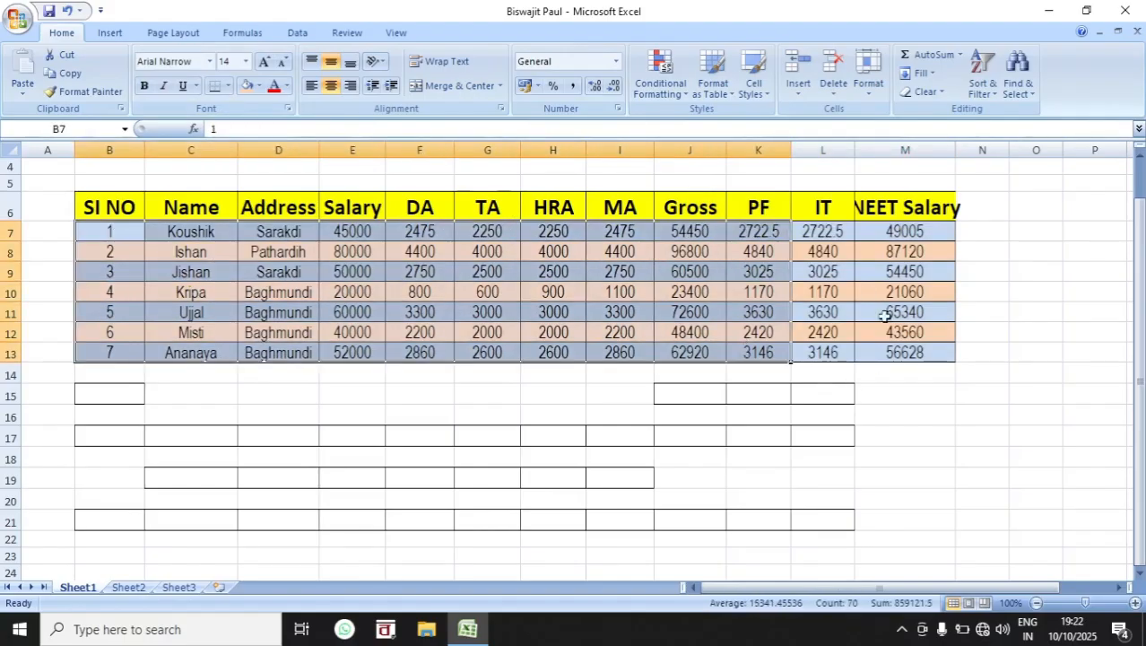
{"action": "left_click_drag", "start_coordinate": [904, 400], "coordinate": [1060, 483]}
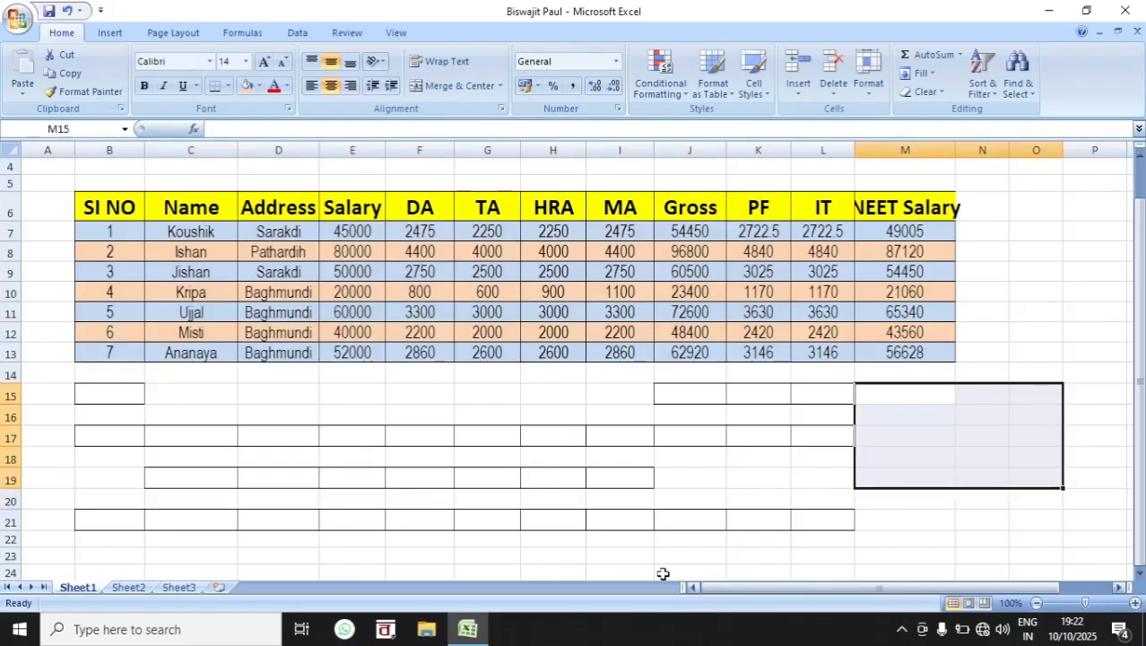
Step: Switch to Sheet2
{"action": "left_click", "coordinate": [129, 589]}
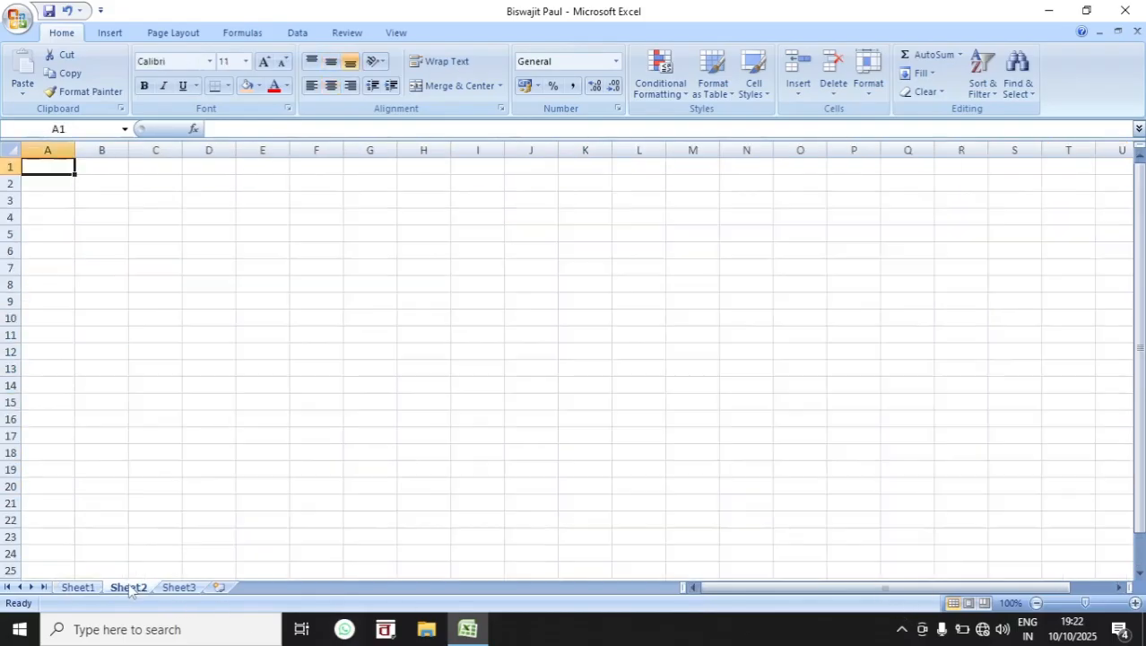
{"action": "left_click", "coordinate": [199, 249]}
Step: Apply All Borders to the range B2:P12
{"action": "left_click_drag", "start_coordinate": [112, 185], "coordinate": [844, 351]}
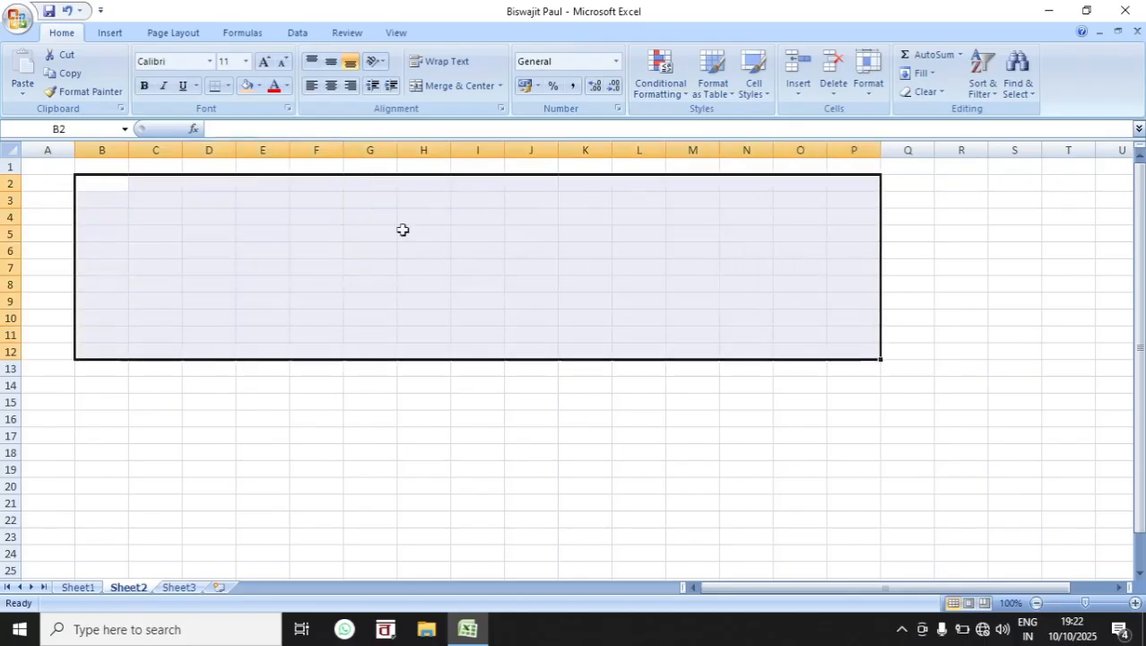
{"action": "left_click", "coordinate": [228, 85]}
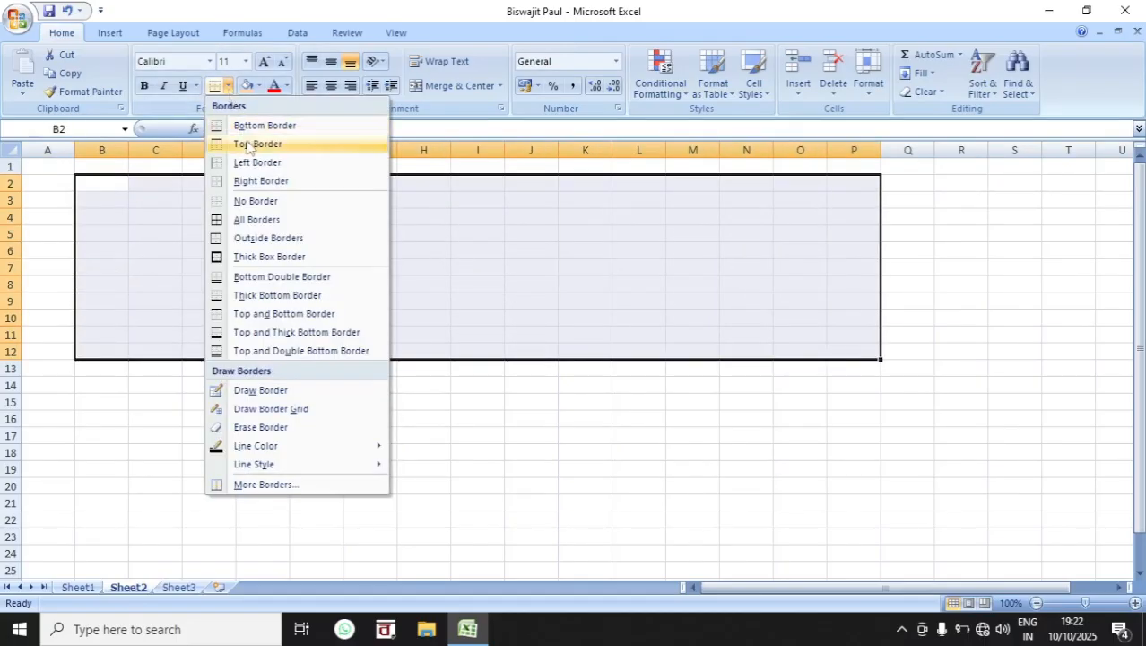
{"action": "left_click", "coordinate": [269, 220]}
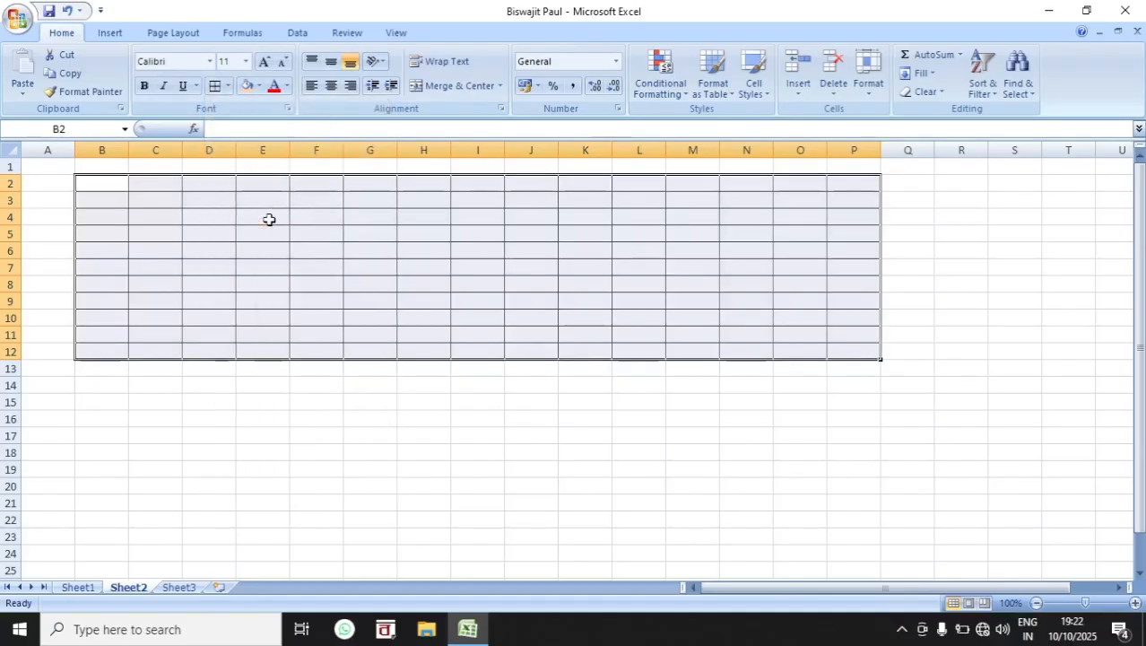
Step: Clear the borders of B2:P12 and outline the range with a Thick Box Border
{"action": "left_click", "coordinate": [228, 86]}
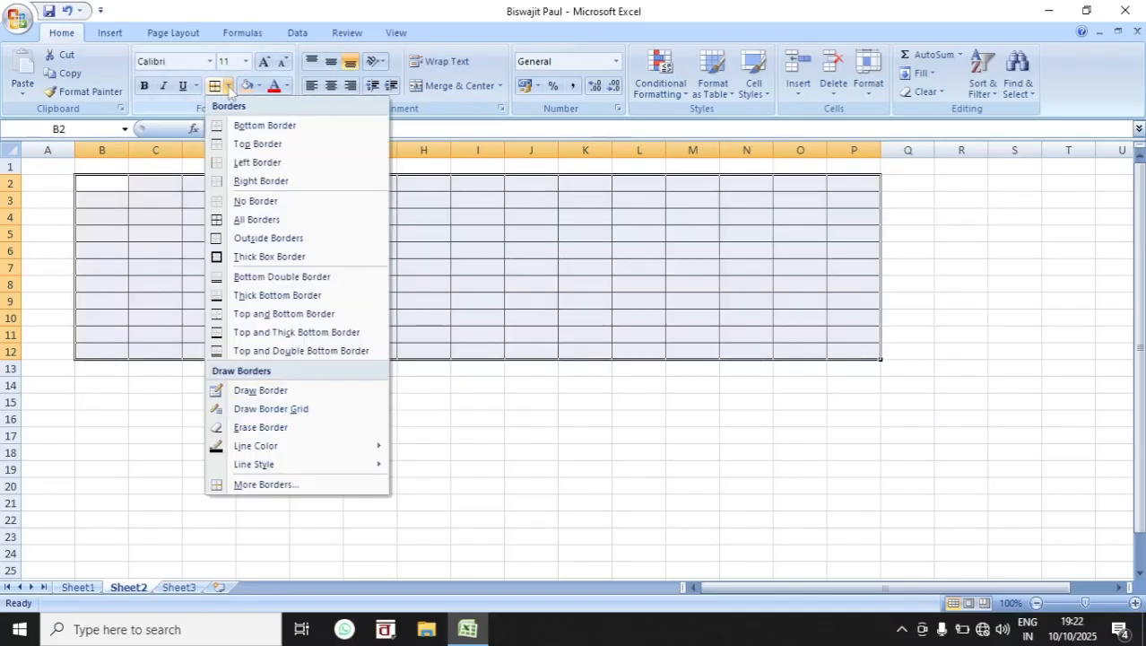
{"action": "left_click", "coordinate": [258, 202]}
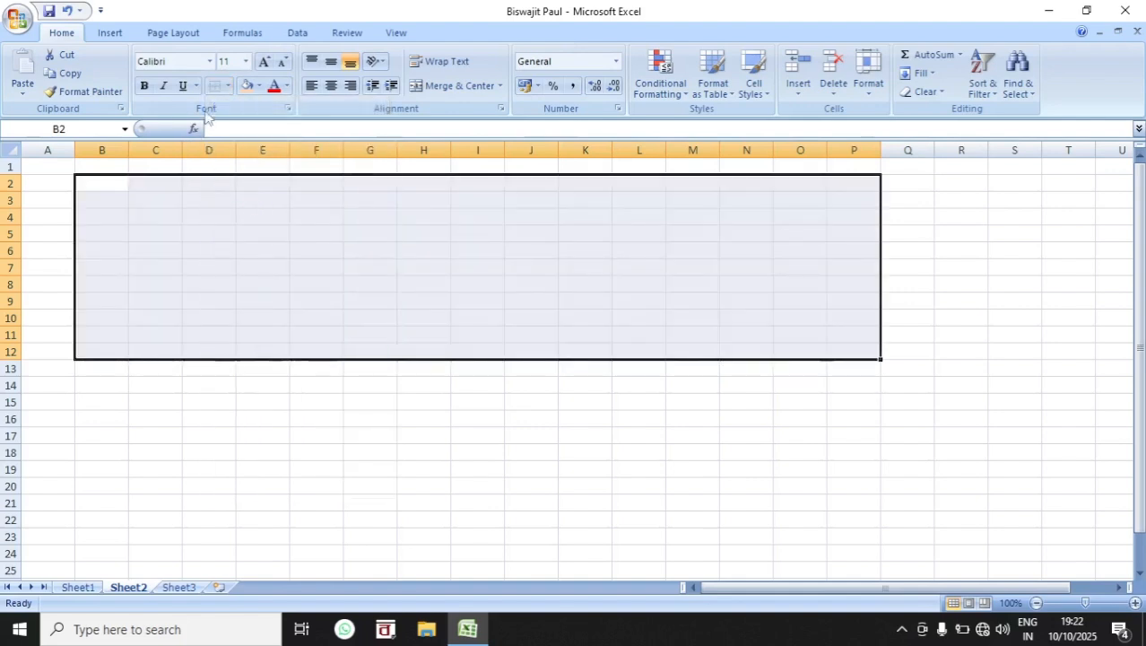
{"action": "left_click", "coordinate": [228, 86]}
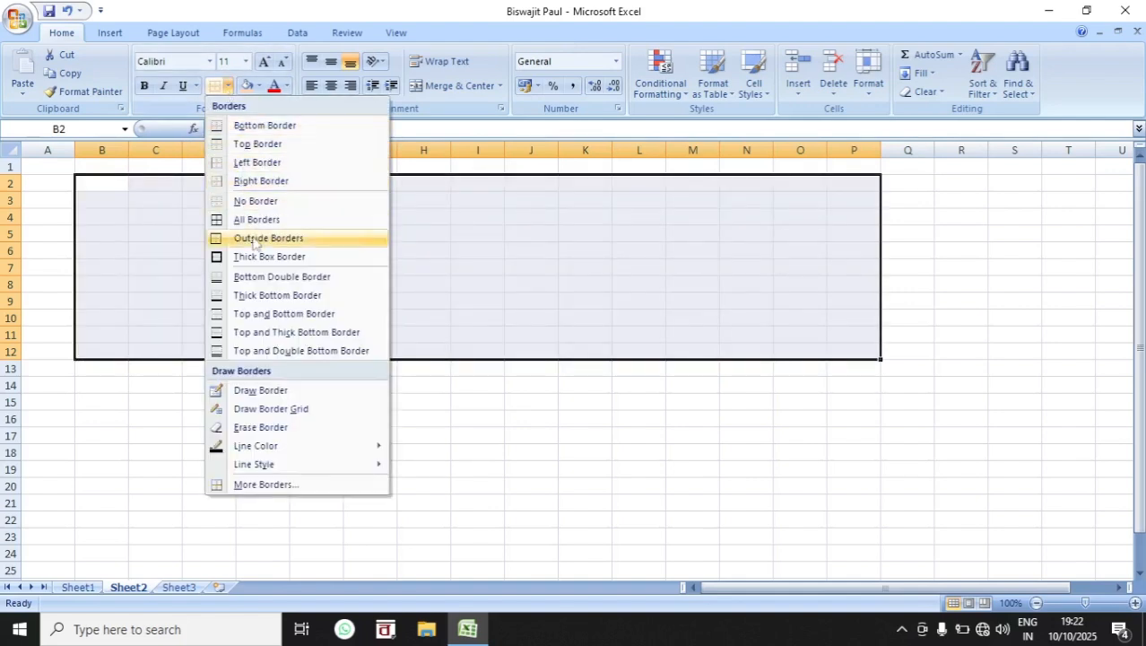
{"action": "left_click", "coordinate": [257, 258]}
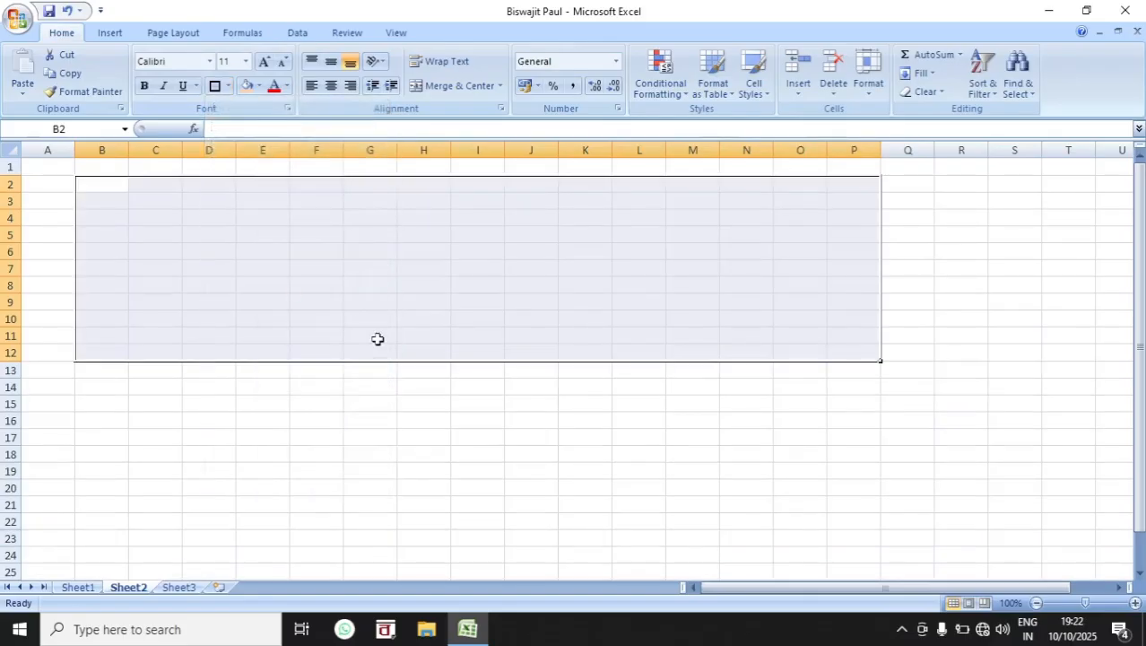
{"action": "left_click", "coordinate": [400, 376]}
Step: Remove the thick outline from B2:P12 by applying No Border
{"action": "left_click_drag", "start_coordinate": [111, 189], "coordinate": [870, 355]}
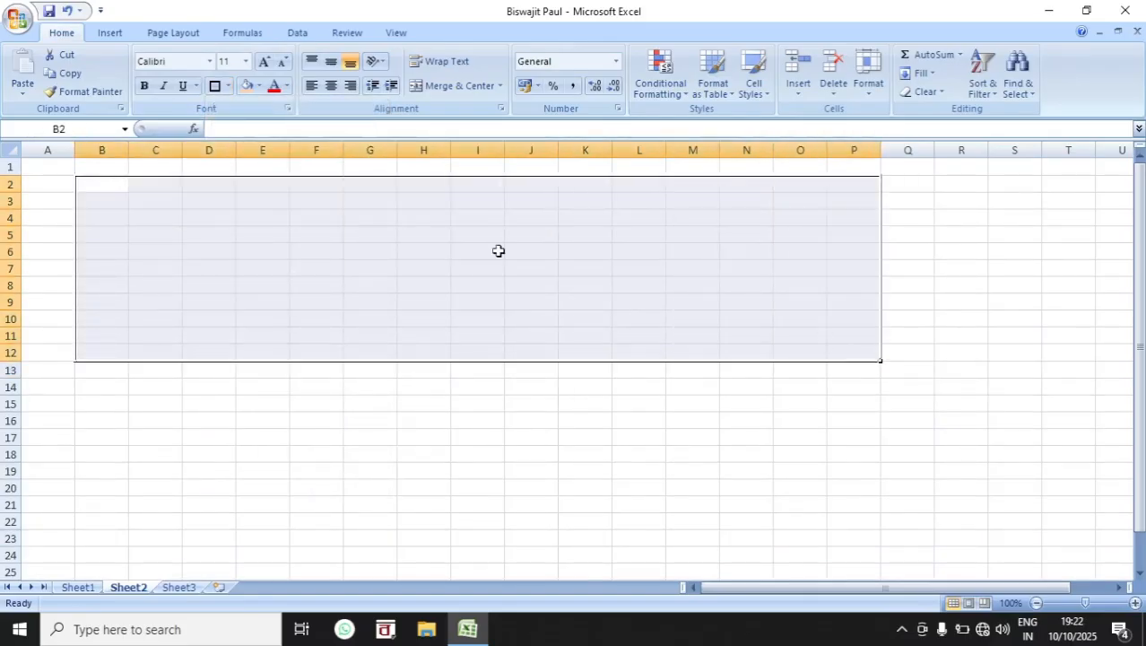
{"action": "left_click", "coordinate": [227, 86]}
{"action": "left_click", "coordinate": [285, 203]}
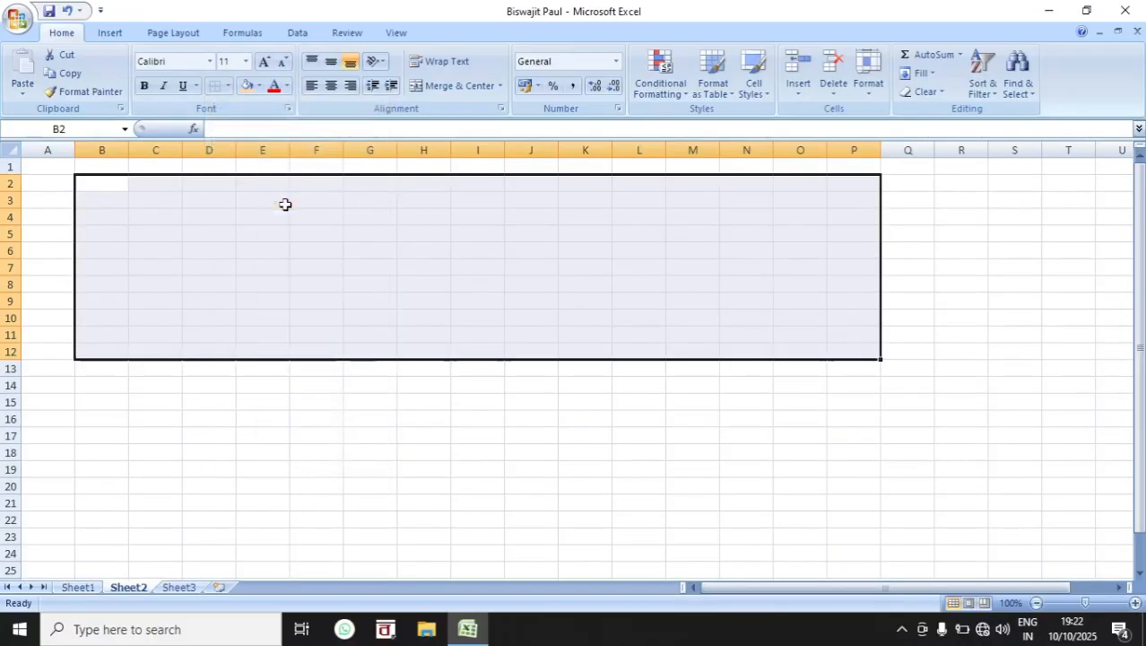
Step: Outline the range D4:K10 with the Draw Border tool
{"action": "left_click_drag", "start_coordinate": [143, 184], "coordinate": [605, 350]}
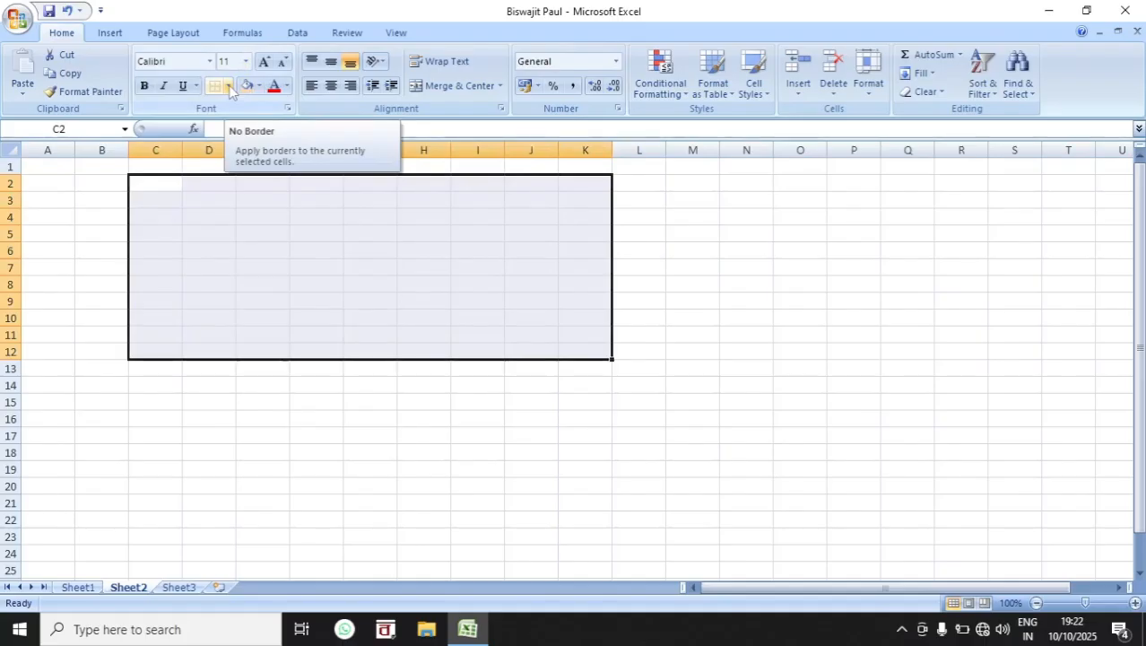
{"action": "left_click", "coordinate": [230, 87]}
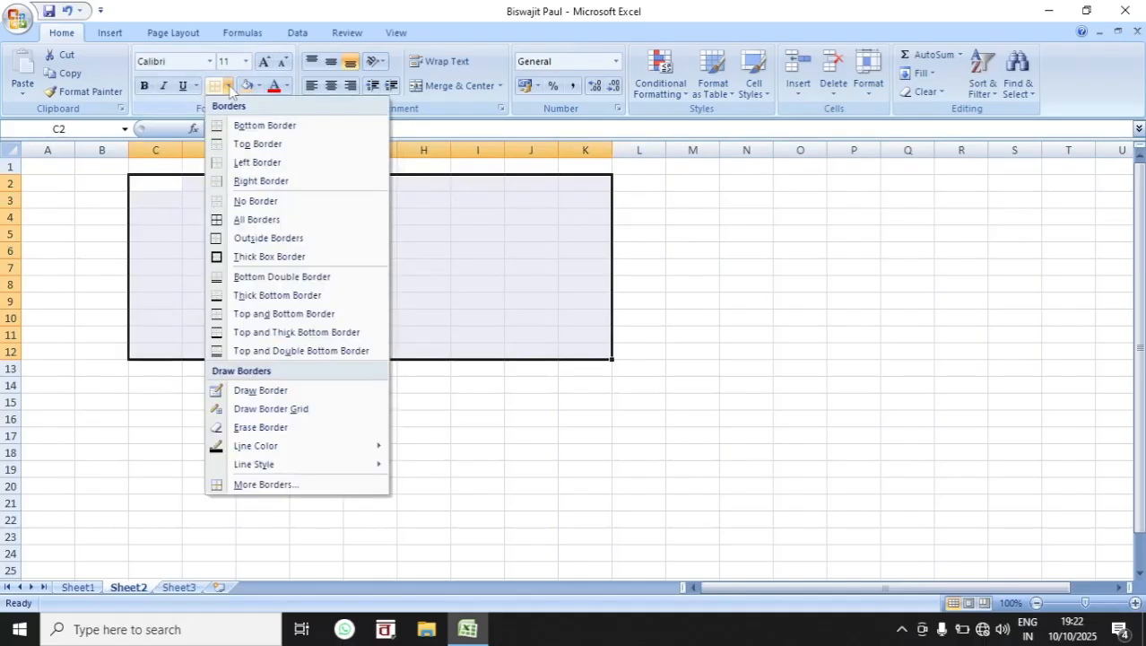
{"action": "left_click", "coordinate": [252, 395]}
{"action": "left_click_drag", "start_coordinate": [200, 215], "coordinate": [568, 318]}
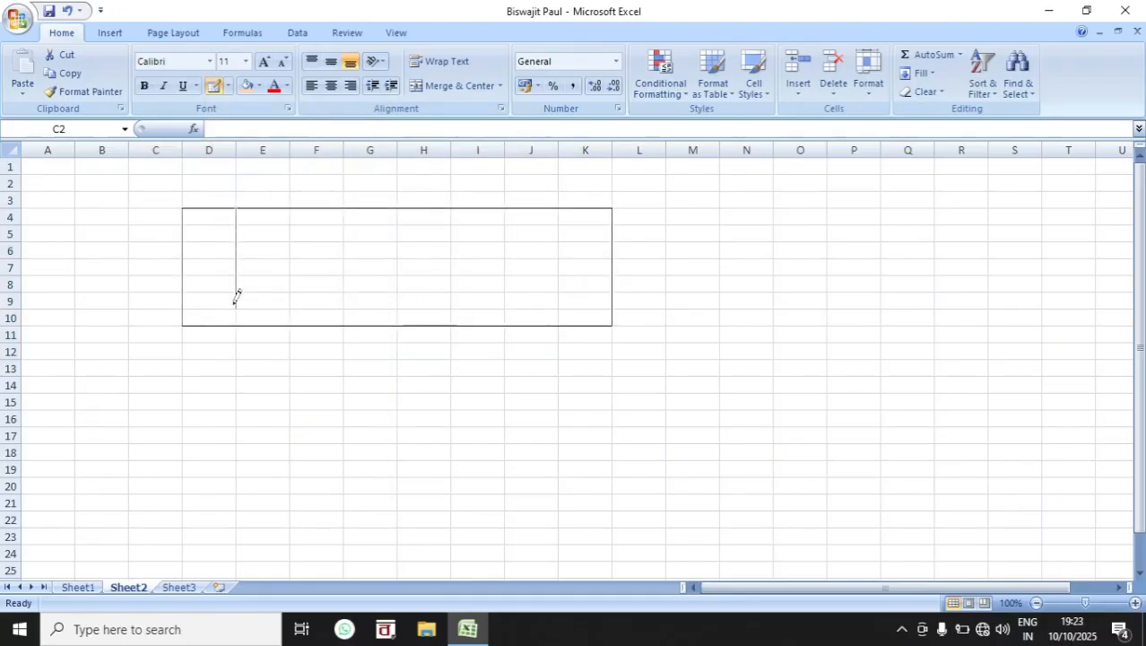
Step: Draw vertical dividers and smaller overlapping boxes in and around the D4:K10 outline, including one around G9:G11
{"action": "left_click_drag", "start_coordinate": [289, 196], "coordinate": [285, 276]}
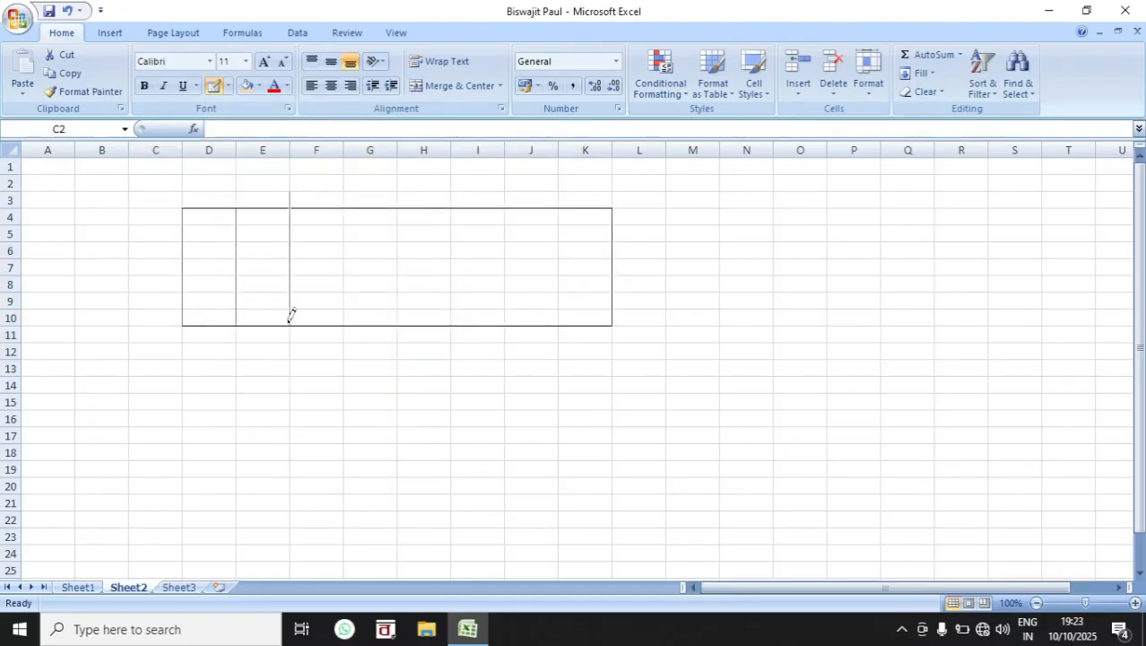
{"action": "left_click_drag", "start_coordinate": [359, 296], "coordinate": [363, 322]}
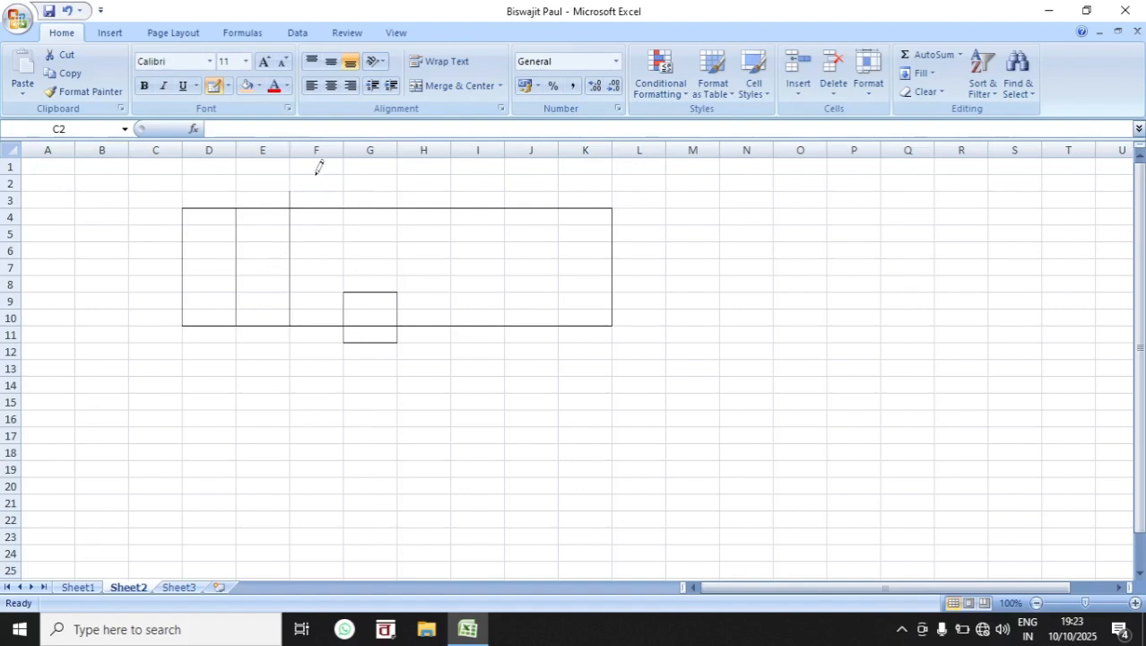
{"action": "mouse_move", "coordinate": [318, 170]}
{"action": "left_mouse_down"}
{"action": "mouse_move", "coordinate": [360, 305]}
{"action": "mouse_move", "coordinate": [460, 315]}
{"action": "mouse_move", "coordinate": [476, 300]}
{"action": "left_mouse_up"}
{"action": "mouse_move", "coordinate": [555, 208]}
{"action": "left_mouse_down"}
{"action": "mouse_move", "coordinate": [373, 269]}
{"action": "mouse_move", "coordinate": [500, 306]}
{"action": "left_mouse_up"}
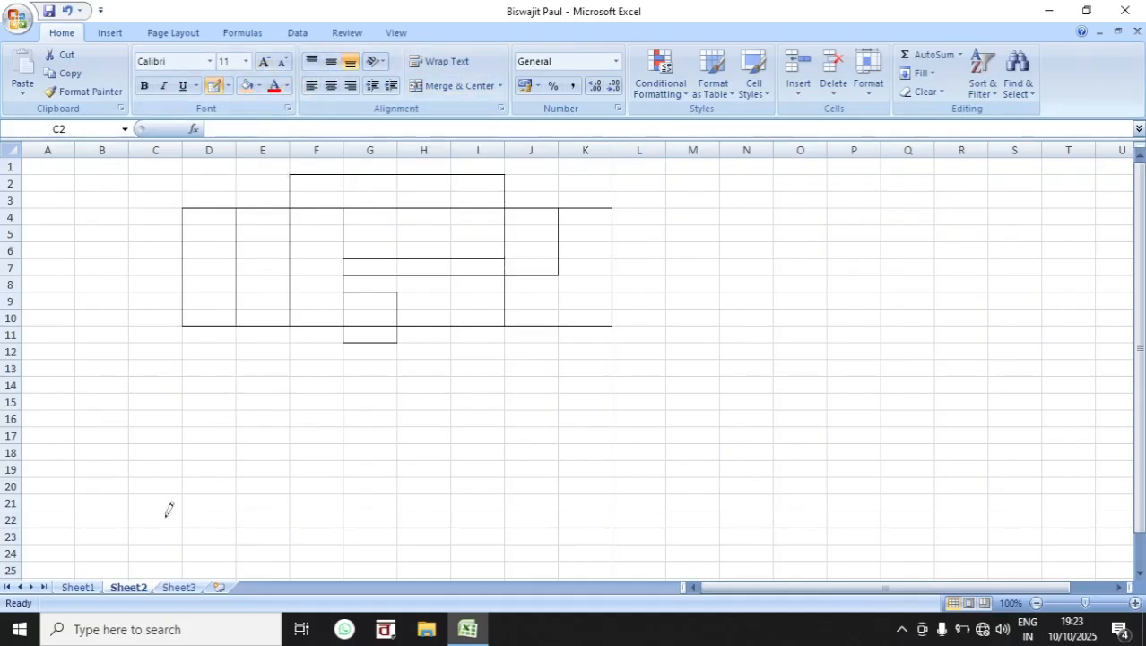
Step: On Sheet1, increase the font size of the salary data in B7:M13 to 22
{"action": "left_click", "coordinate": [78, 586]}
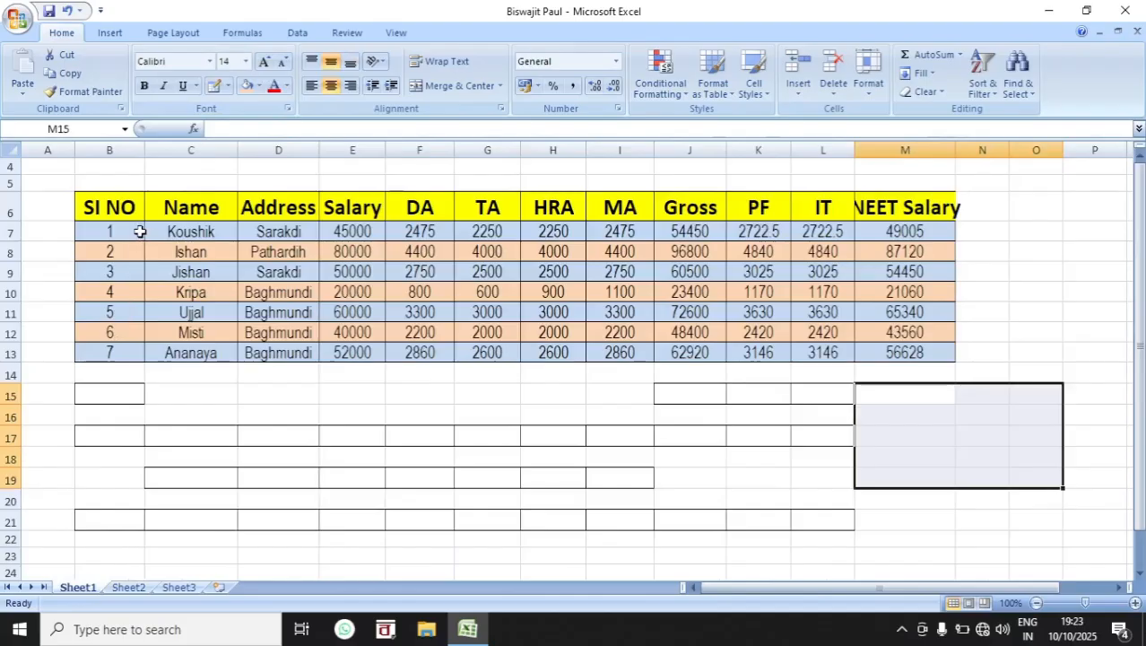
{"action": "left_click_drag", "start_coordinate": [140, 232], "coordinate": [895, 357]}
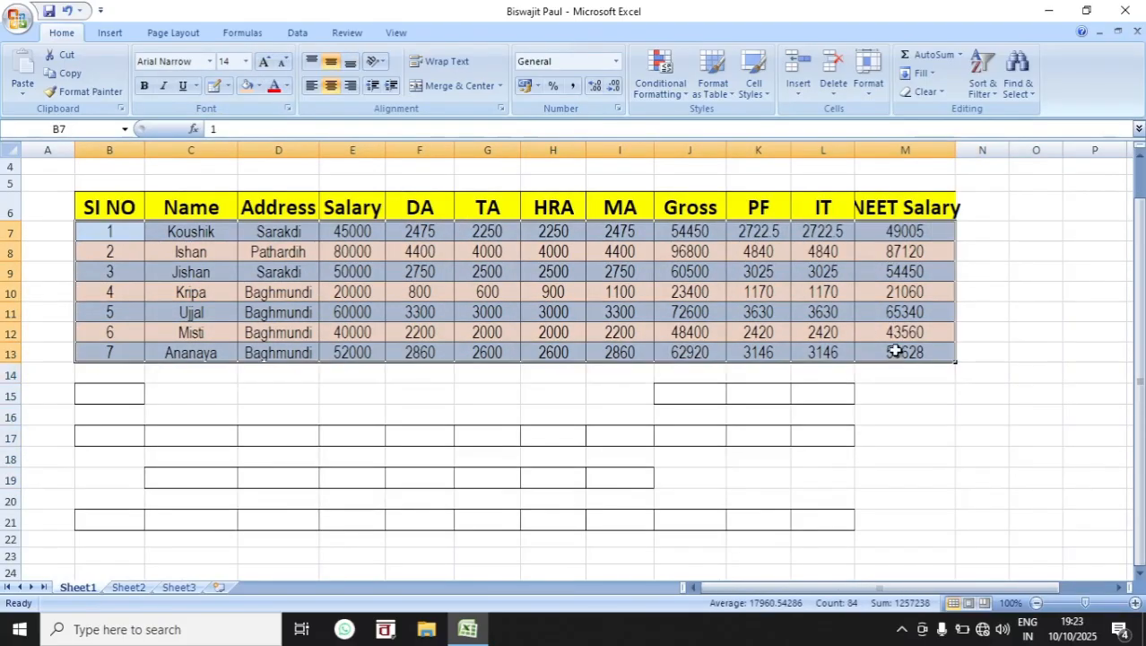
{"action": "left_click", "coordinate": [265, 61]}
{"action": "left_click", "coordinate": [265, 61]}
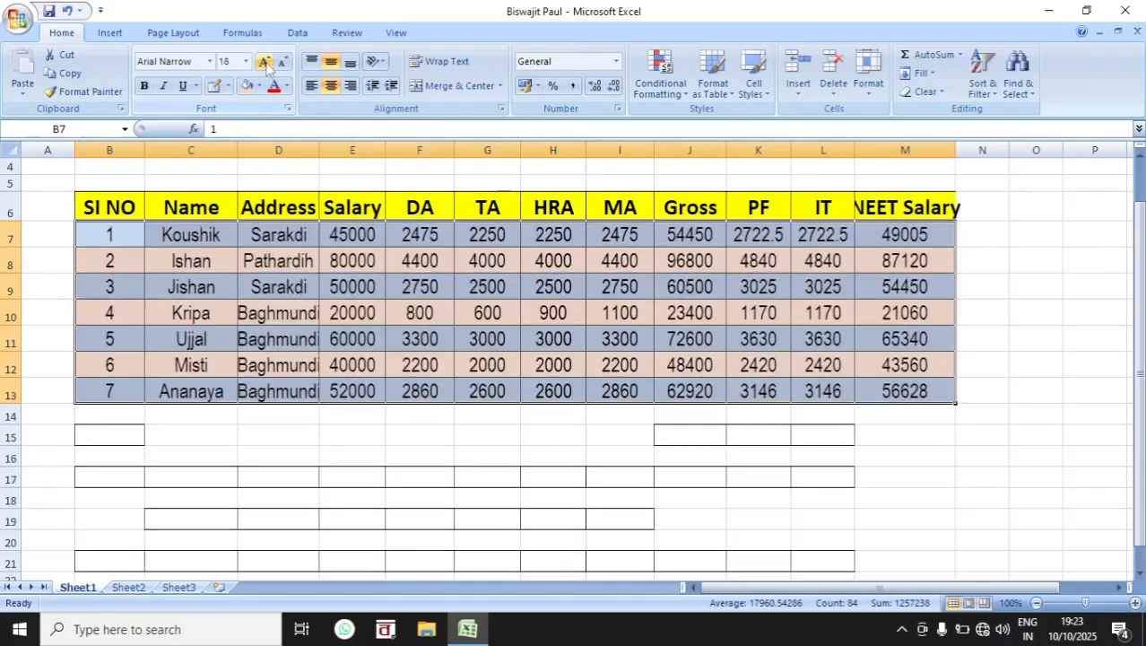
{"action": "left_click", "coordinate": [264, 61]}
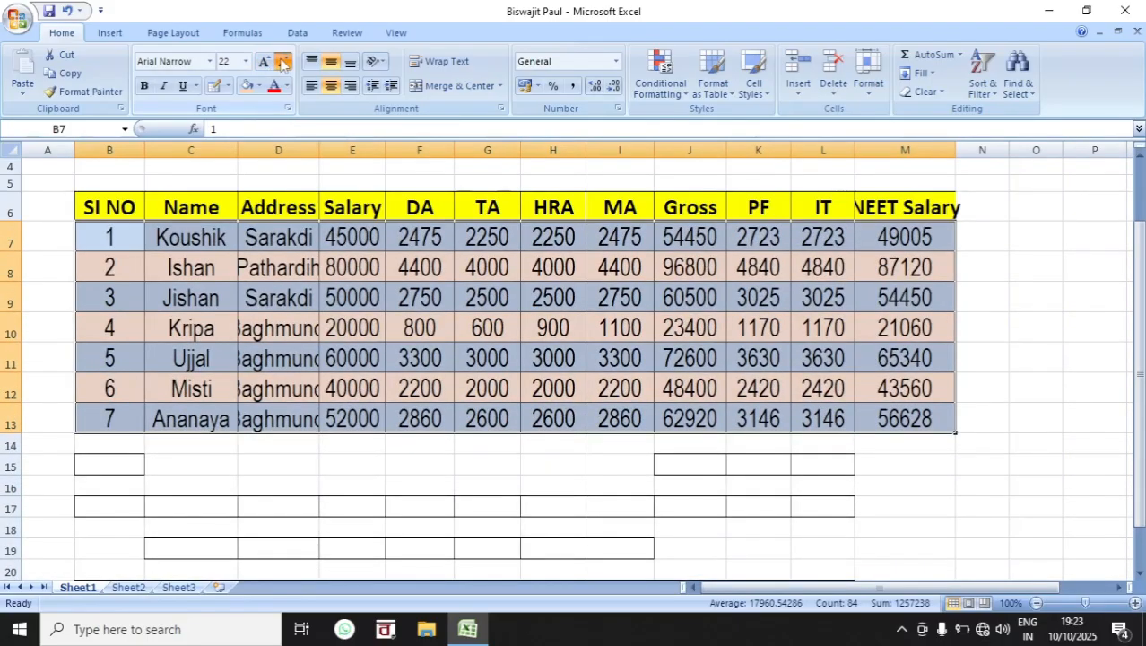
Step: Reduce the font size of the salary data in B7:M13 to 11
{"action": "left_click", "coordinate": [283, 61]}
{"action": "left_click", "coordinate": [282, 61]}
{"action": "left_click", "coordinate": [283, 61]}
{"action": "left_click", "coordinate": [283, 61]}
{"action": "left_click", "coordinate": [283, 61]}
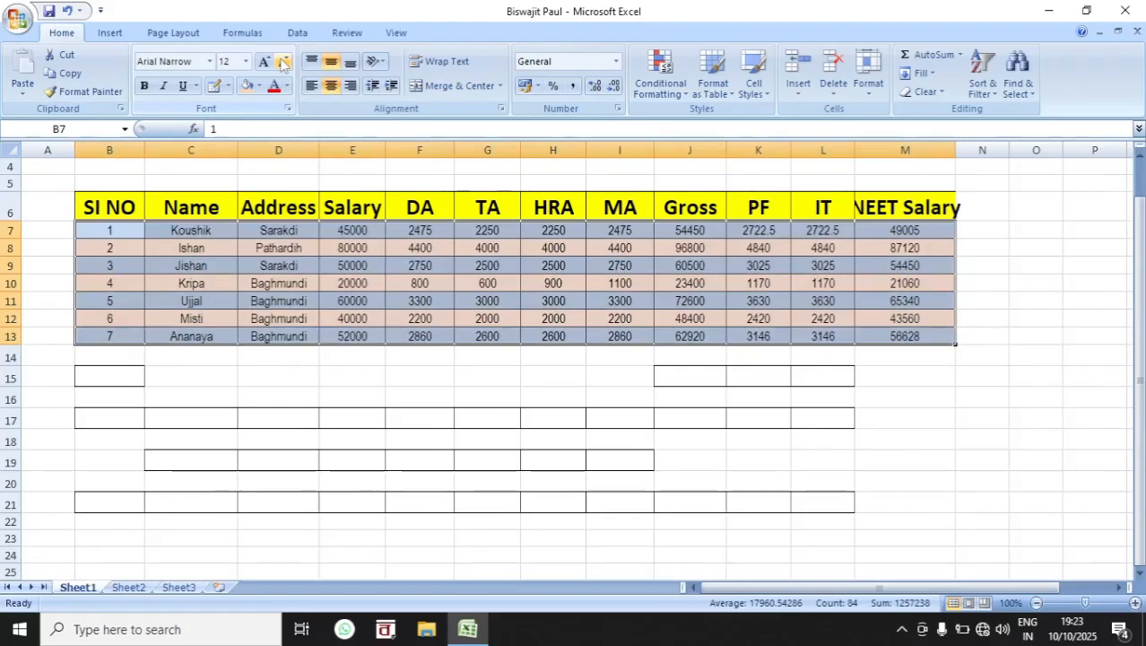
{"action": "left_click", "coordinate": [245, 61]}
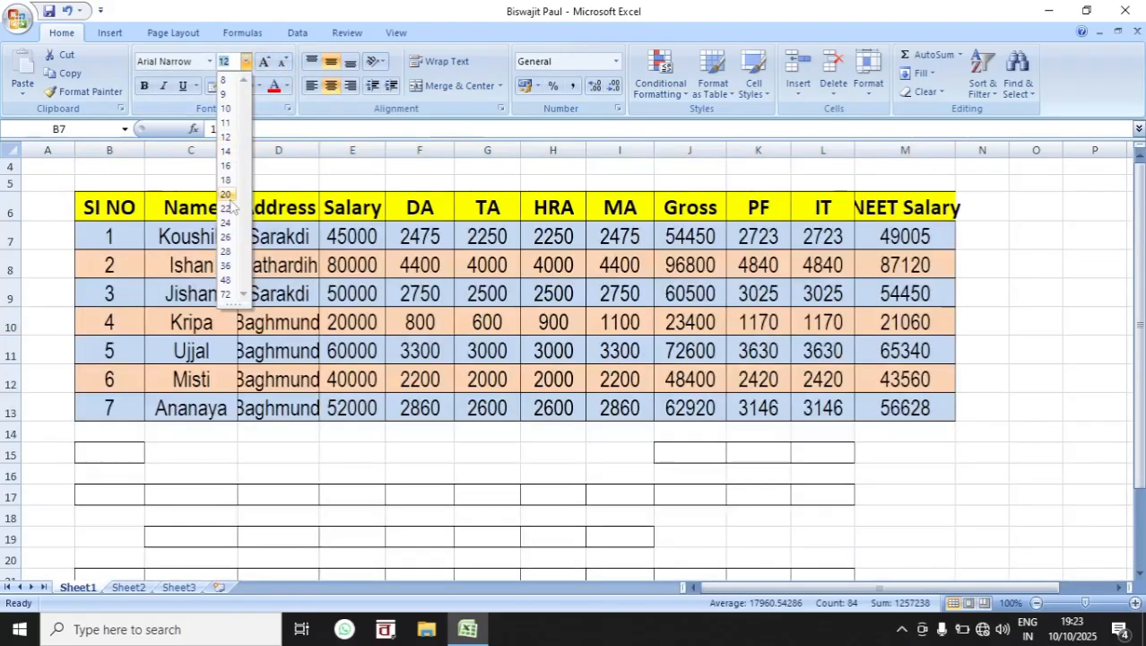
{"action": "left_click", "coordinate": [266, 63]}
{"action": "left_click", "coordinate": [265, 64]}
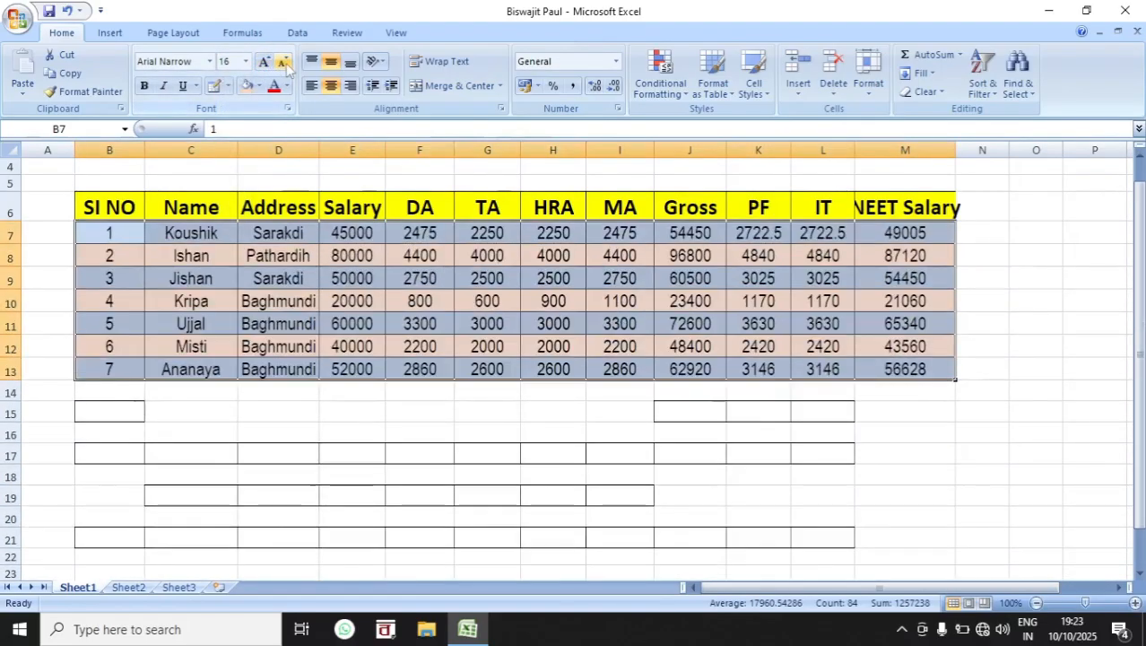
{"action": "left_click", "coordinate": [287, 65]}
{"action": "left_click", "coordinate": [285, 65]}
{"action": "left_click", "coordinate": [285, 64]}
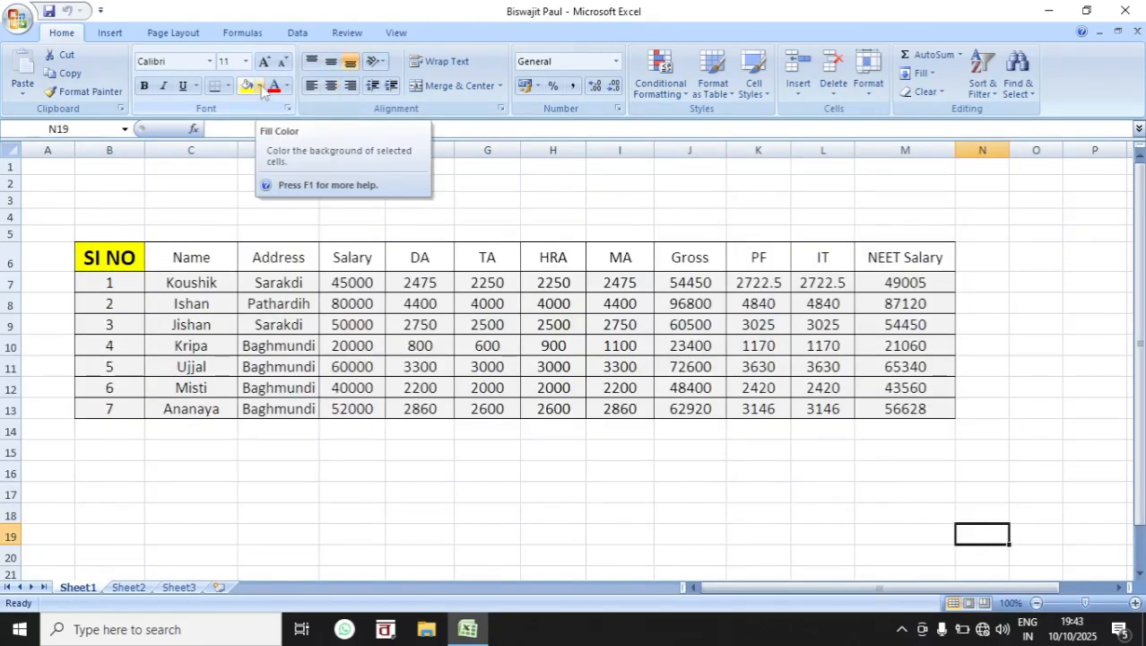
Step: Fill the data rows B7:M13 with a light olive green theme color
{"action": "left_click", "coordinate": [192, 258]}
{"action": "left_click_drag", "start_coordinate": [112, 287], "coordinate": [906, 411]}
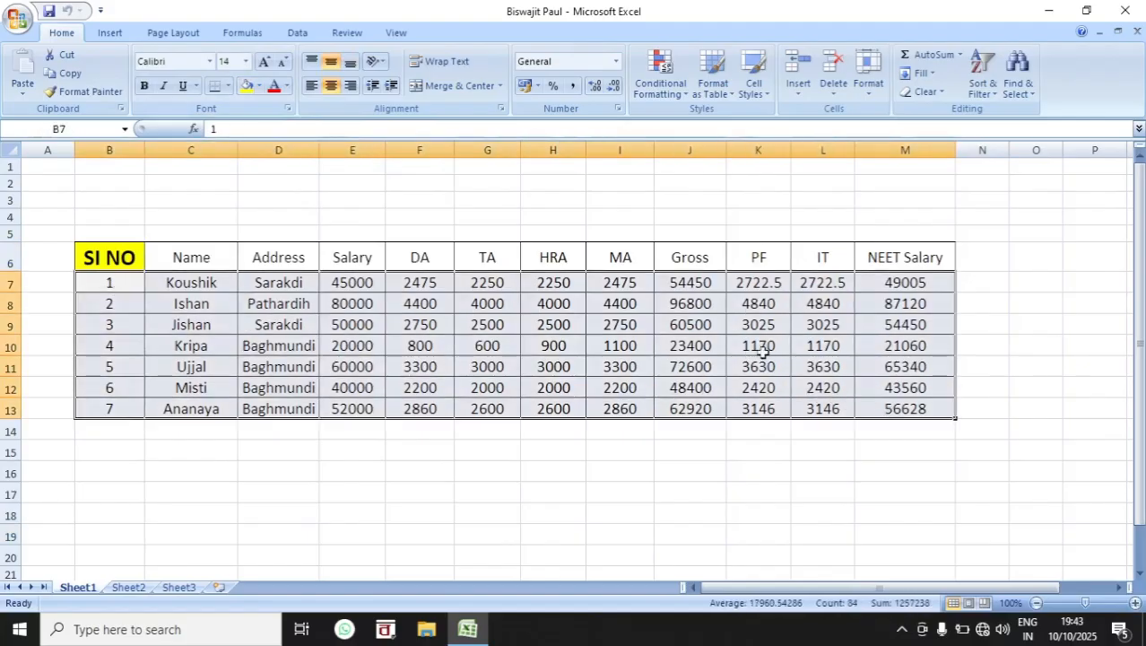
{"action": "left_click", "coordinate": [259, 86]}
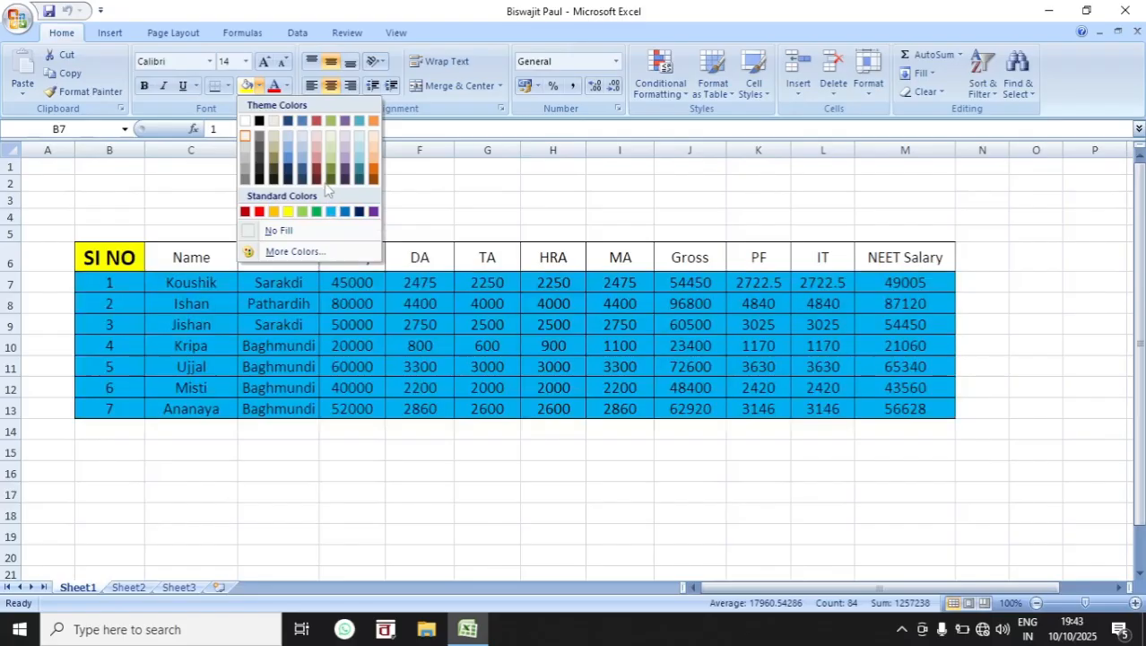
{"action": "left_click", "coordinate": [330, 151]}
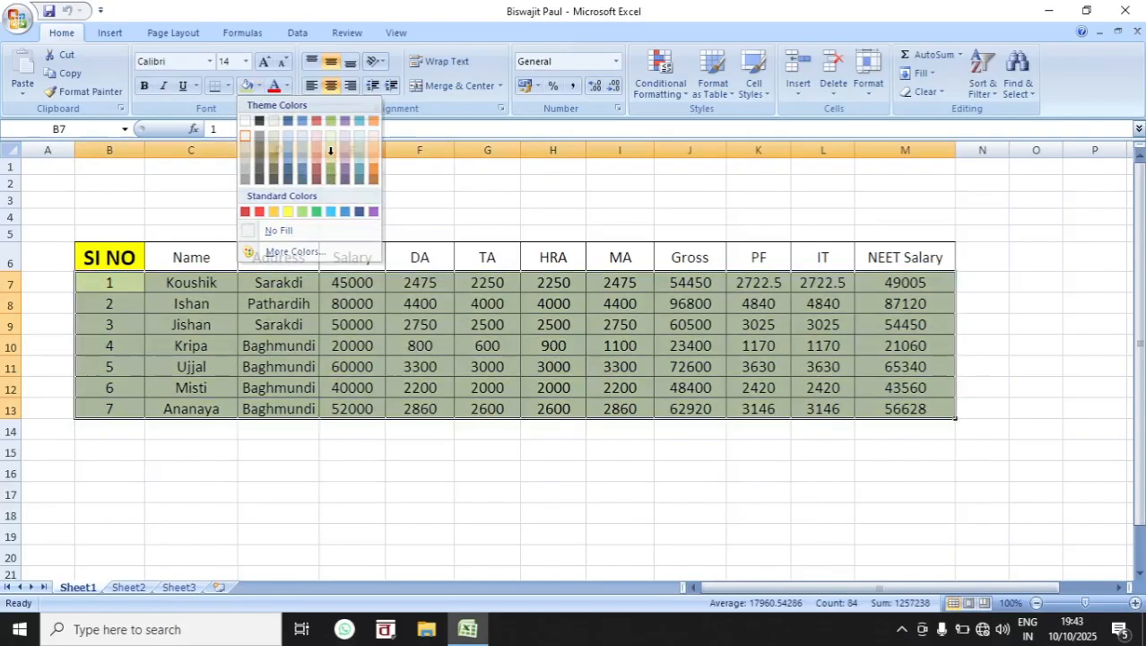
Step: Set the text of the data rows B7:M13 to the standard dark blue and make it bold
{"action": "left_click", "coordinate": [275, 87]}
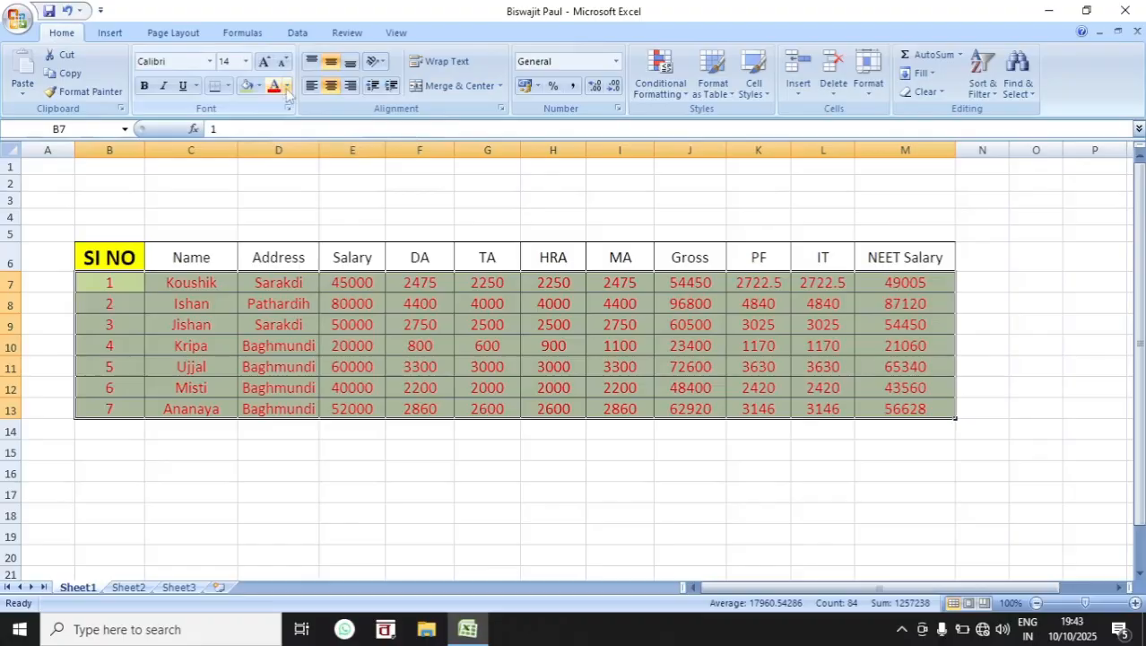
{"action": "left_click", "coordinate": [286, 86]}
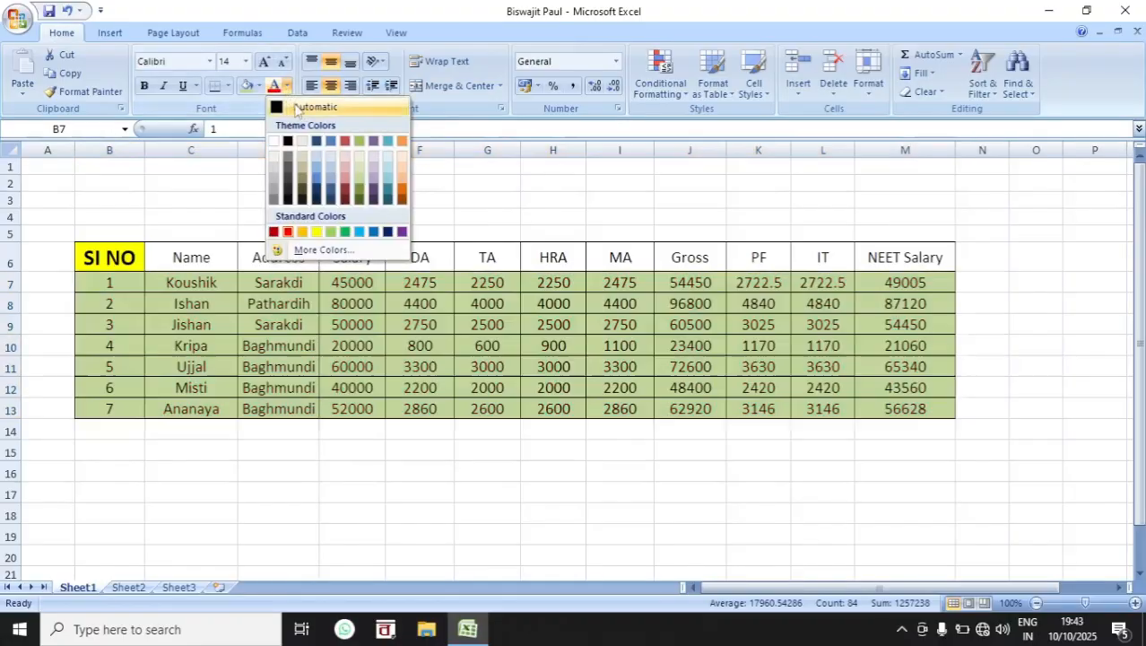
{"action": "left_click", "coordinate": [387, 233]}
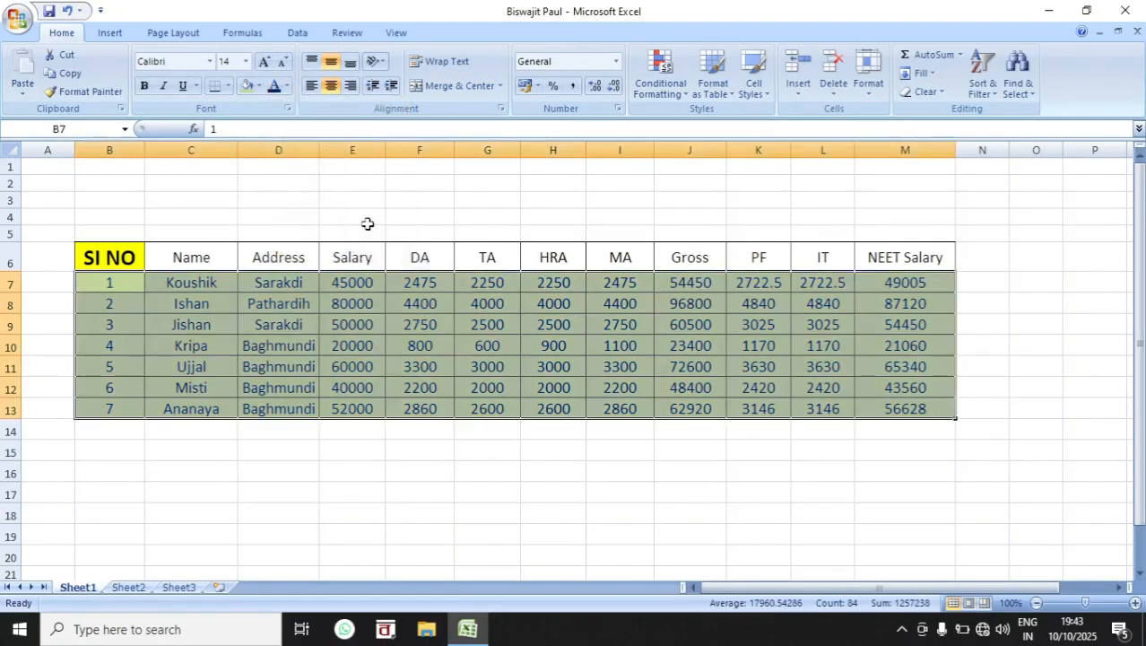
{"action": "left_click", "coordinate": [144, 87]}
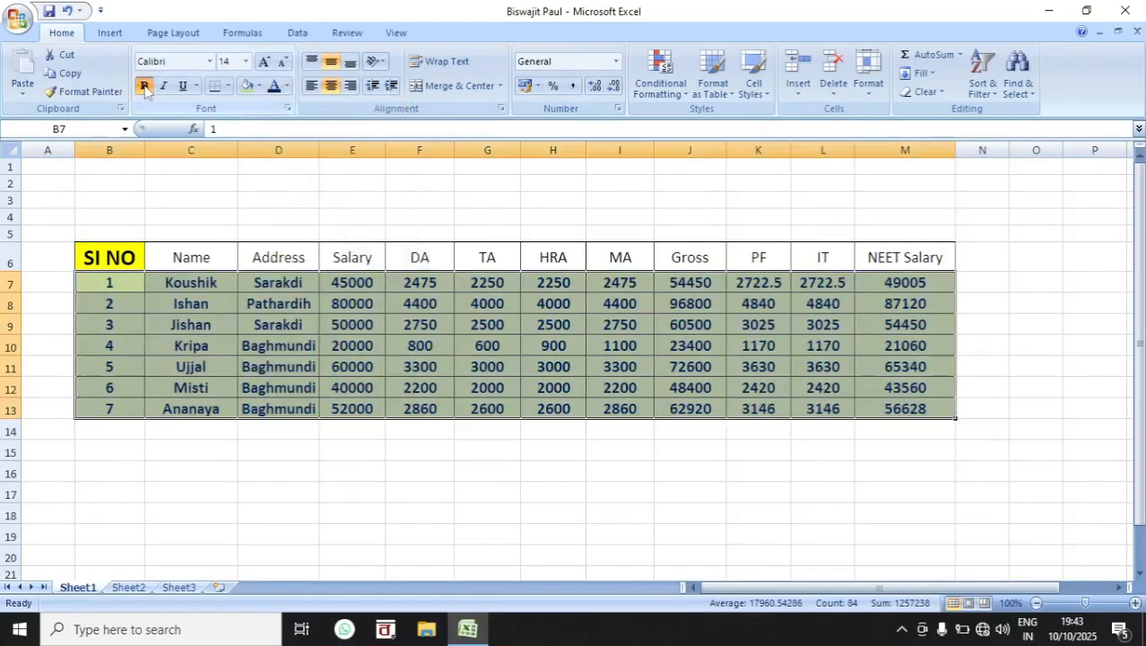
{"action": "left_click", "coordinate": [597, 406]}
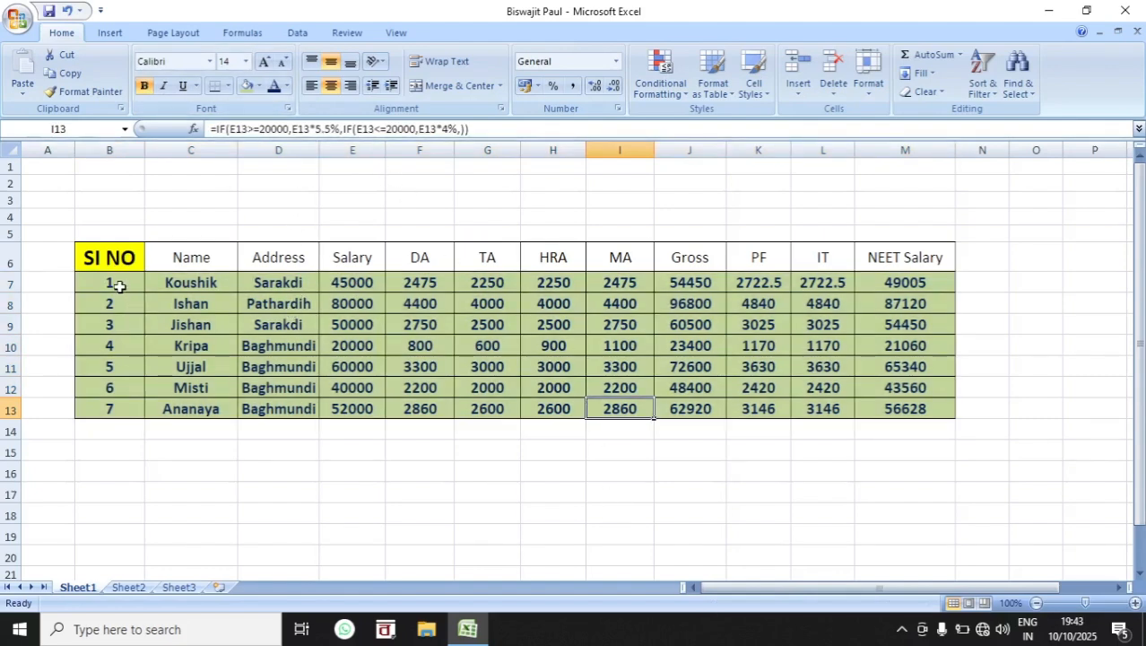
Step: Open the font color choices for the data range B7:M12
{"action": "left_click_drag", "start_coordinate": [120, 286], "coordinate": [897, 384]}
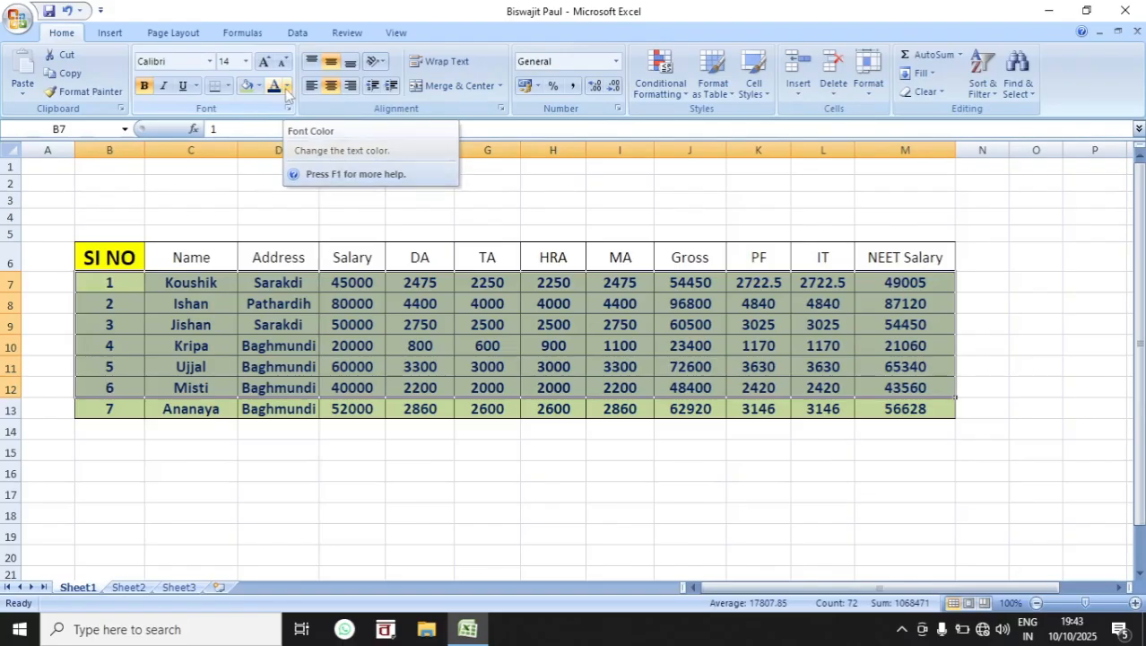
{"action": "left_click", "coordinate": [287, 87]}
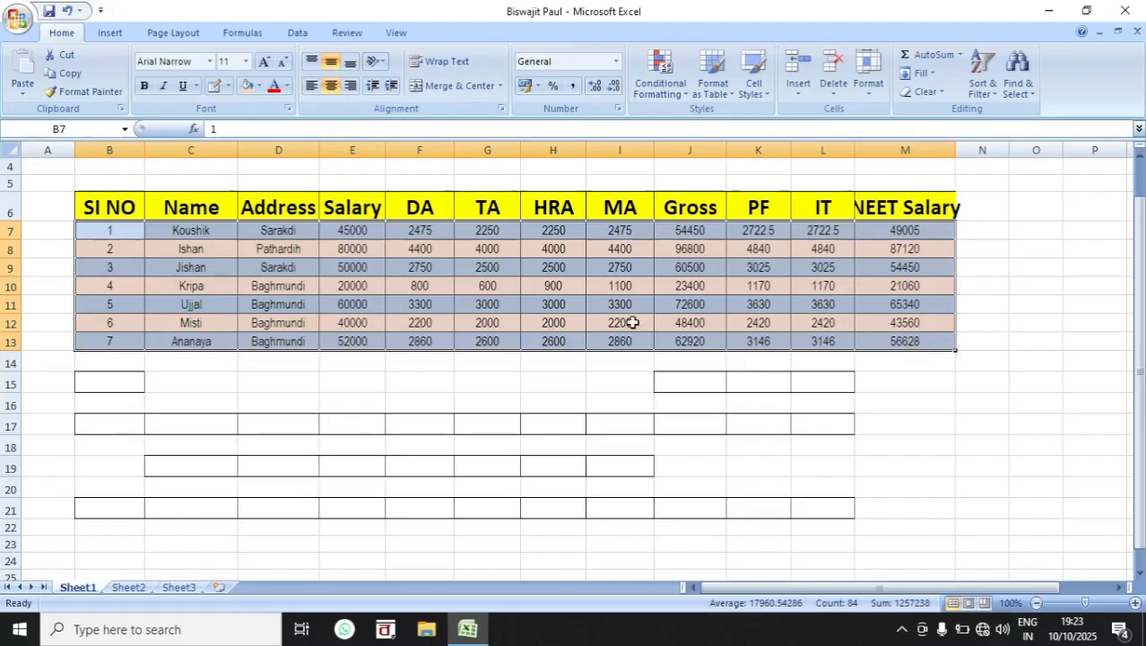
Step: Align the header row B6:M6 to the left and to the top of its cells
{"action": "left_click_drag", "start_coordinate": [124, 208], "coordinate": [947, 213]}
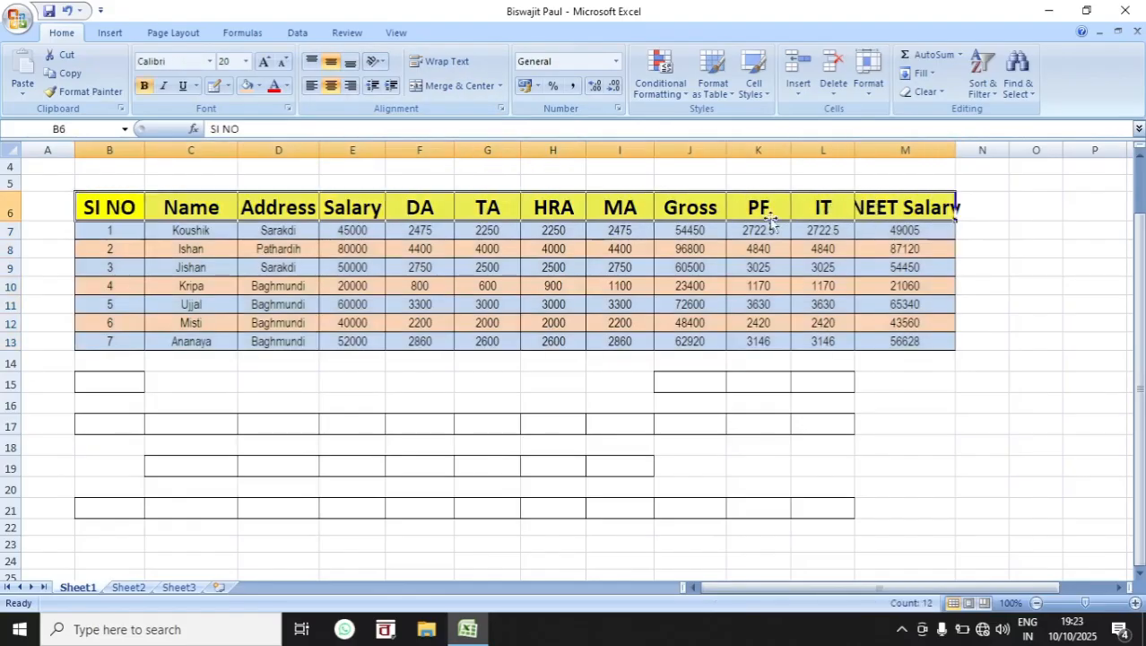
{"action": "left_click", "coordinate": [311, 87]}
{"action": "left_click", "coordinate": [311, 61]}
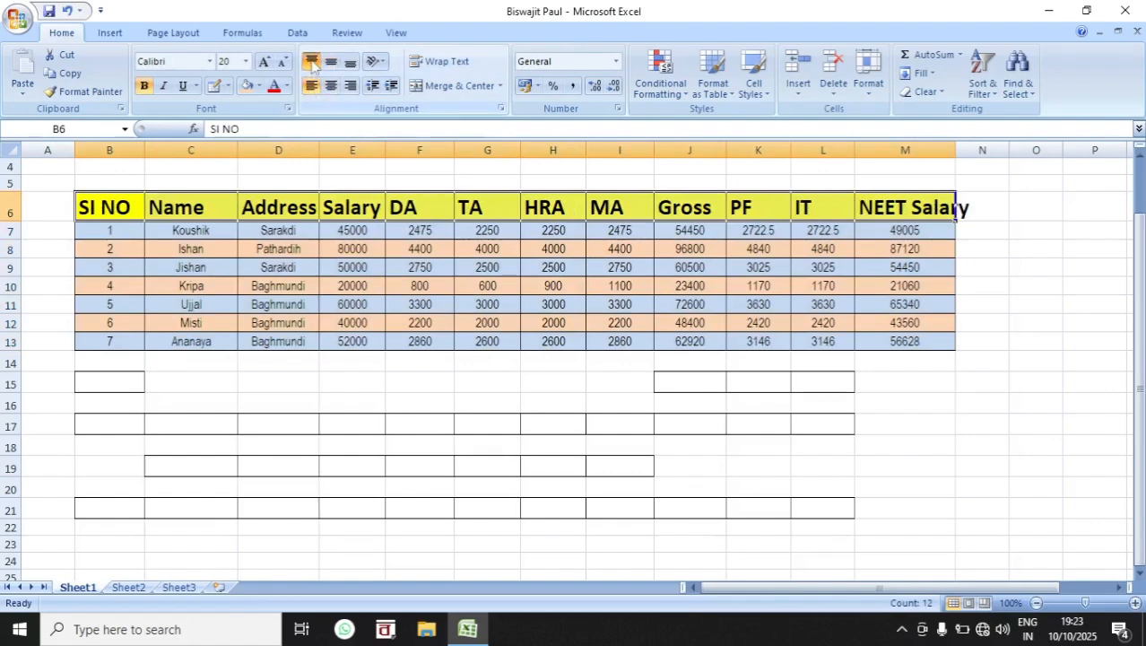
Step: Demonstrate left, center and right alignment on the whole table B6:M13, finishing with centered text
{"action": "left_click_drag", "start_coordinate": [107, 206], "coordinate": [902, 339]}
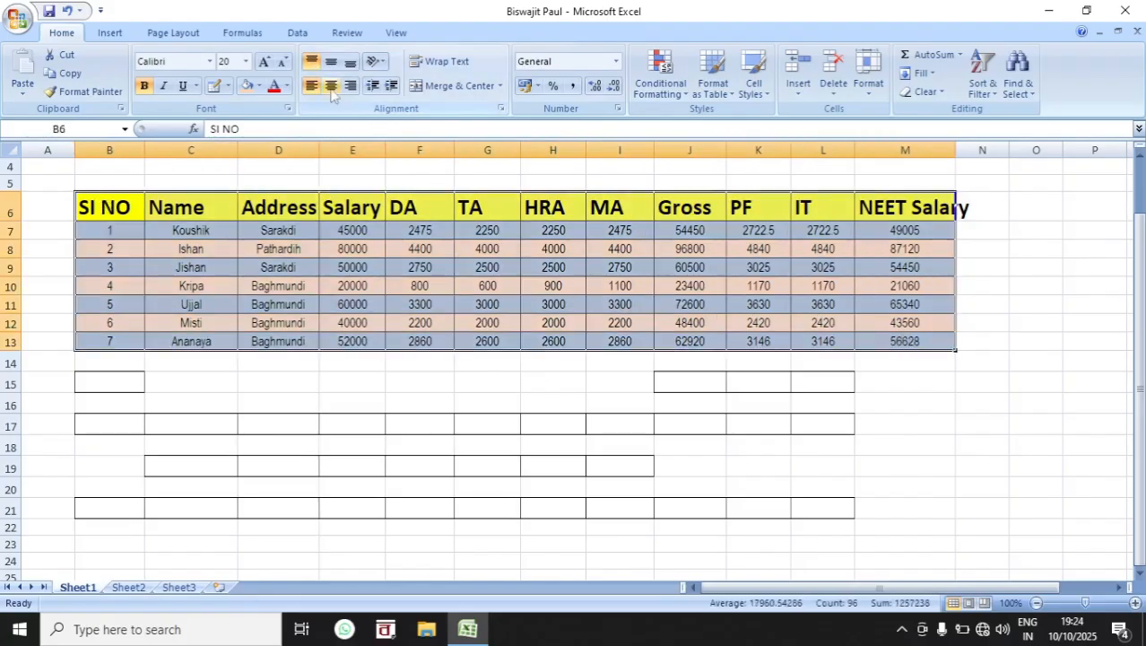
{"action": "left_click", "coordinate": [331, 87]}
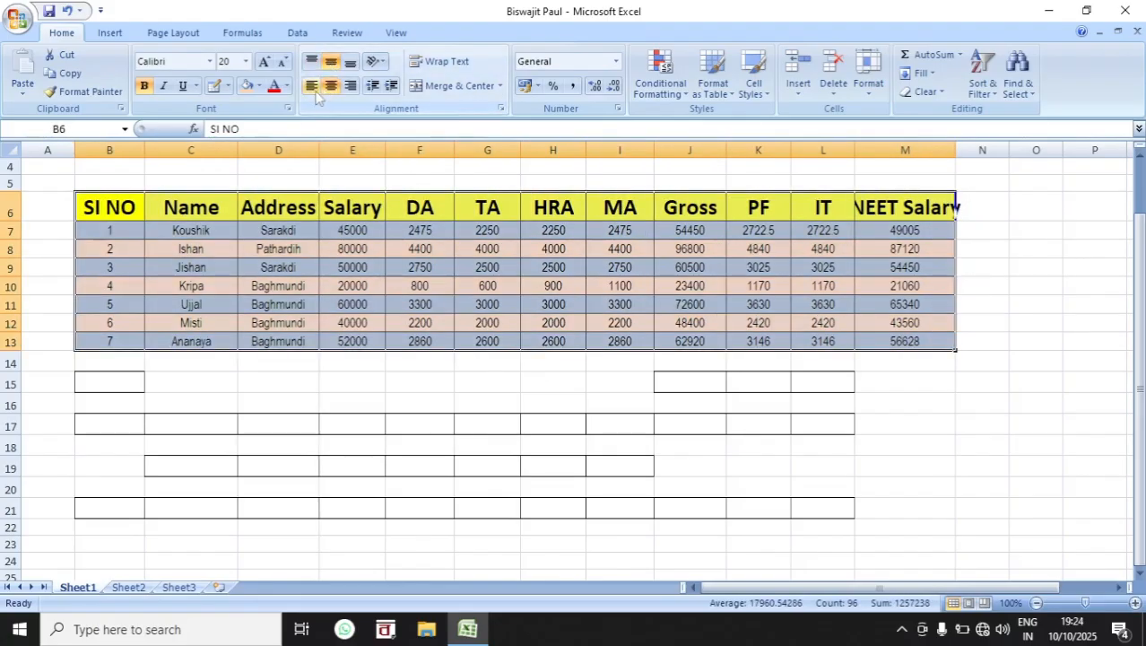
{"action": "left_click", "coordinate": [312, 87]}
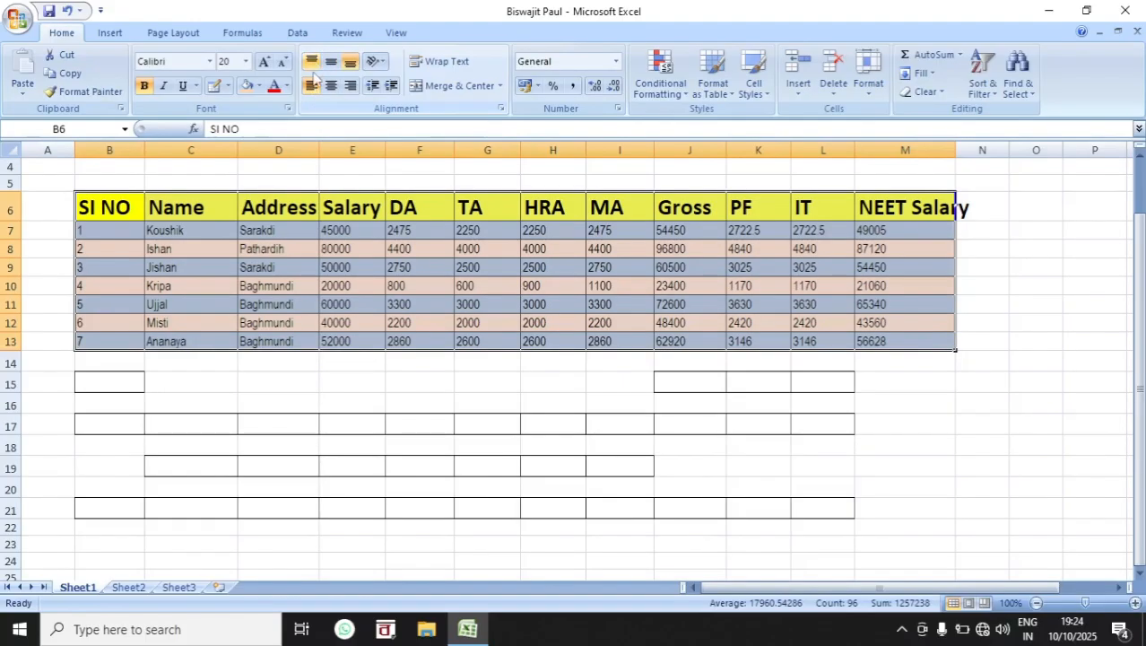
{"action": "left_click", "coordinate": [331, 86]}
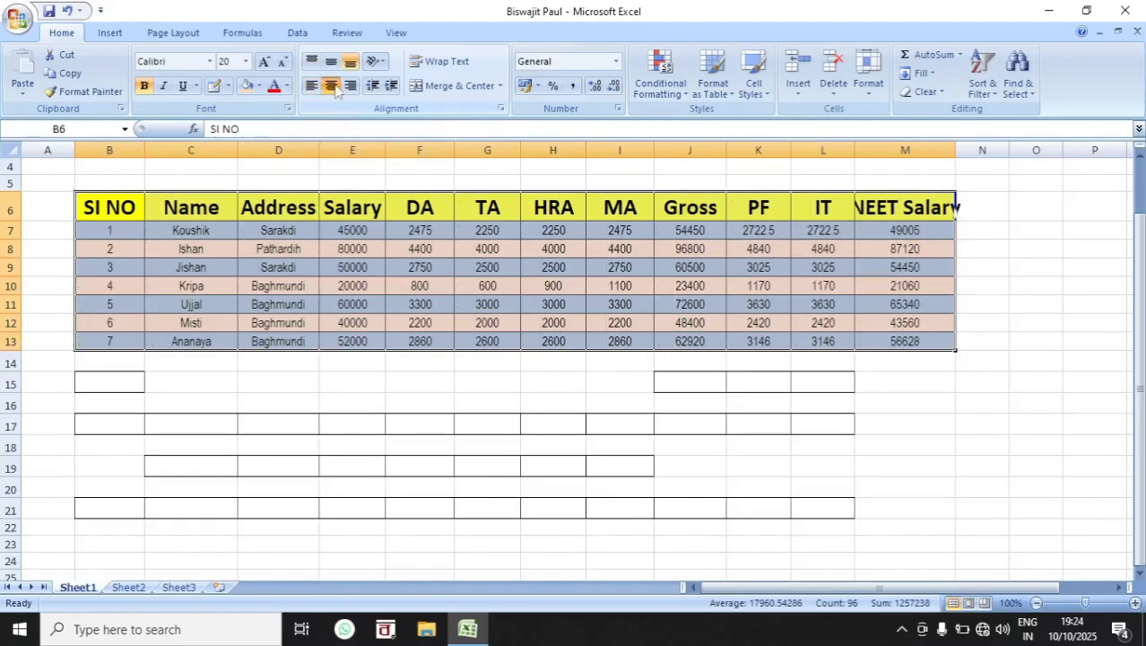
{"action": "left_click", "coordinate": [351, 86]}
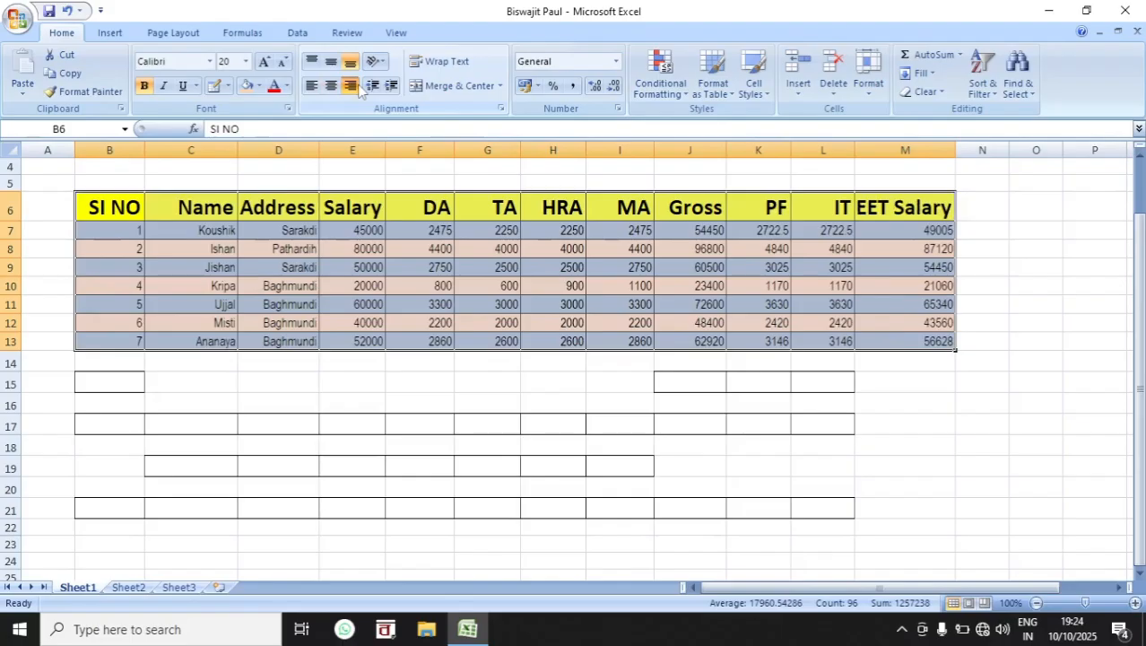
{"action": "left_click", "coordinate": [331, 86]}
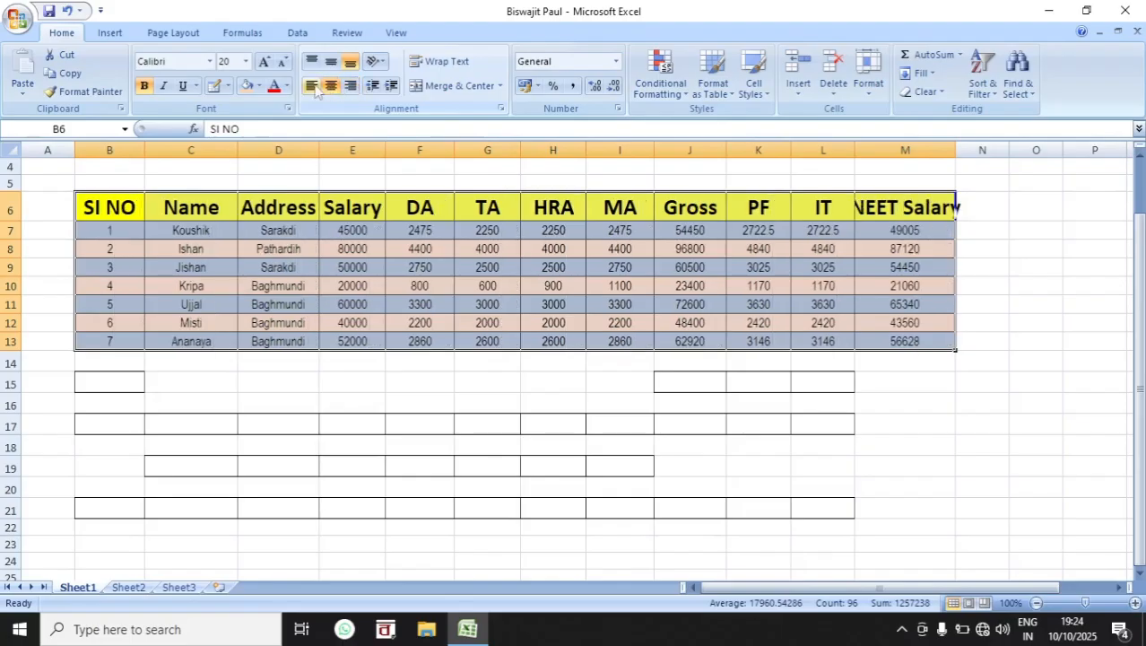
Step: Cycle the table B6:M13 through the horizontal alignments again and leave its text left-aligned
{"action": "left_click", "coordinate": [311, 86]}
{"action": "left_click", "coordinate": [331, 86]}
{"action": "left_click", "coordinate": [351, 86]}
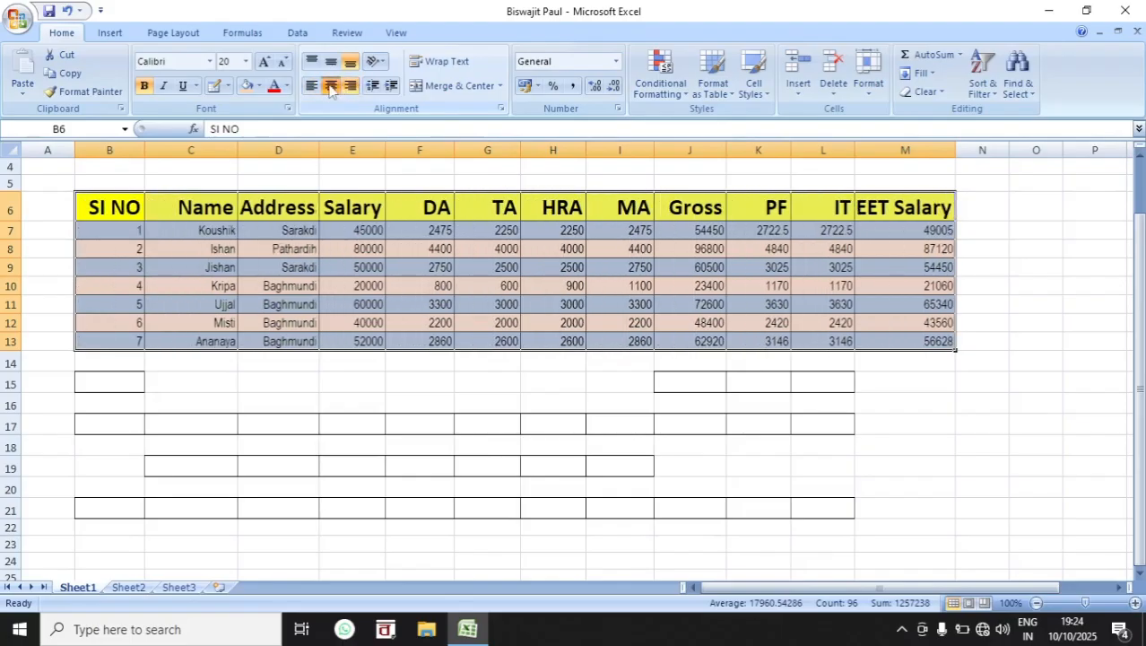
{"action": "left_click", "coordinate": [331, 86]}
{"action": "left_click", "coordinate": [311, 86]}
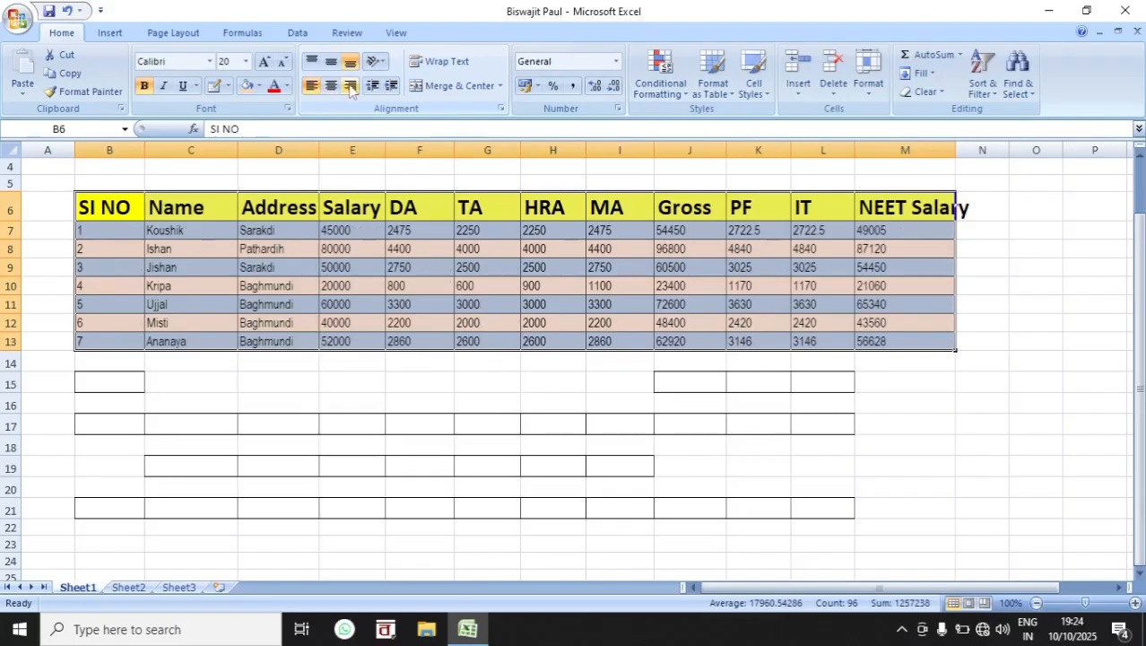
Step: Demonstrate text orientation on the serial numbers B7:B13, applying Angle Counterclockwise, Angle Clockwise and finally Rotate Text Down
{"action": "left_click_drag", "start_coordinate": [103, 232], "coordinate": [107, 339]}
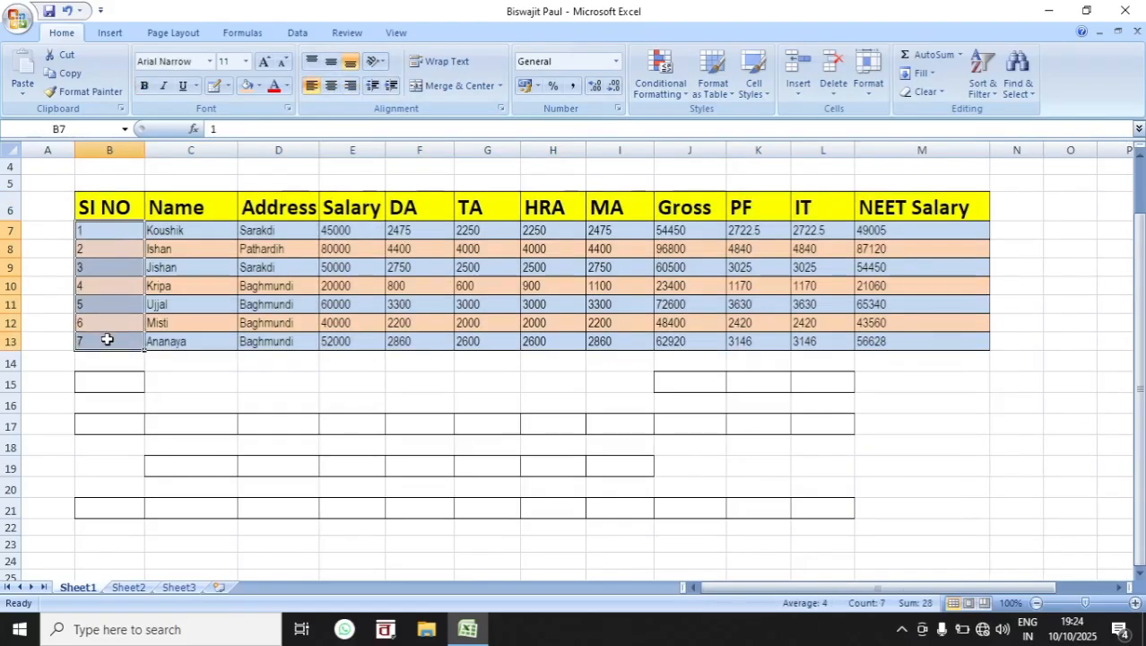
{"action": "left_click", "coordinate": [381, 61]}
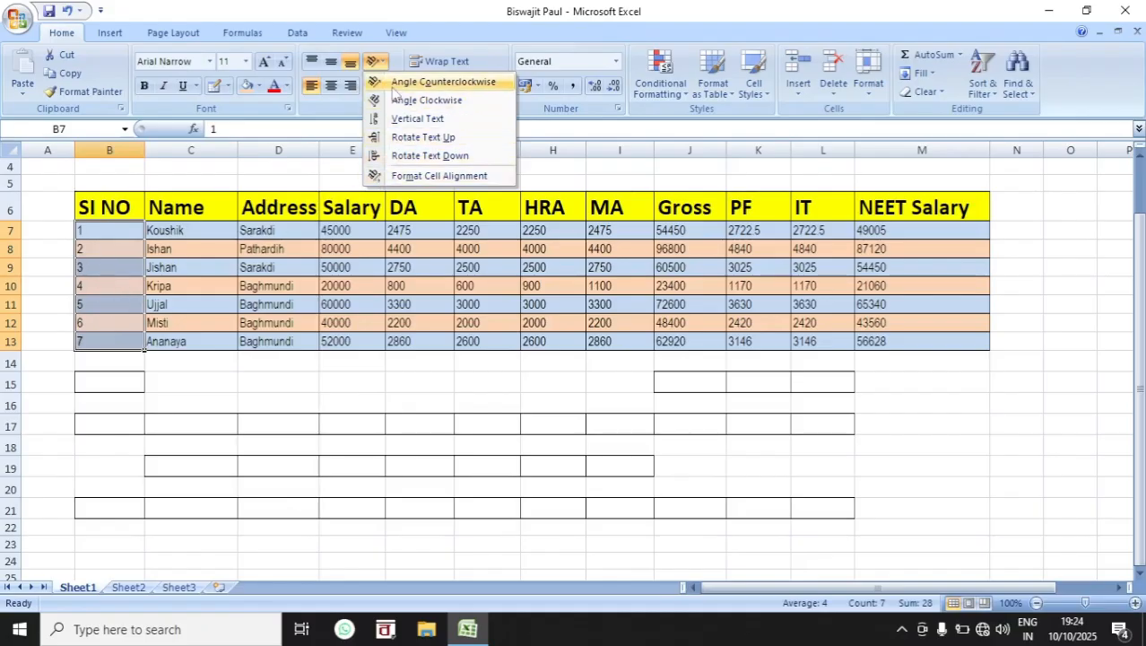
{"action": "left_click", "coordinate": [400, 86]}
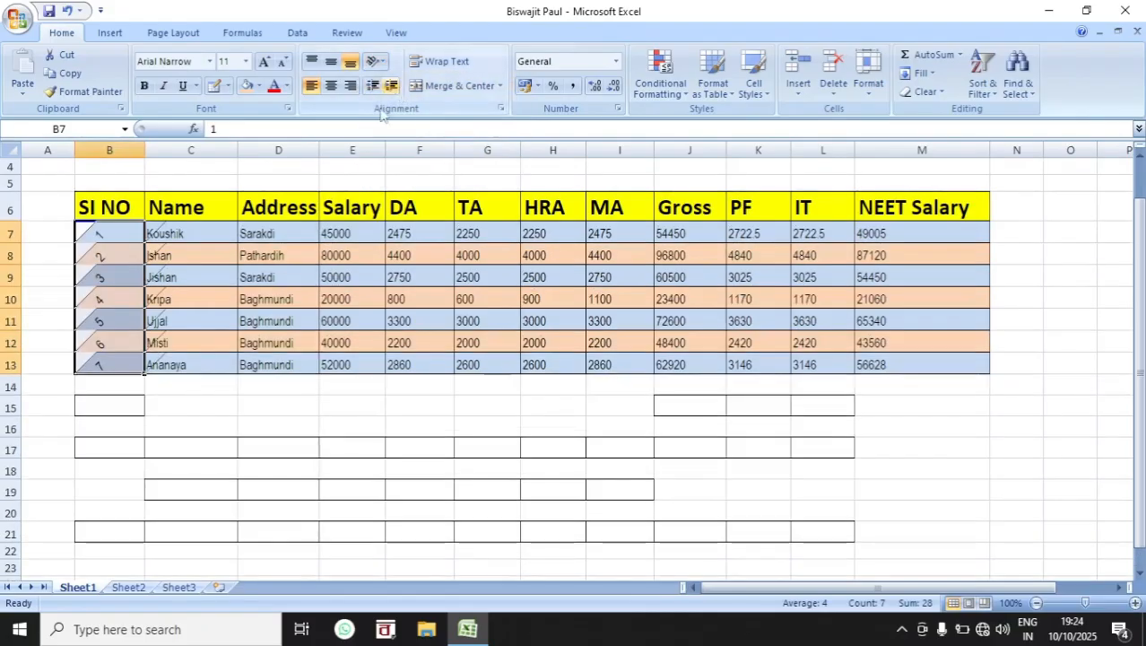
{"action": "left_click", "coordinate": [374, 61]}
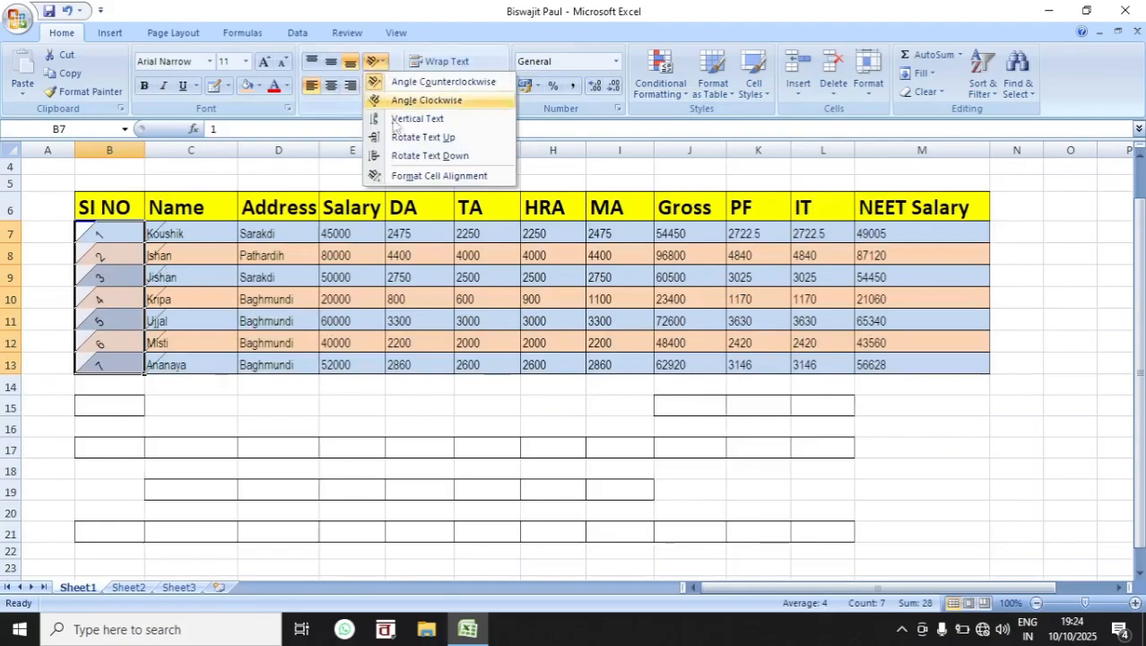
{"action": "left_click", "coordinate": [400, 101]}
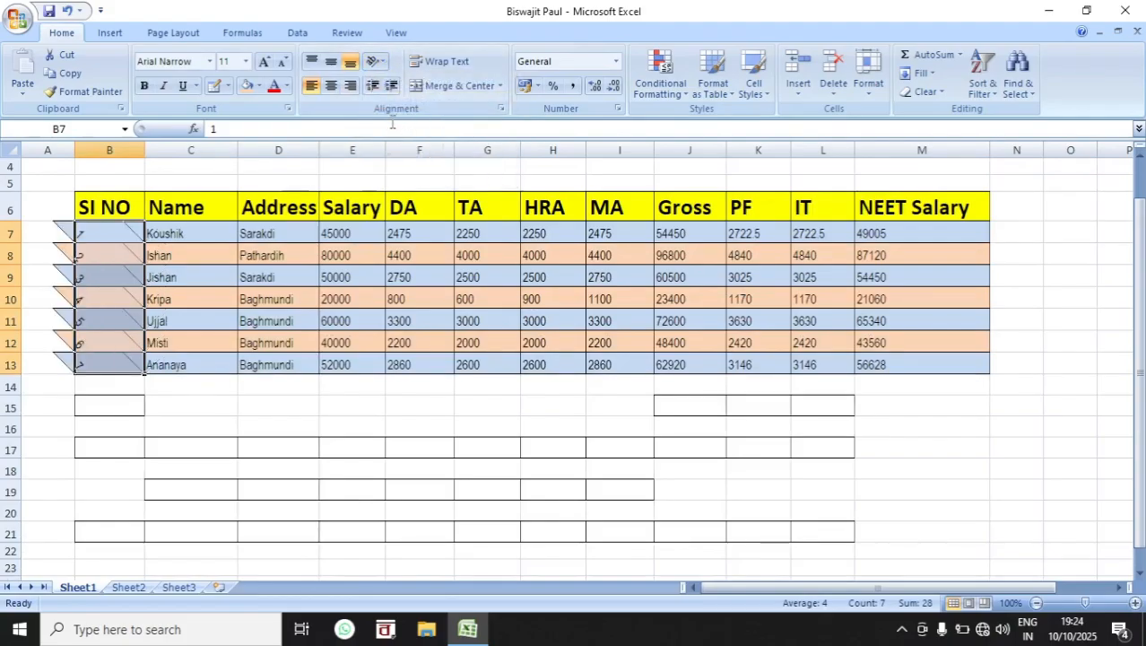
{"action": "left_click", "coordinate": [386, 62]}
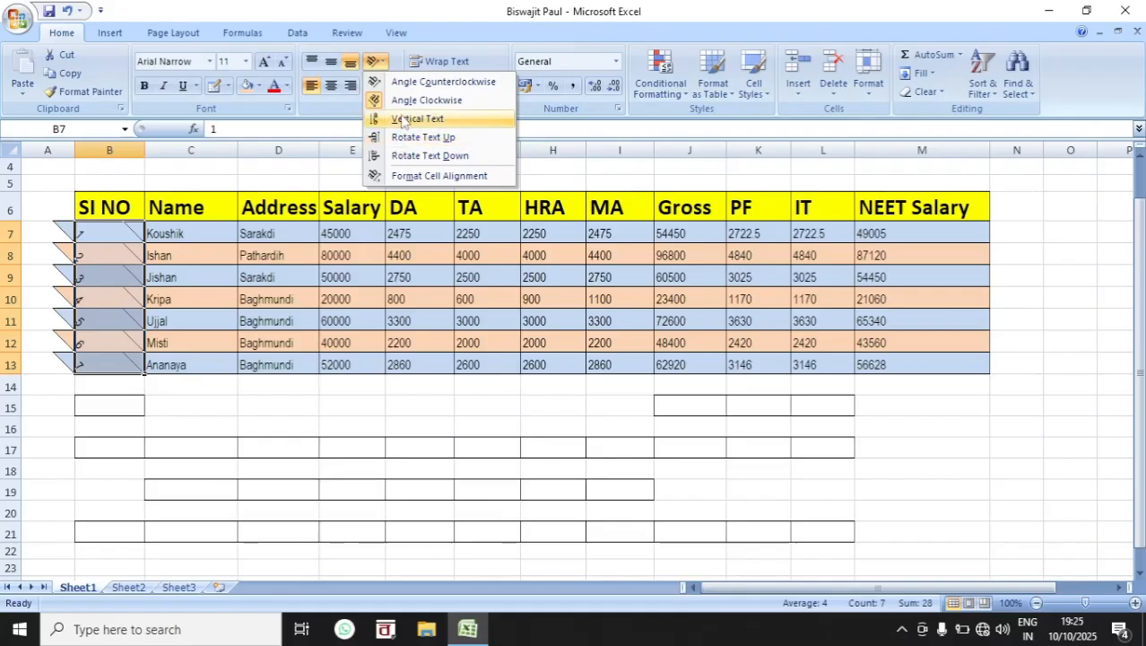
{"action": "left_click", "coordinate": [410, 157]}
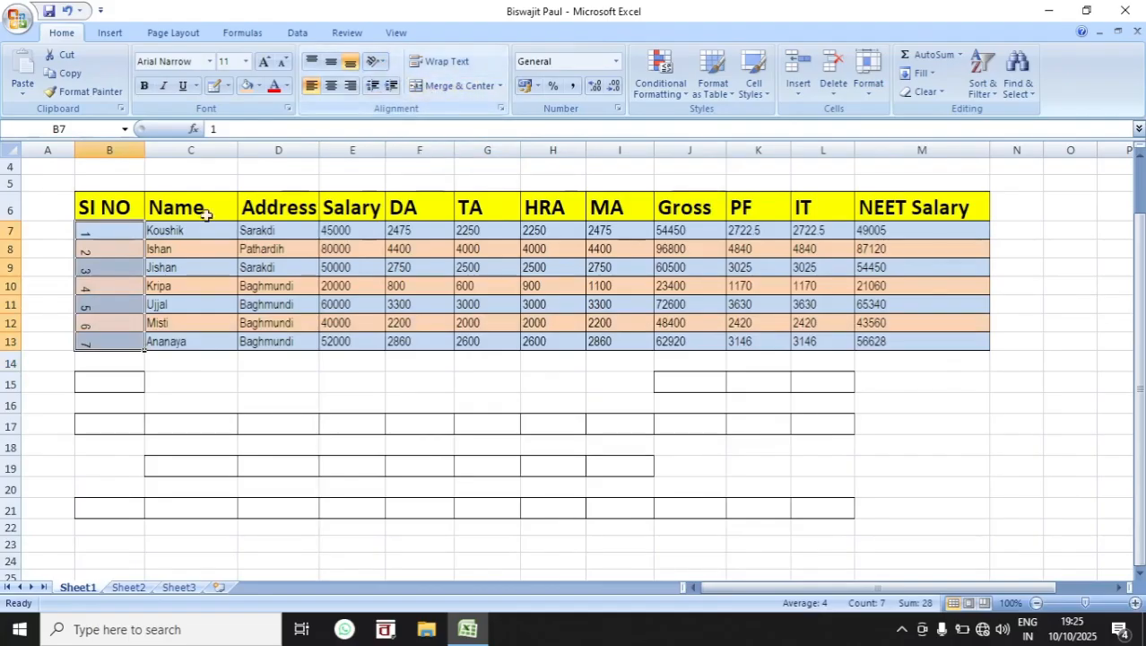
Step: Set the text orientation of the serial numbers B7:B13 to 30 degrees in the cell alignment settings
{"action": "left_click", "coordinate": [384, 62]}
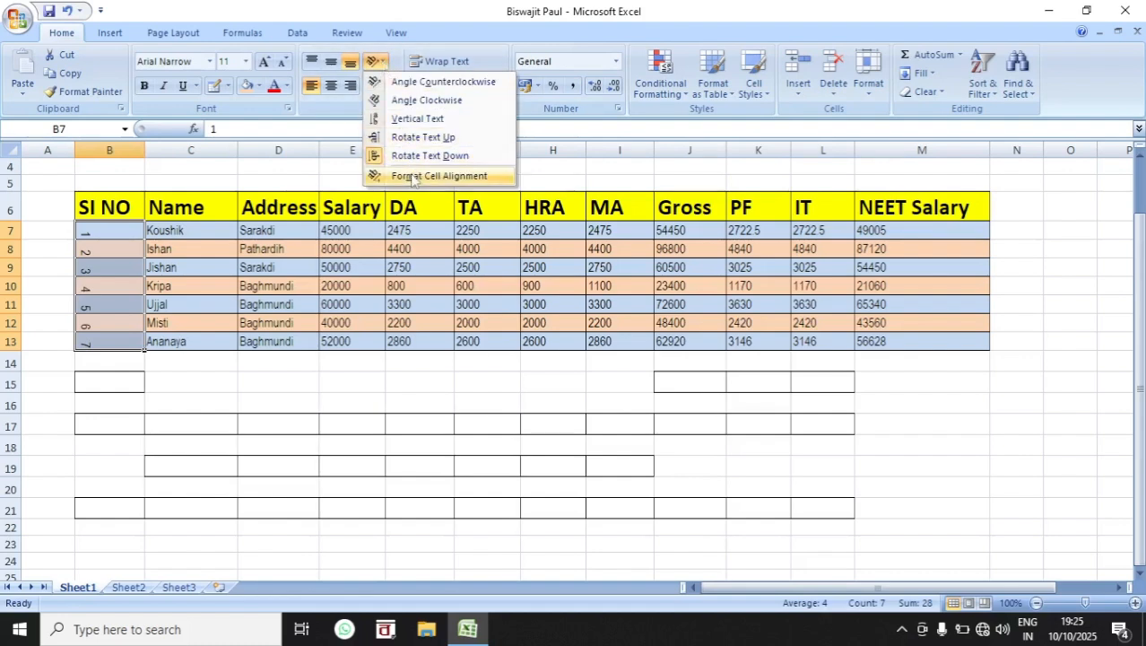
{"action": "left_click", "coordinate": [454, 176]}
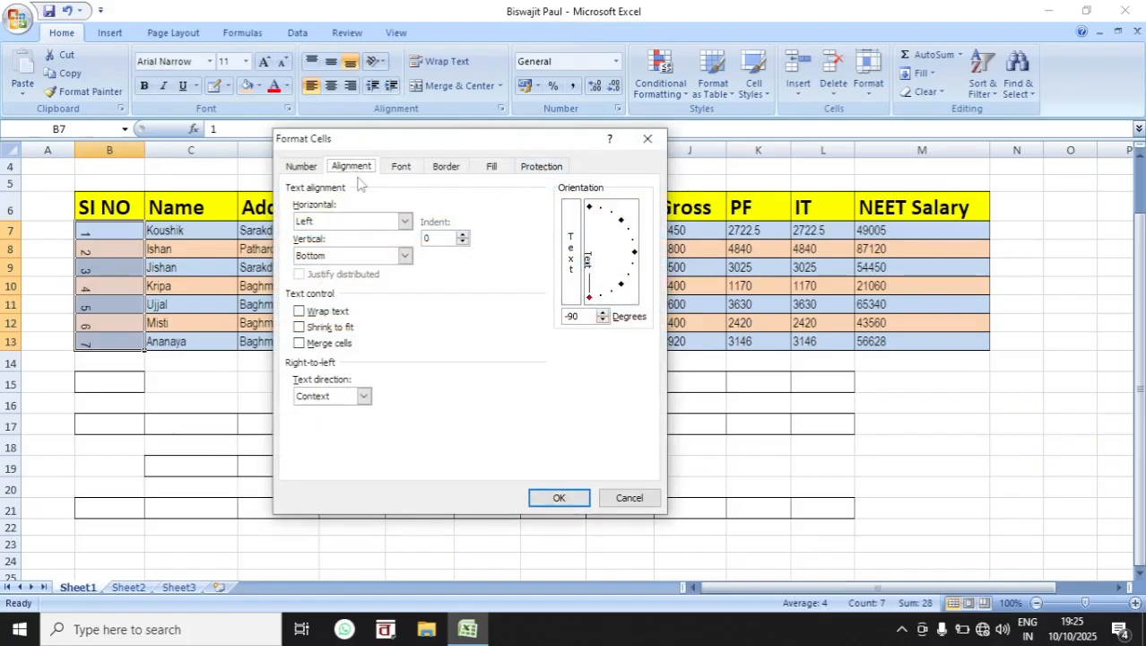
{"action": "mouse_move", "coordinate": [599, 303]}
{"action": "left_mouse_down"}
{"action": "mouse_move", "coordinate": [617, 296]}
{"action": "mouse_move", "coordinate": [635, 259]}
{"action": "left_mouse_up"}
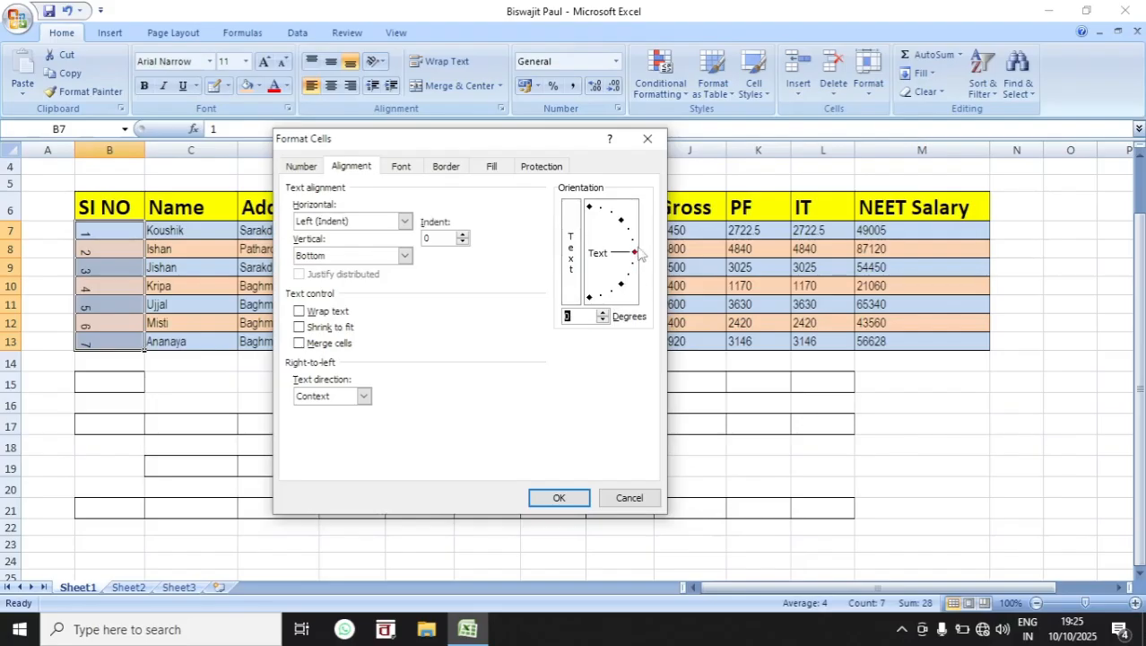
{"action": "left_click_drag", "start_coordinate": [635, 259], "coordinate": [633, 235]}
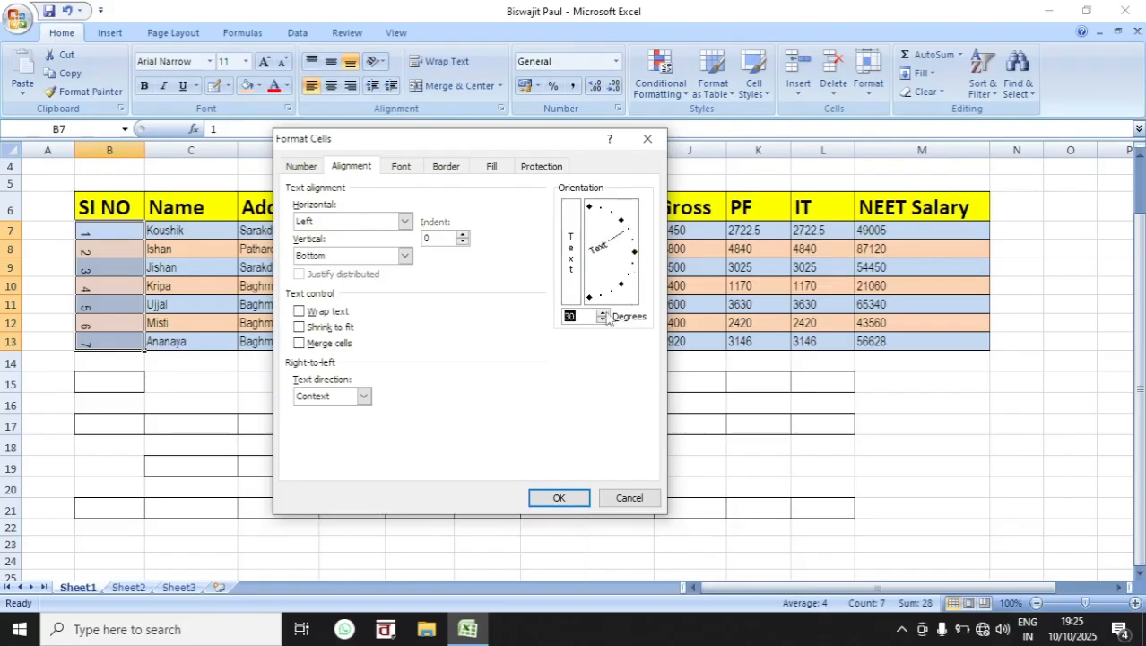
{"action": "left_click", "coordinate": [556, 499]}
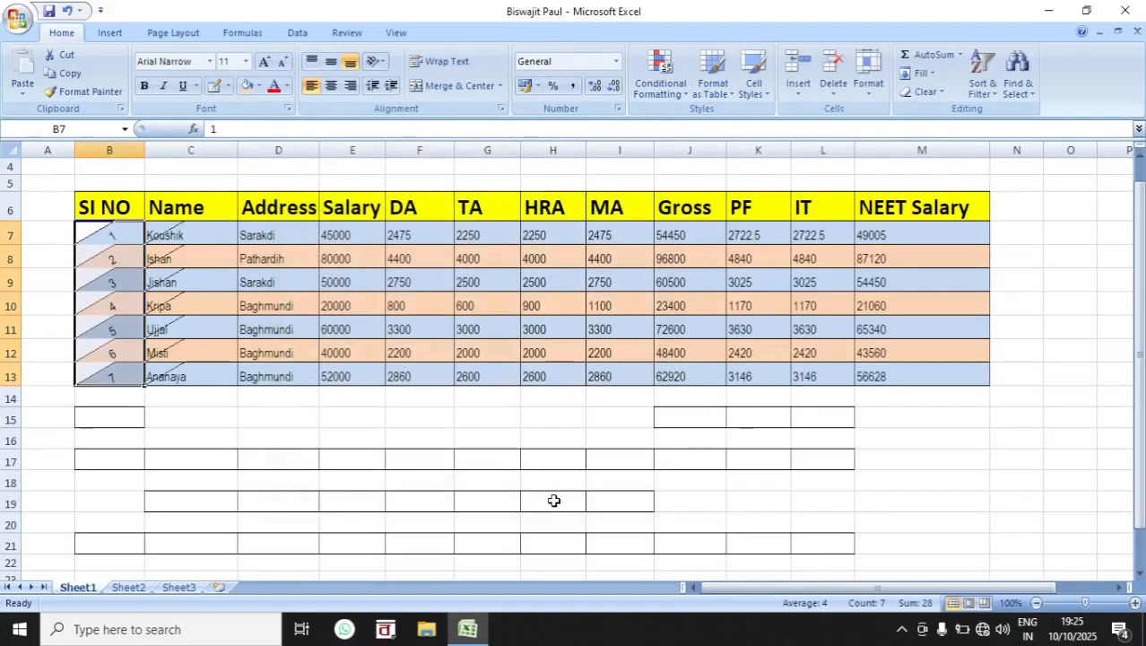
Step: Reset the text orientation of the serial numbers B7:B13 to 0 degrees
{"action": "left_click", "coordinate": [385, 61]}
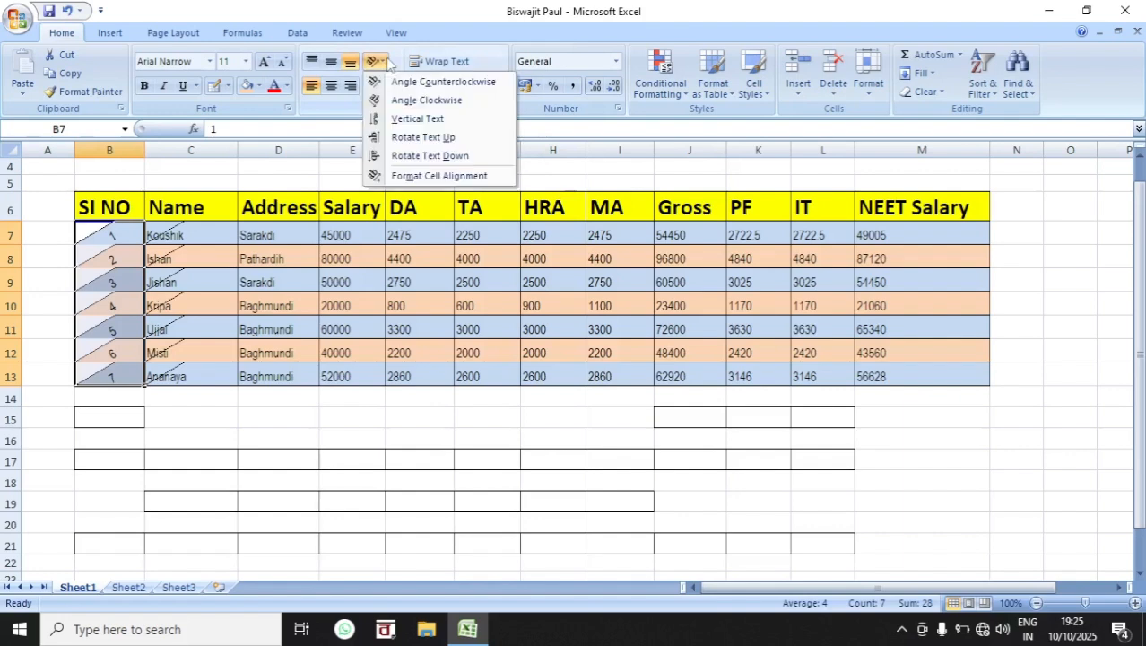
{"action": "left_click", "coordinate": [435, 176]}
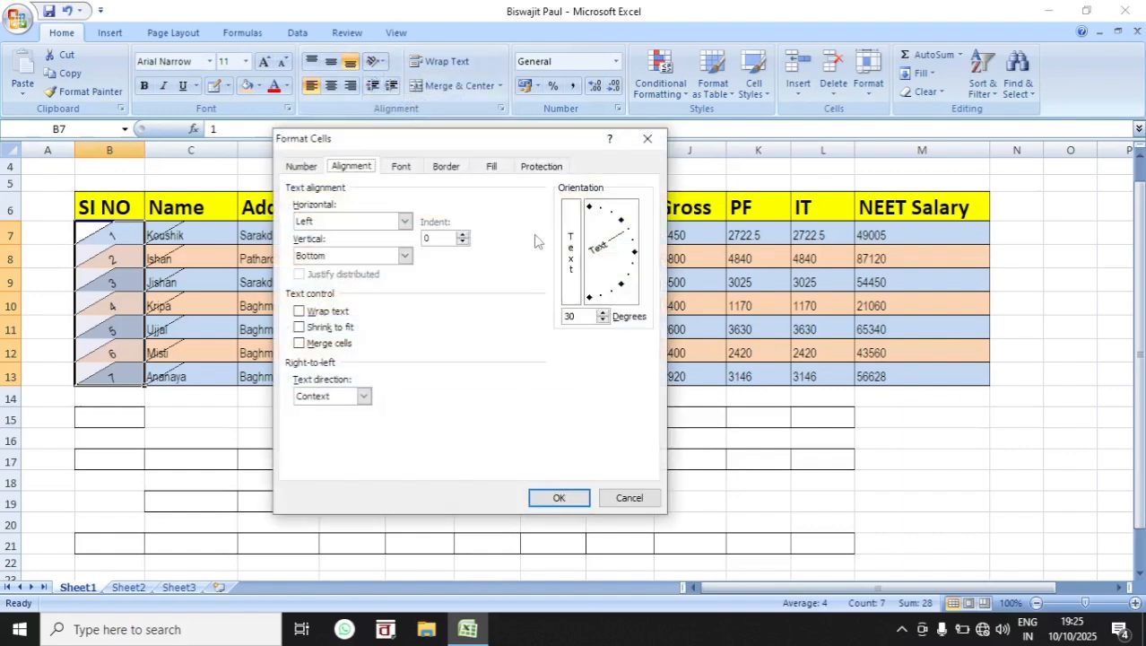
{"action": "left_click_drag", "start_coordinate": [618, 235], "coordinate": [635, 257]}
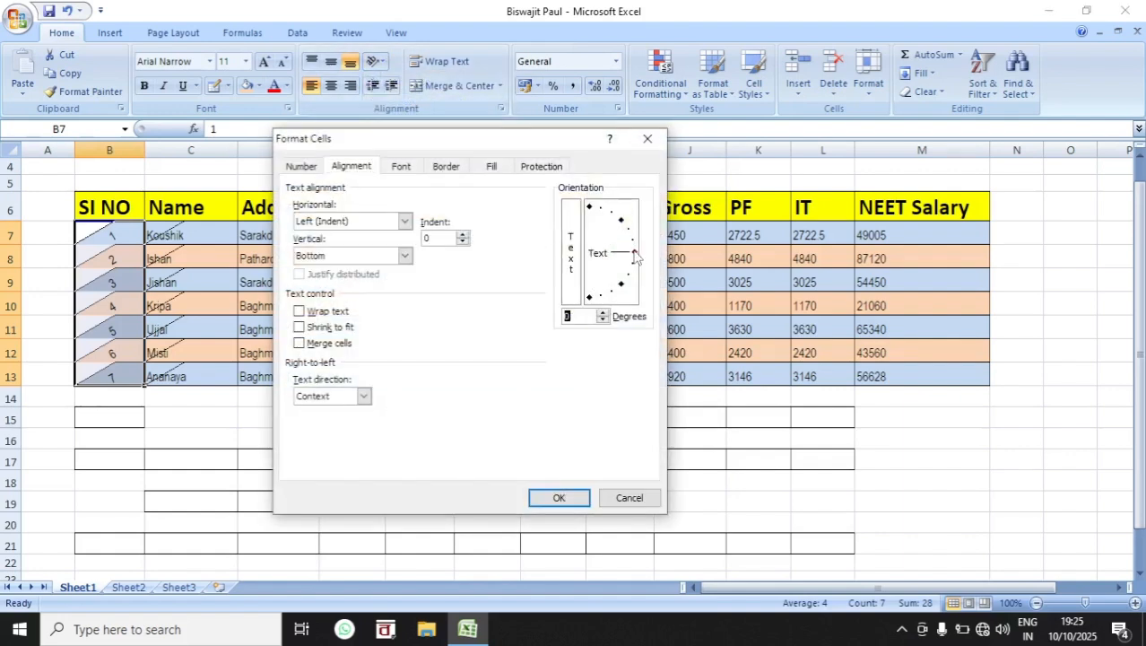
{"action": "left_click", "coordinate": [580, 499]}
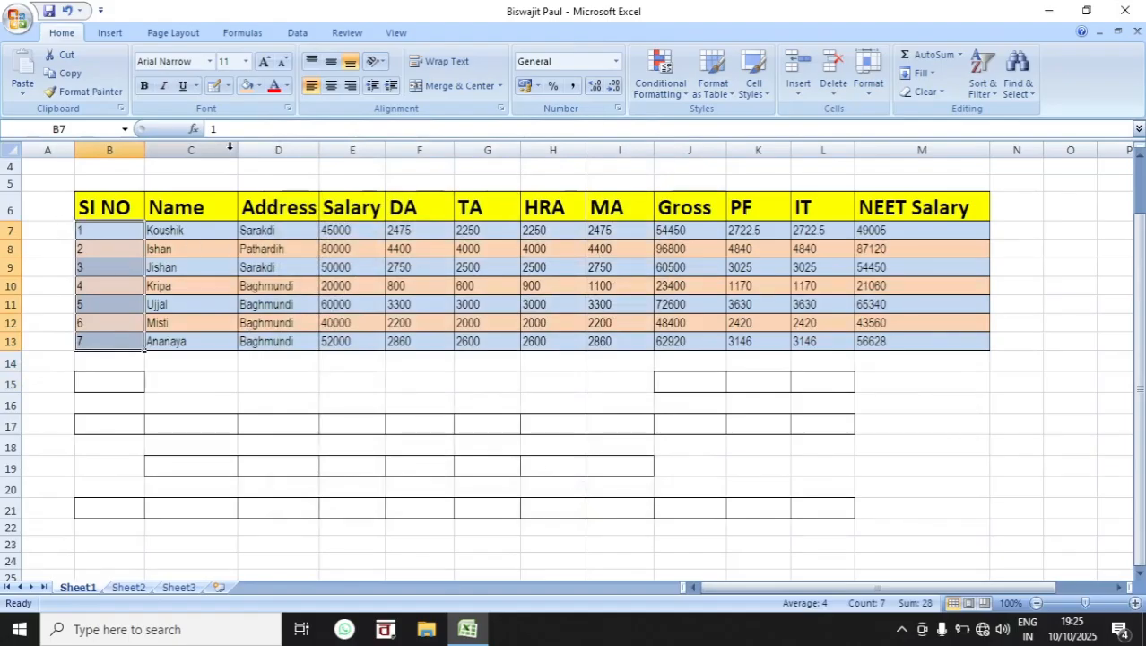
Step: Center the serial numbers, and align the data range B7:M13 to the horizontal center and vertical middle of its cells
{"action": "left_click", "coordinate": [334, 87]}
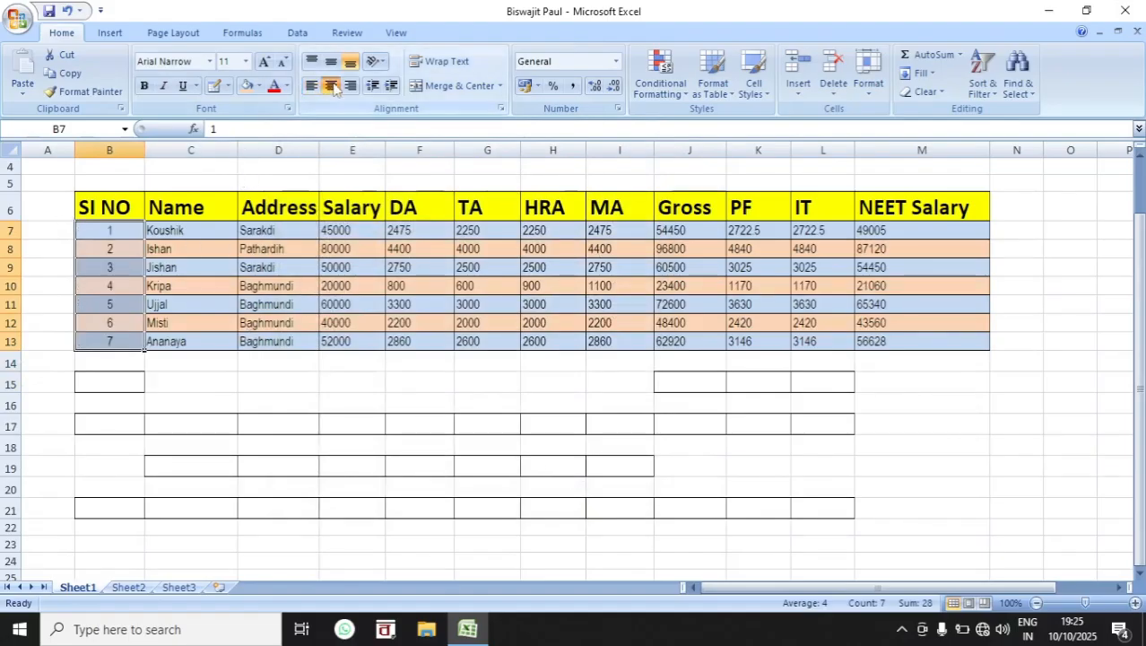
{"action": "left_click_drag", "start_coordinate": [115, 233], "coordinate": [891, 343]}
{"action": "left_click", "coordinate": [332, 62]}
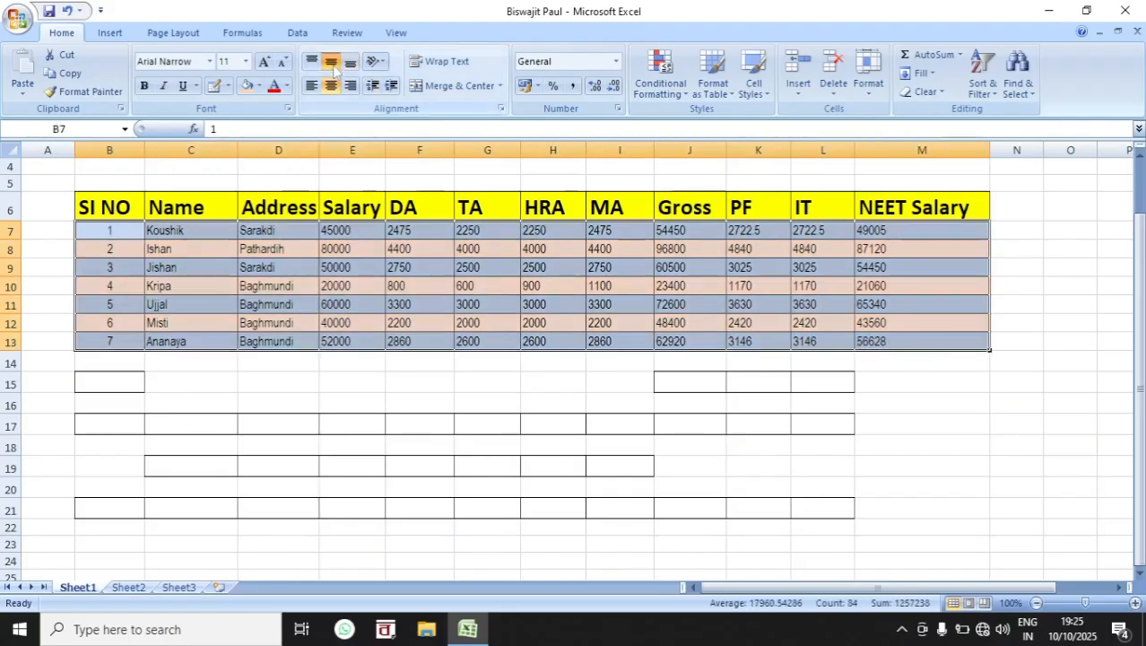
{"action": "left_click", "coordinate": [333, 87]}
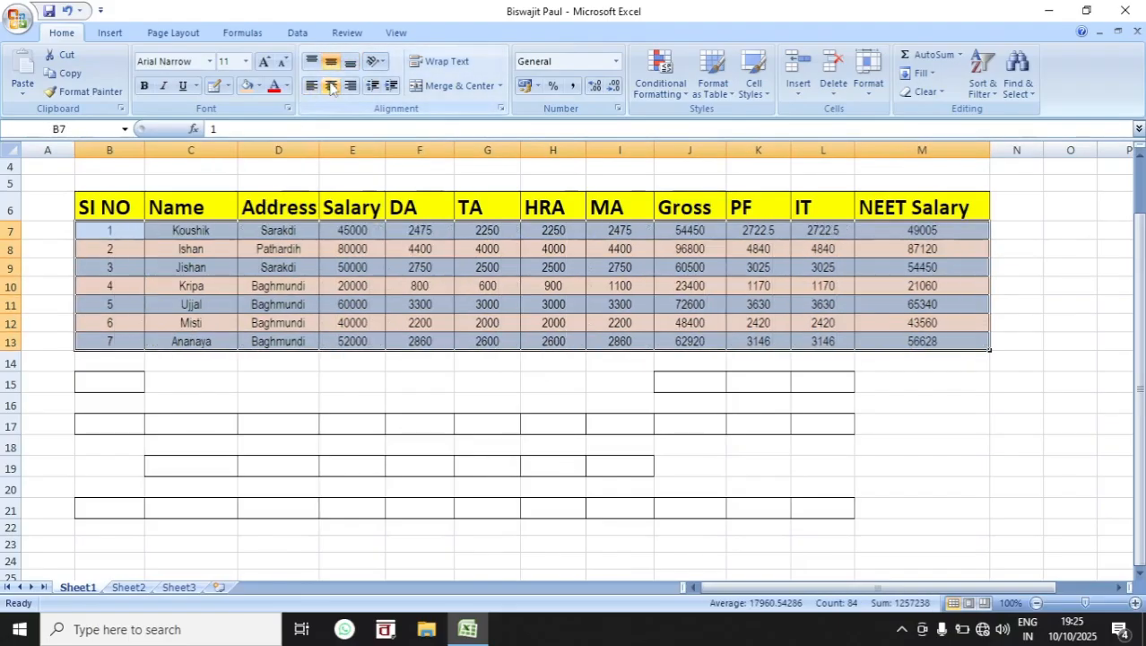
{"action": "left_click", "coordinate": [333, 87]}
{"action": "left_click", "coordinate": [333, 87]}
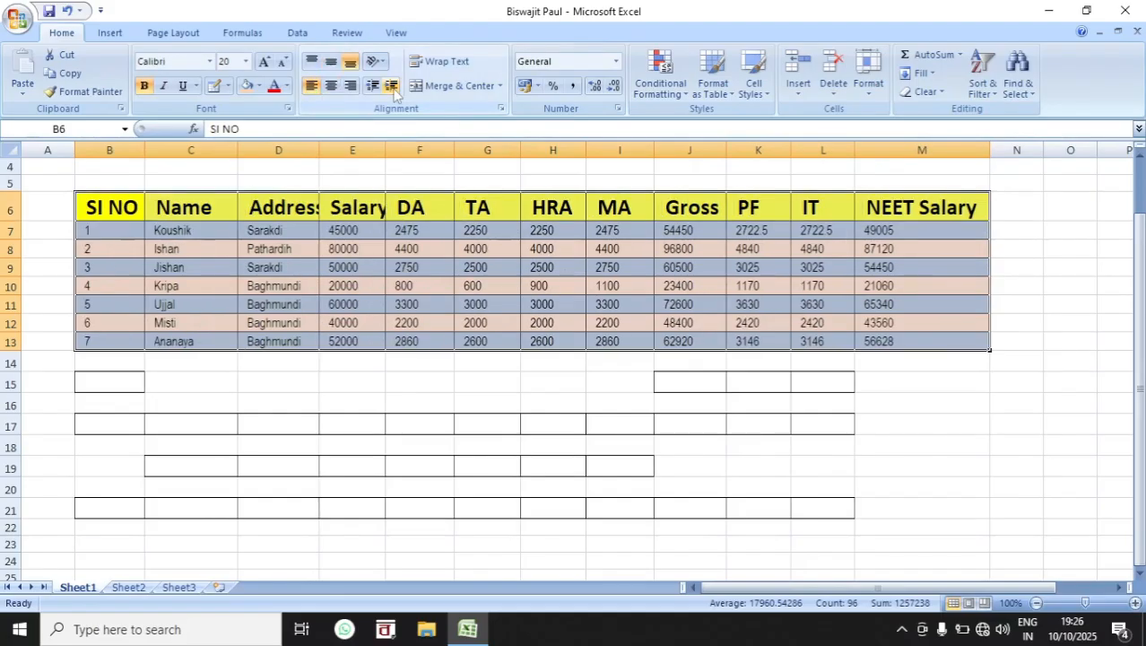
Step: Demonstrate indentation on the table B6:M13 by increasing the indent several levels and decreasing it again
{"action": "left_click", "coordinate": [393, 89]}
{"action": "left_click", "coordinate": [394, 89]}
{"action": "left_click", "coordinate": [394, 88]}
{"action": "left_click", "coordinate": [394, 89]}
{"action": "left_click", "coordinate": [394, 89]}
{"action": "left_click", "coordinate": [394, 89]}
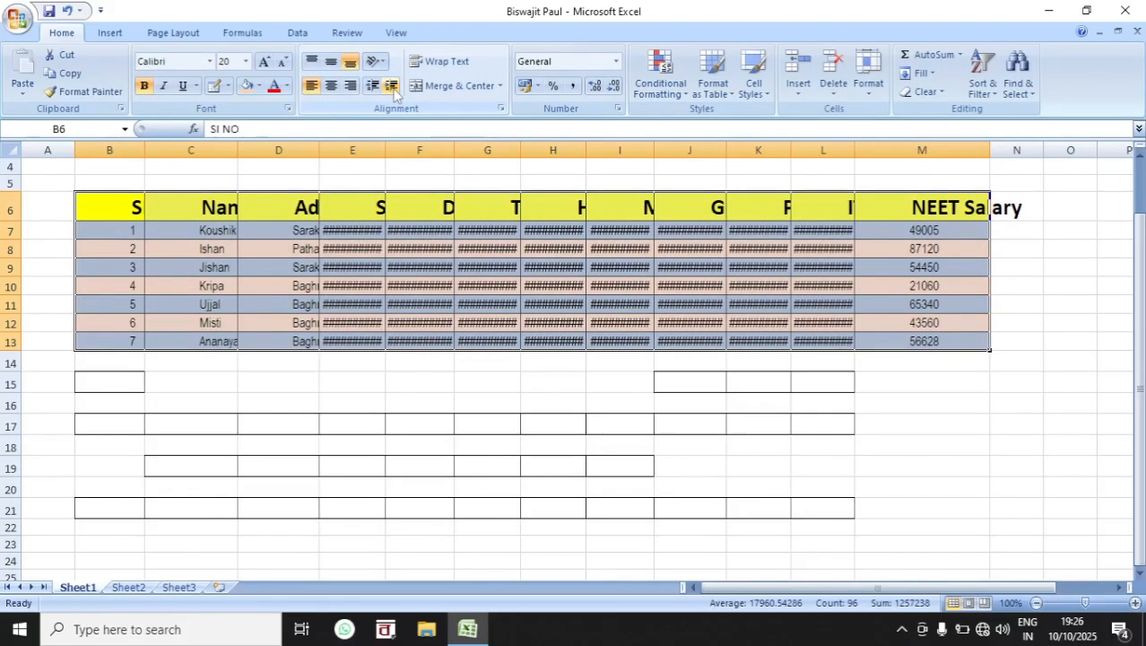
{"action": "left_click", "coordinate": [394, 89]}
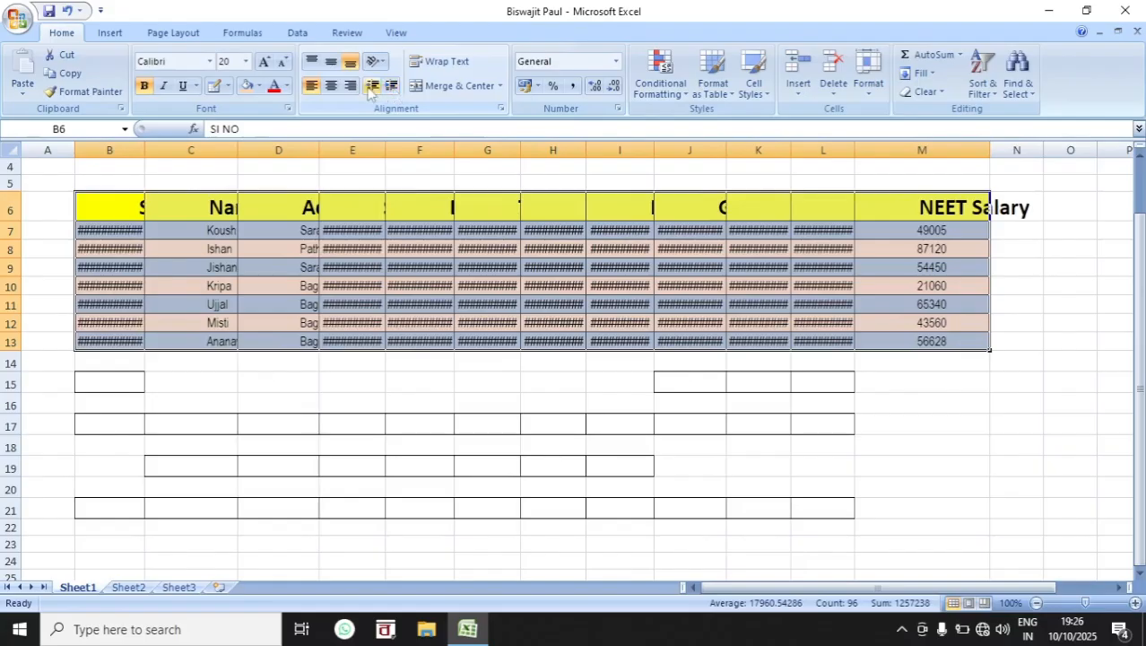
{"action": "left_click", "coordinate": [373, 86]}
{"action": "left_click", "coordinate": [373, 86]}
{"action": "left_click", "coordinate": [372, 86]}
{"action": "left_click", "coordinate": [372, 86]}
{"action": "left_click", "coordinate": [372, 87]}
{"action": "left_click", "coordinate": [372, 86]}
{"action": "left_click", "coordinate": [372, 86]}
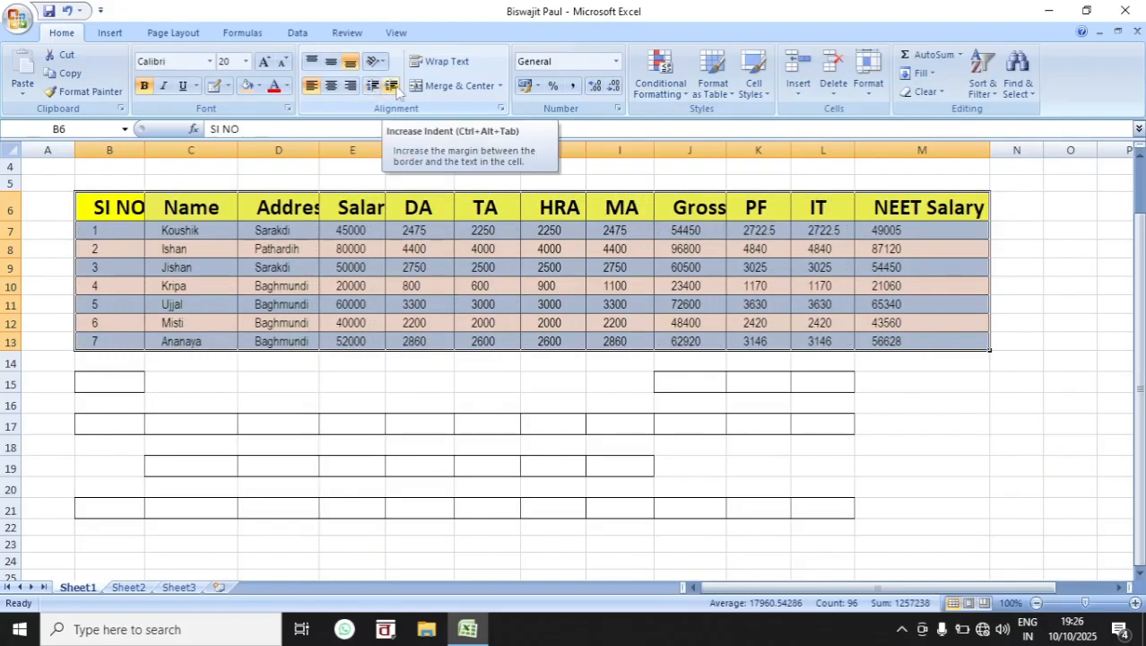
Step: Increase and decrease the indent of the table B6:M13 once more, leaving a small left indent
{"action": "left_click", "coordinate": [391, 86]}
{"action": "left_click", "coordinate": [392, 86]}
{"action": "left_click", "coordinate": [392, 86]}
{"action": "left_click", "coordinate": [392, 86]}
{"action": "left_click", "coordinate": [392, 86]}
{"action": "left_click", "coordinate": [392, 86]}
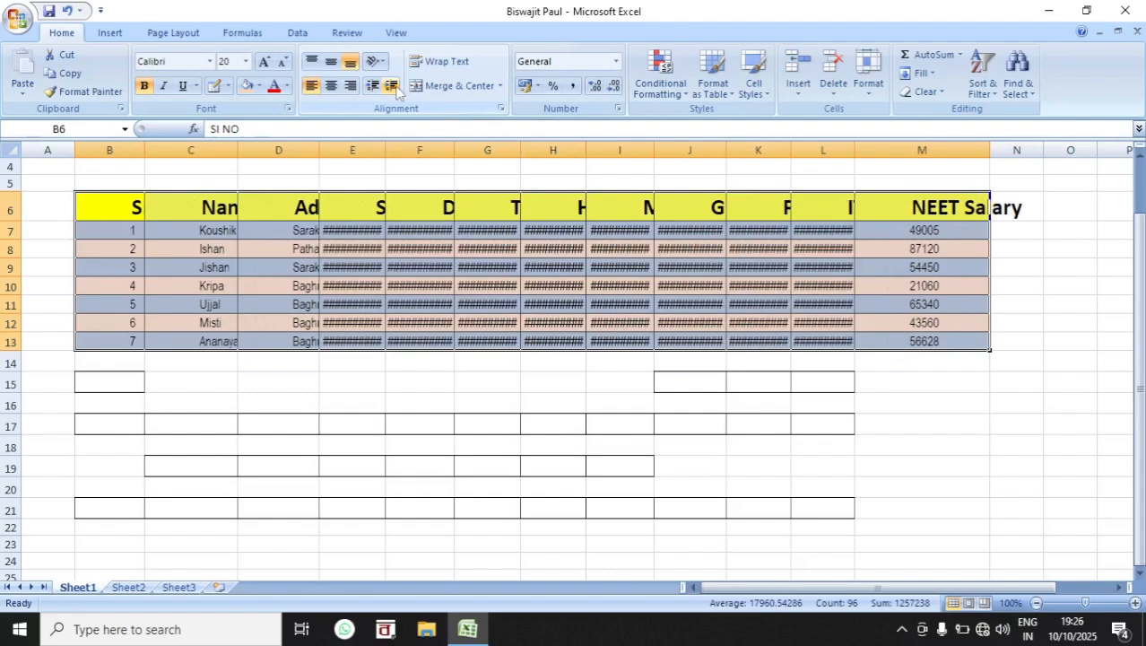
{"action": "left_click", "coordinate": [391, 87]}
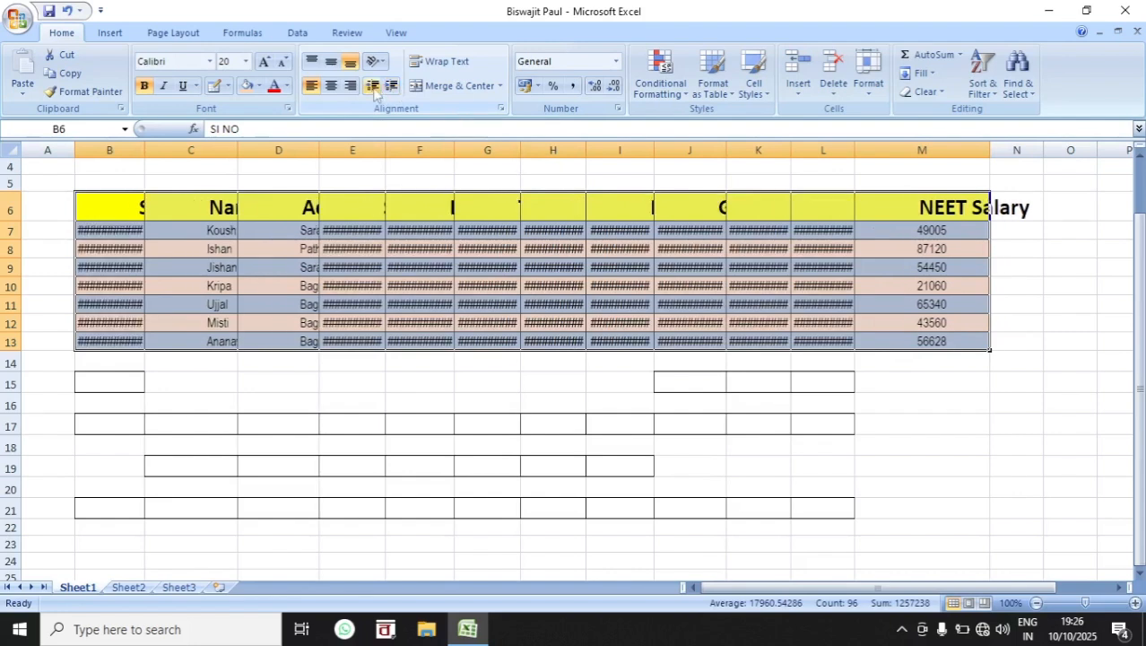
{"action": "left_click", "coordinate": [373, 87]}
{"action": "left_click", "coordinate": [372, 86]}
{"action": "left_click", "coordinate": [372, 86]}
{"action": "left_click", "coordinate": [372, 86]}
{"action": "left_click", "coordinate": [372, 87]}
{"action": "left_click", "coordinate": [372, 86]}
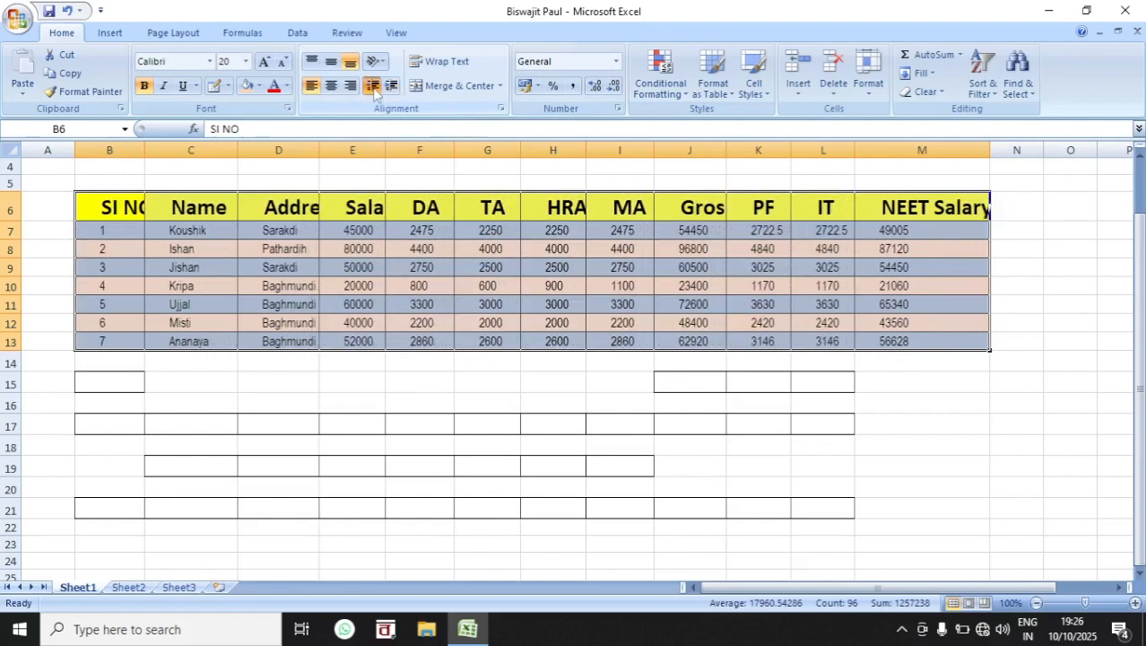
{"action": "left_click", "coordinate": [373, 86]}
{"action": "left_click", "coordinate": [373, 86]}
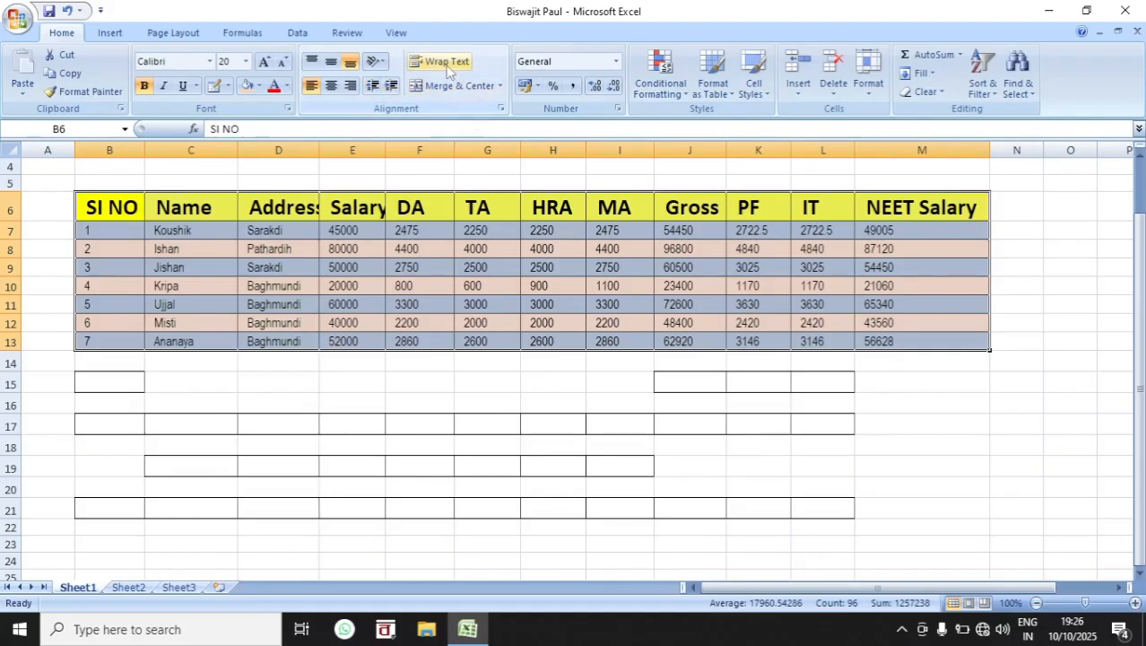
Step: Enter 455 in cell G15 below the table and enlarge its font size to 20
{"action": "left_click", "coordinate": [463, 399]}
{"action": "left_click", "coordinate": [461, 384]}
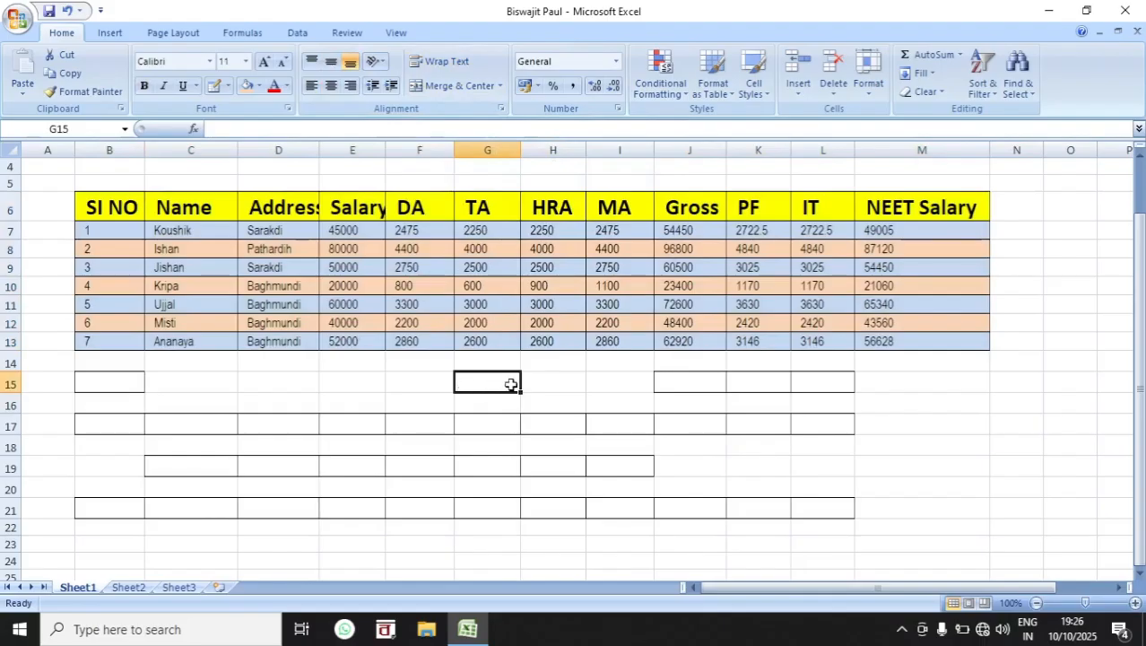
{"action": "type", "text": "455"}
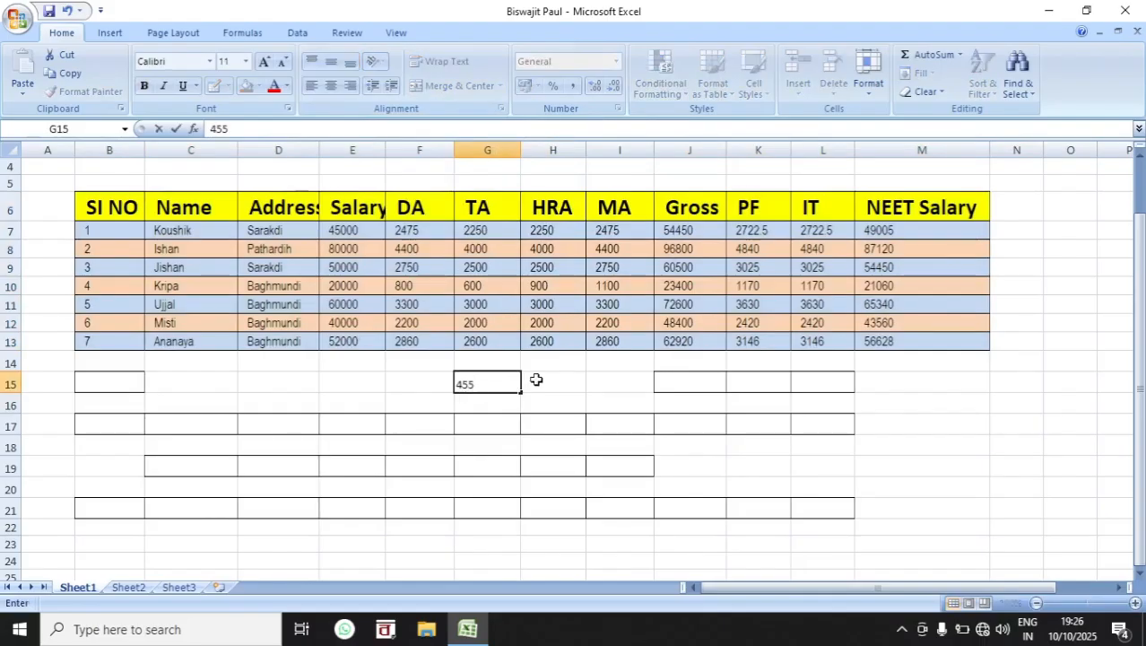
{"action": "left_click", "coordinate": [638, 425]}
{"action": "left_click", "coordinate": [506, 383]}
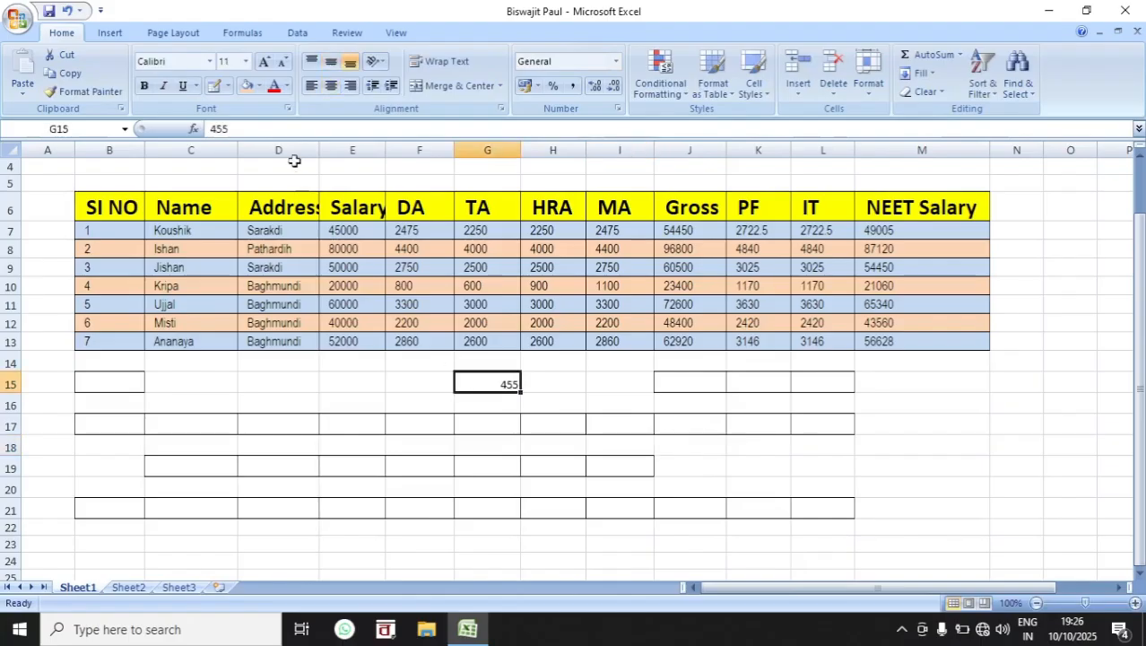
{"action": "left_click", "coordinate": [264, 61]}
{"action": "left_click", "coordinate": [263, 61]}
{"action": "left_click", "coordinate": [264, 61]}
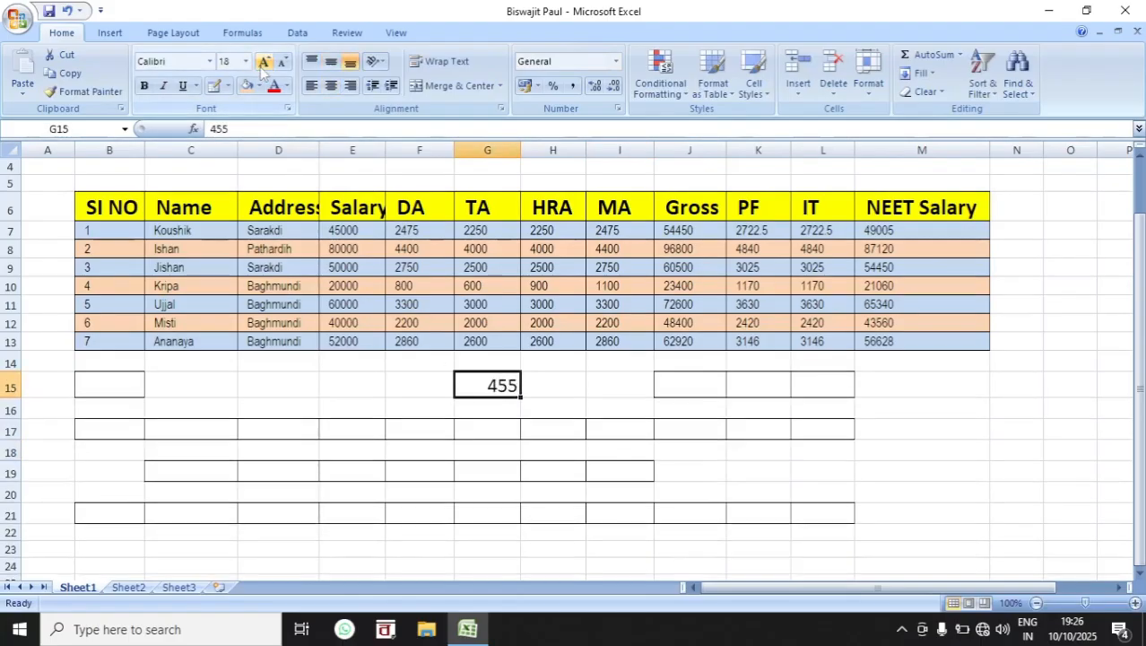
{"action": "left_click", "coordinate": [264, 61]}
{"action": "left_click", "coordinate": [263, 61]}
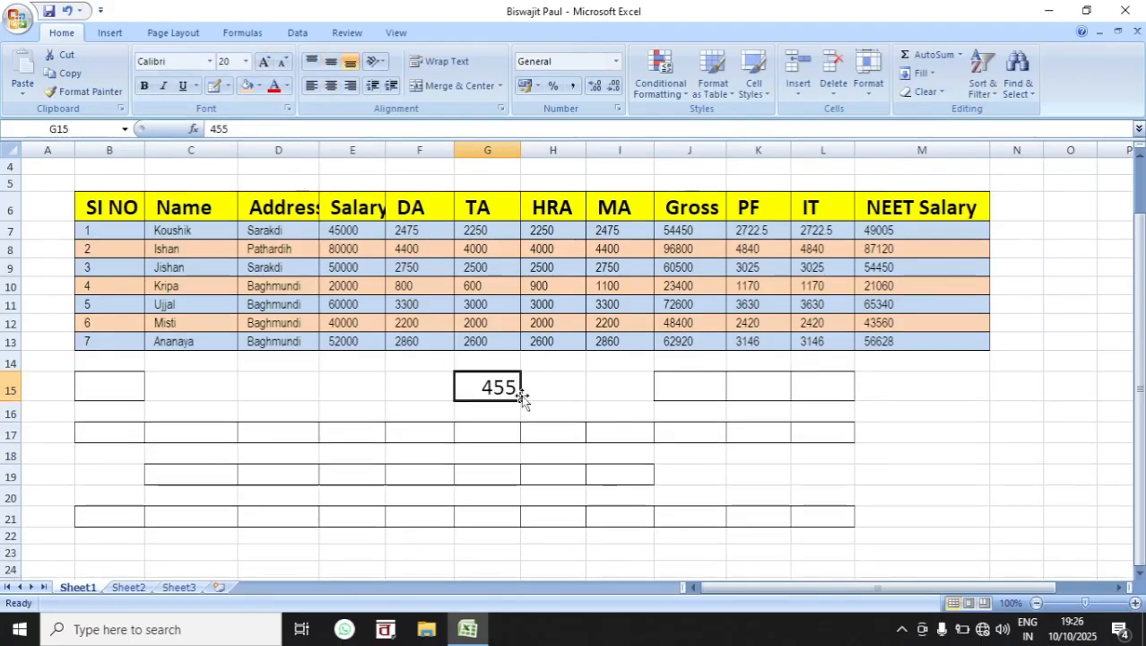
Step: Re-enter 455 in G15, and enter the same number in G16 and clear it again
{"action": "key", "text": "Delete"}
{"action": "type", "text": "455"}
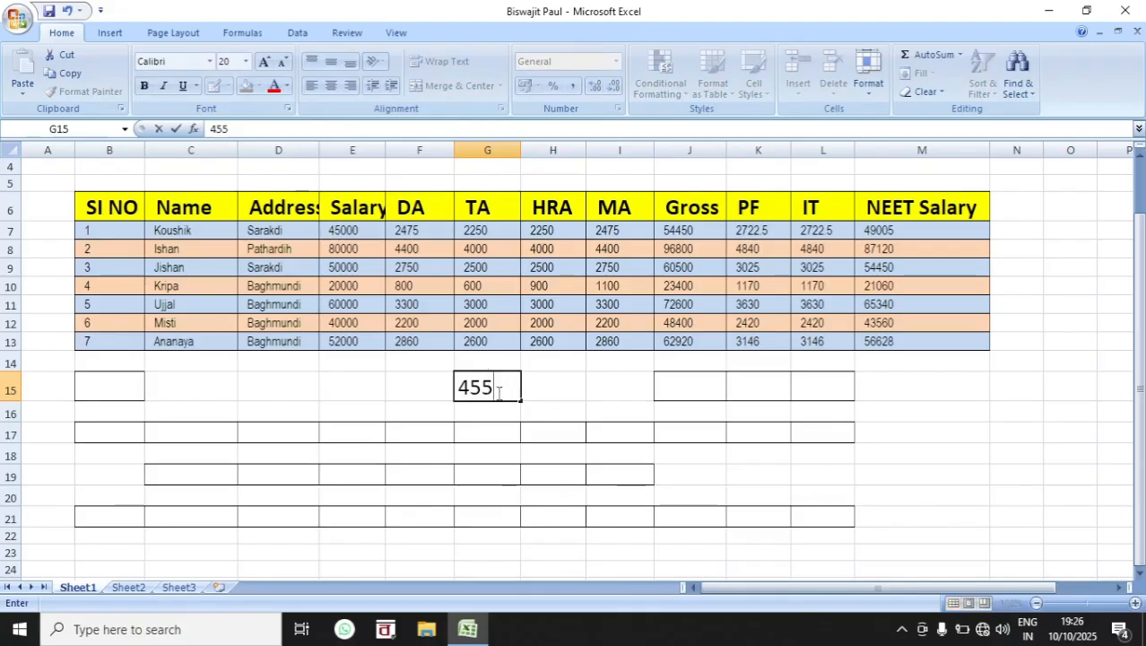
{"action": "key", "text": "Return"}
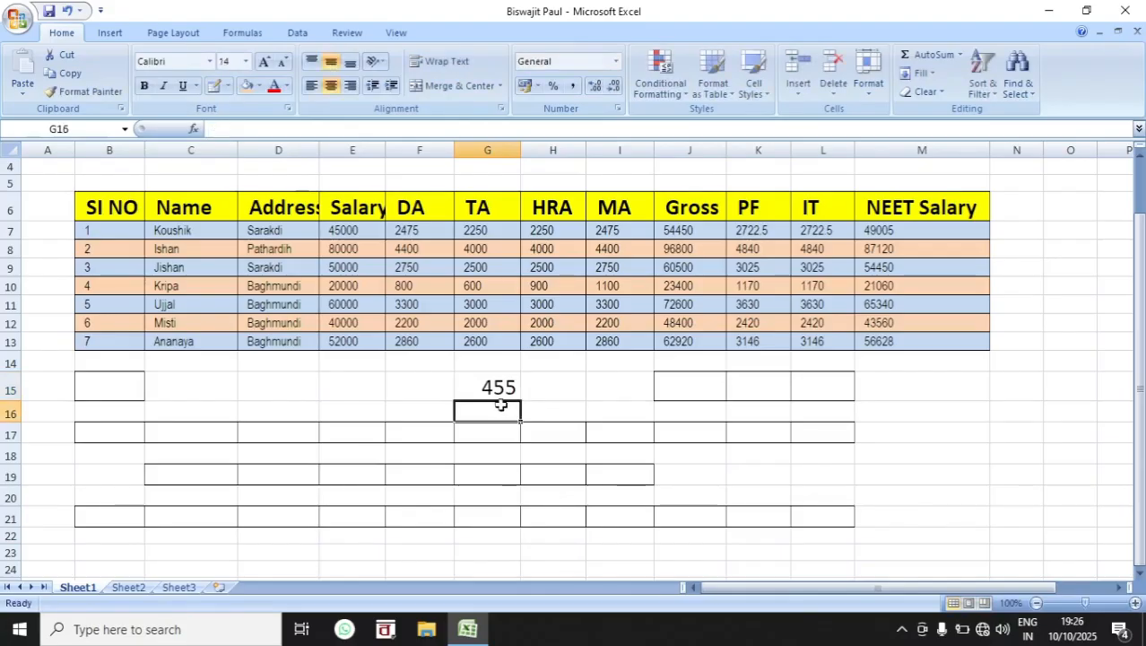
{"action": "type", "text": "455"}
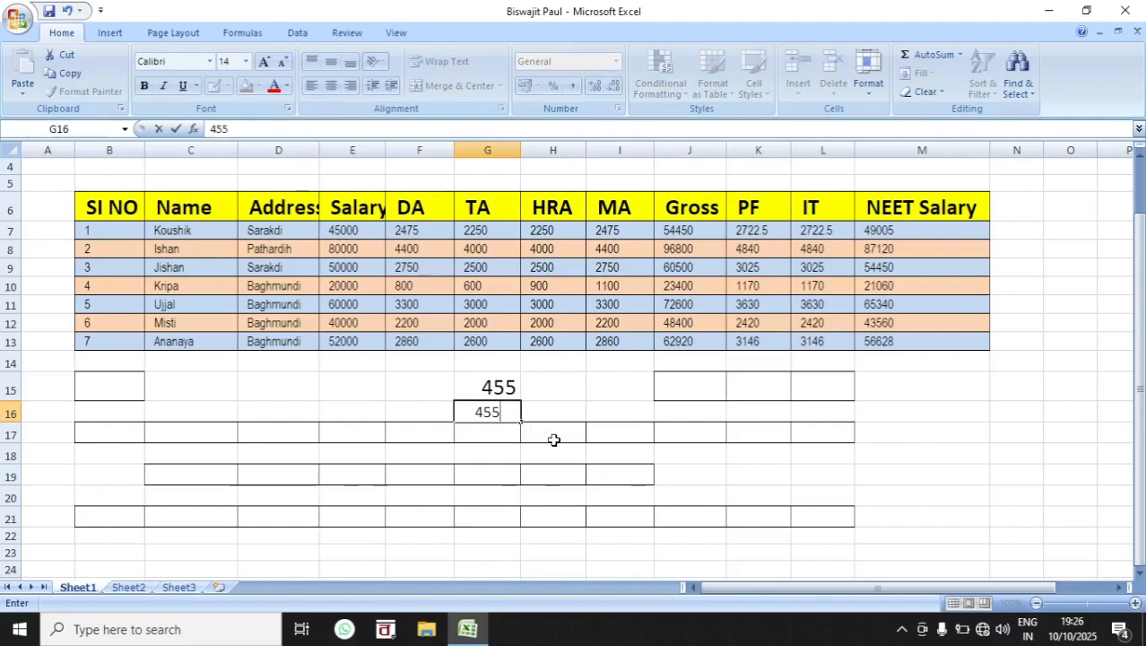
{"action": "left_click", "coordinate": [552, 436]}
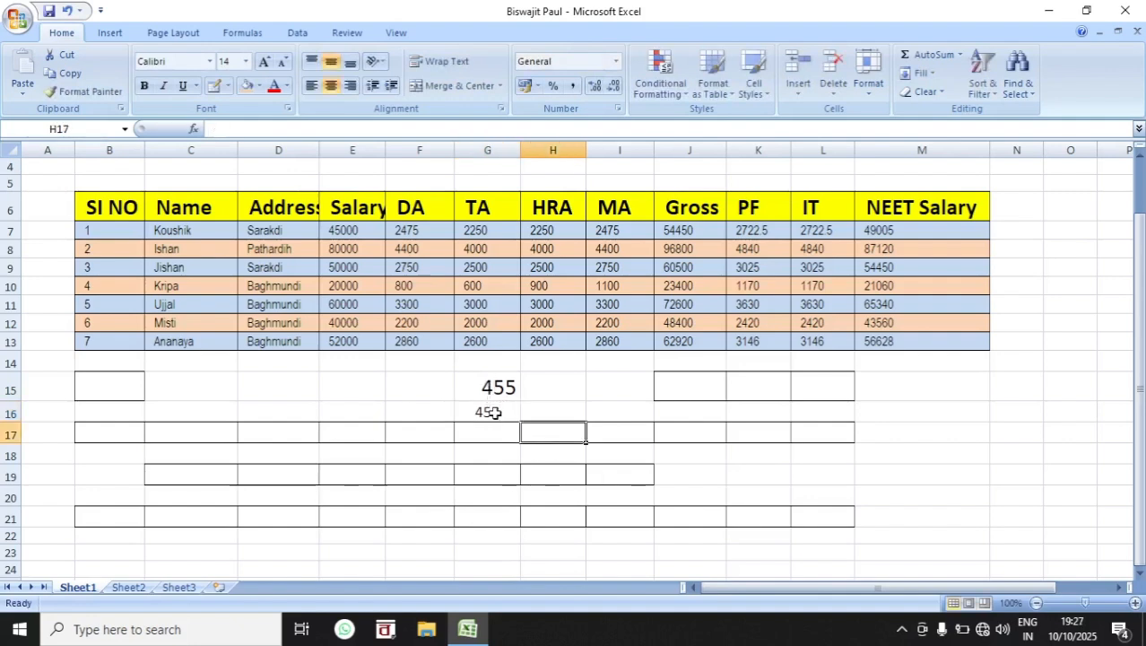
{"action": "left_click", "coordinate": [494, 412]}
{"action": "key", "text": "Delete"}
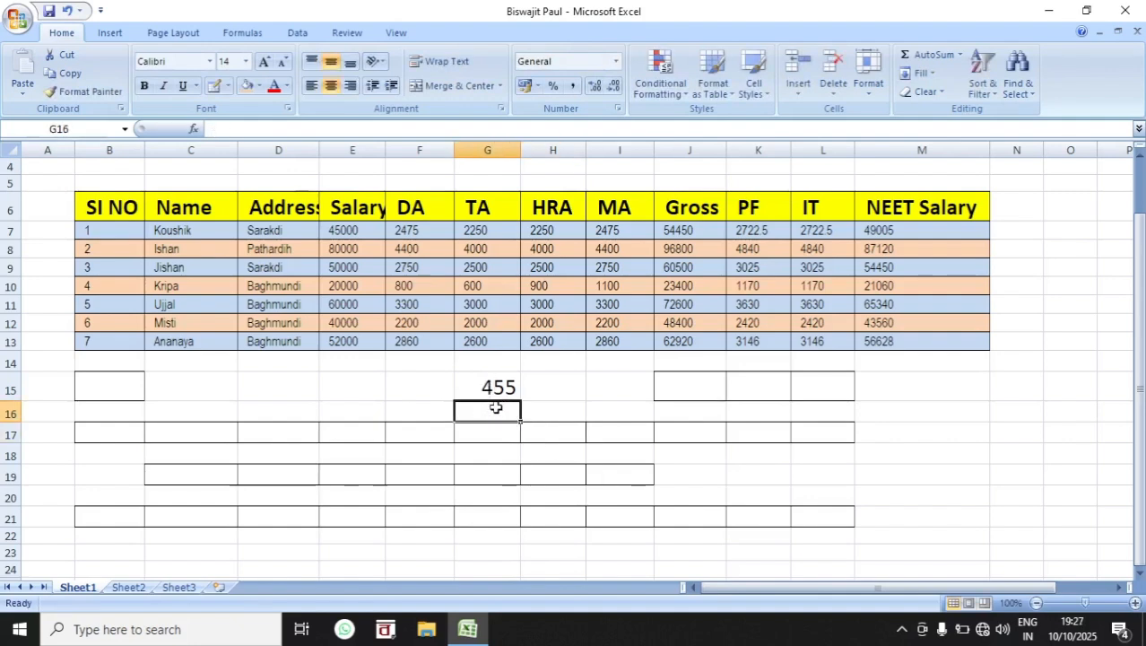
Step: Replace the content of G15 with a two-line entry: 45578445 on the first line and 45458754 on the second
{"action": "left_click", "coordinate": [497, 387]}
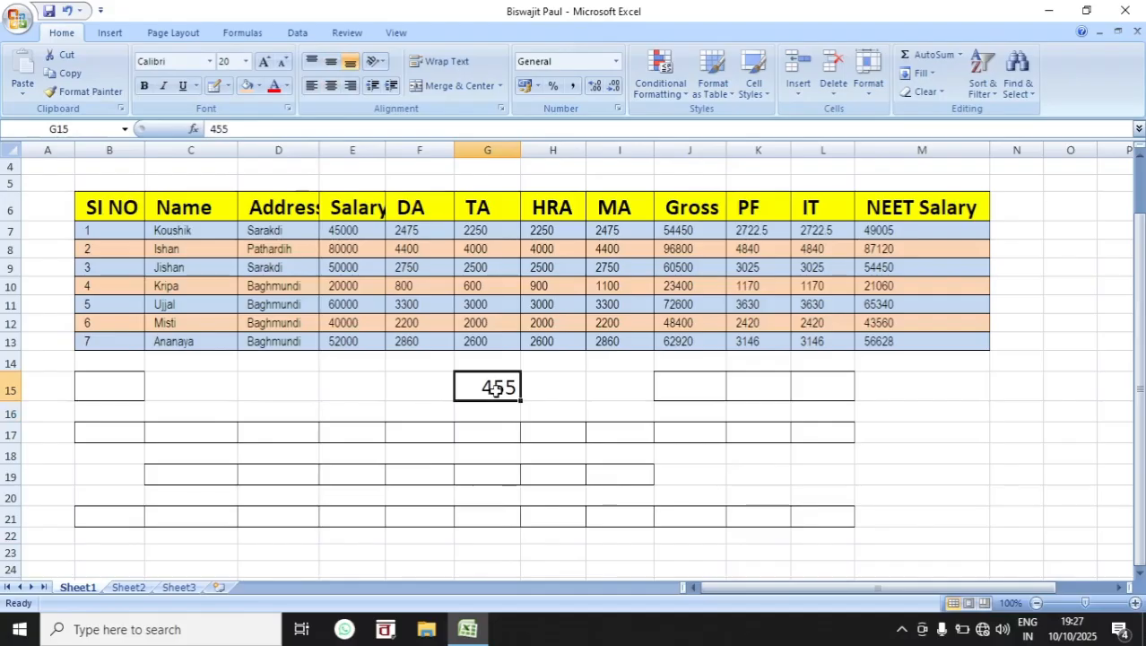
{"action": "type", "text": "455"}
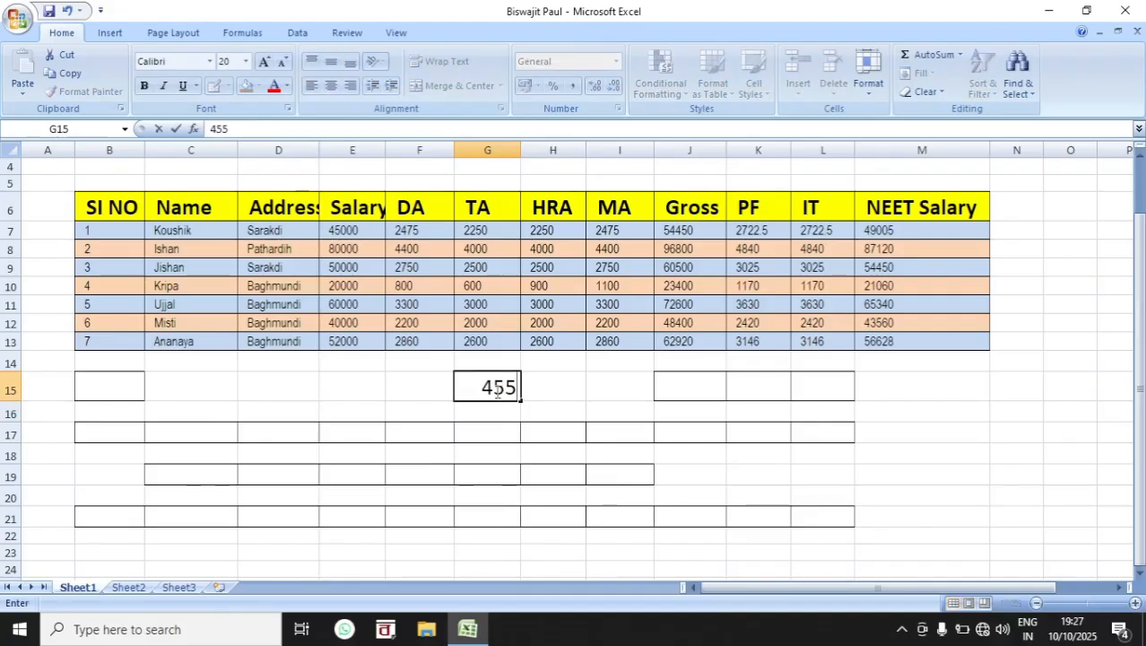
{"action": "type", "text": "78"}
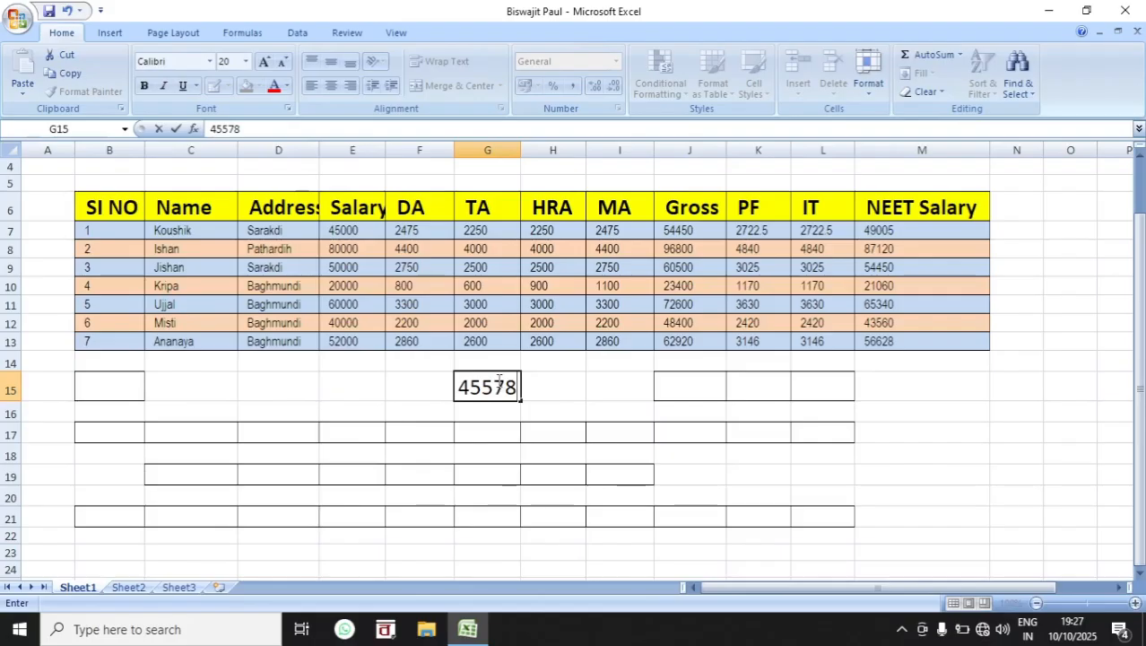
{"action": "type", "text": "445"}
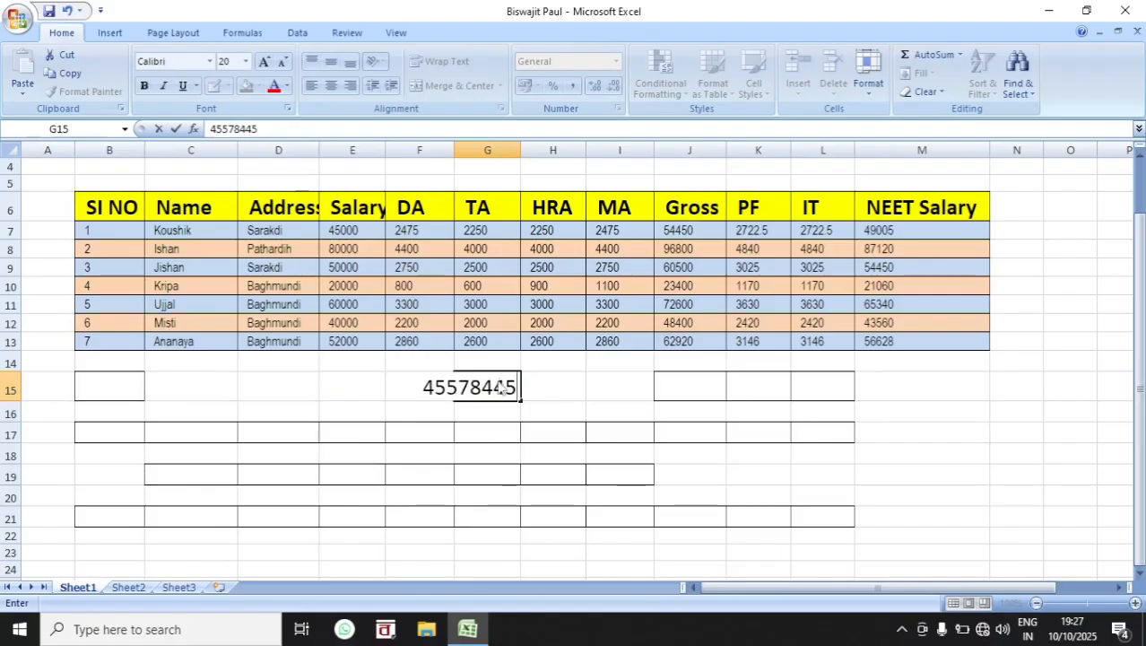
{"action": "key", "text": "alt+Return"}
{"action": "type", "text": "45458754"}
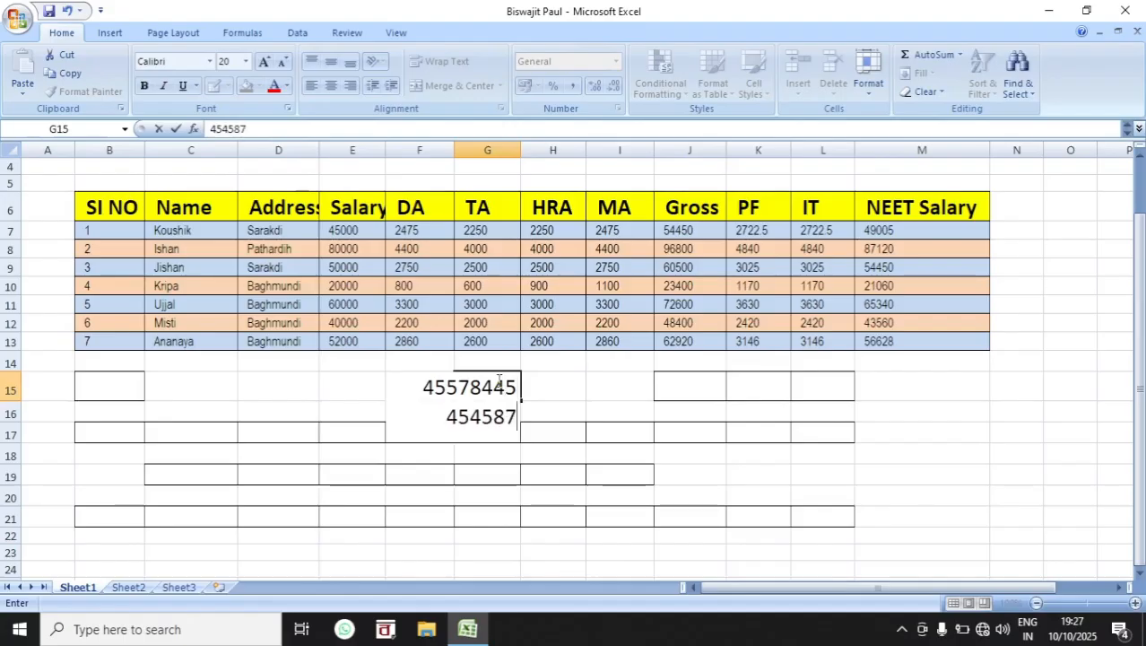
{"action": "left_click", "coordinate": [571, 438]}
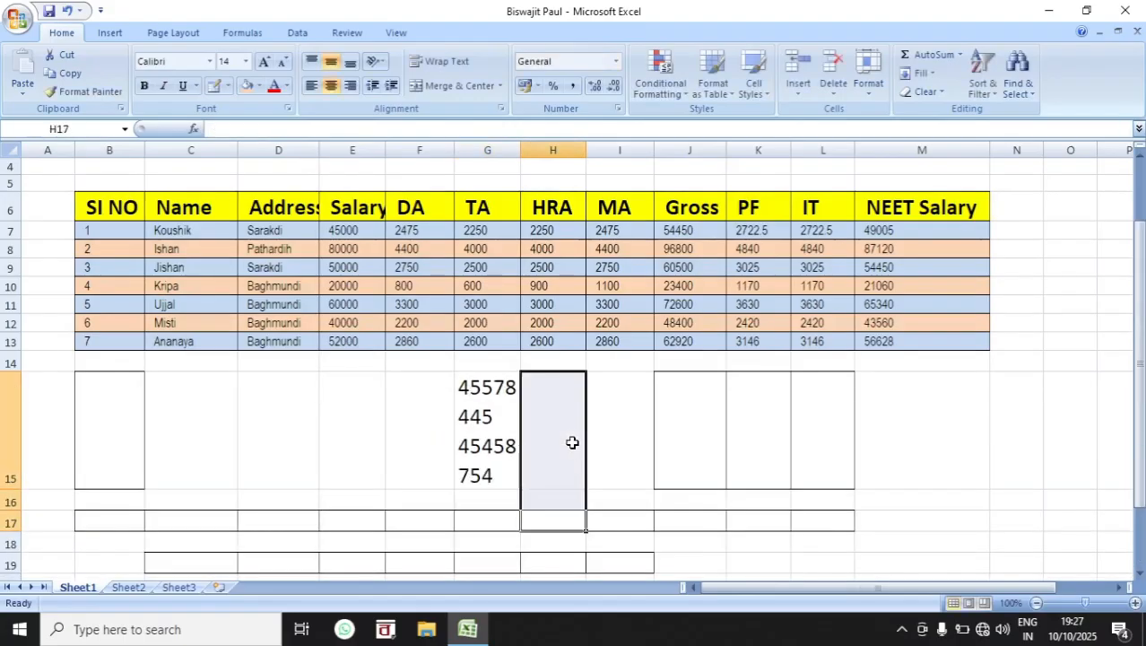
{"action": "left_click_drag", "start_coordinate": [516, 164], "coordinate": [555, 162]}
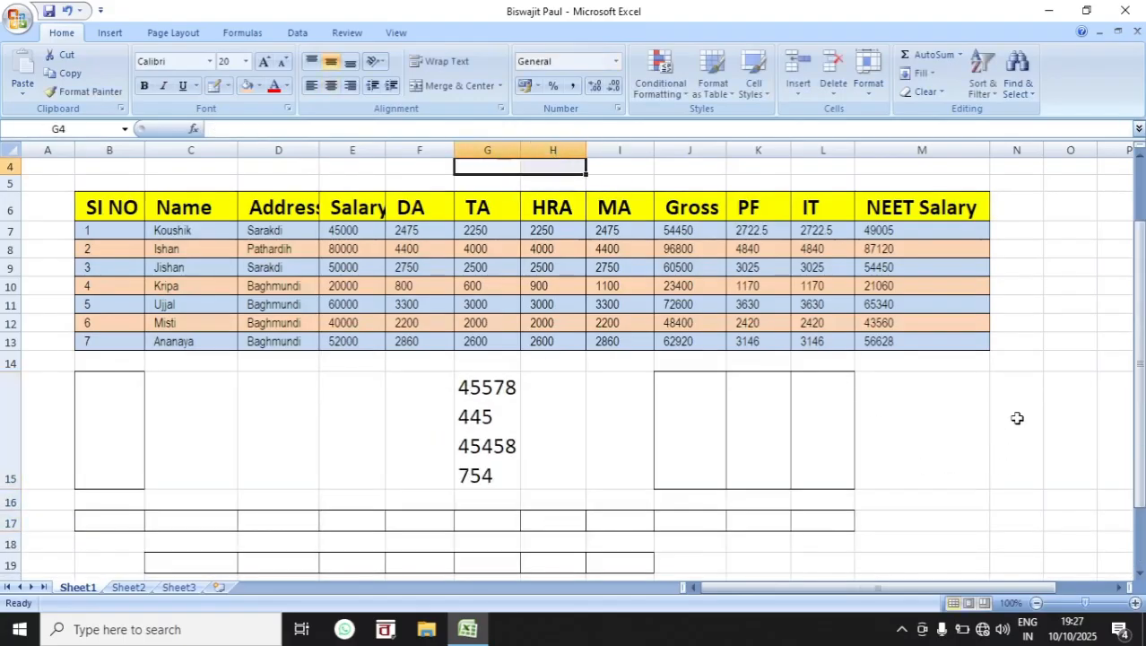
Step: Enter 8787, 4587878 and 4485478 on three separate lines within cell M15
{"action": "left_click", "coordinate": [943, 420]}
{"action": "type", "text": "8787"}
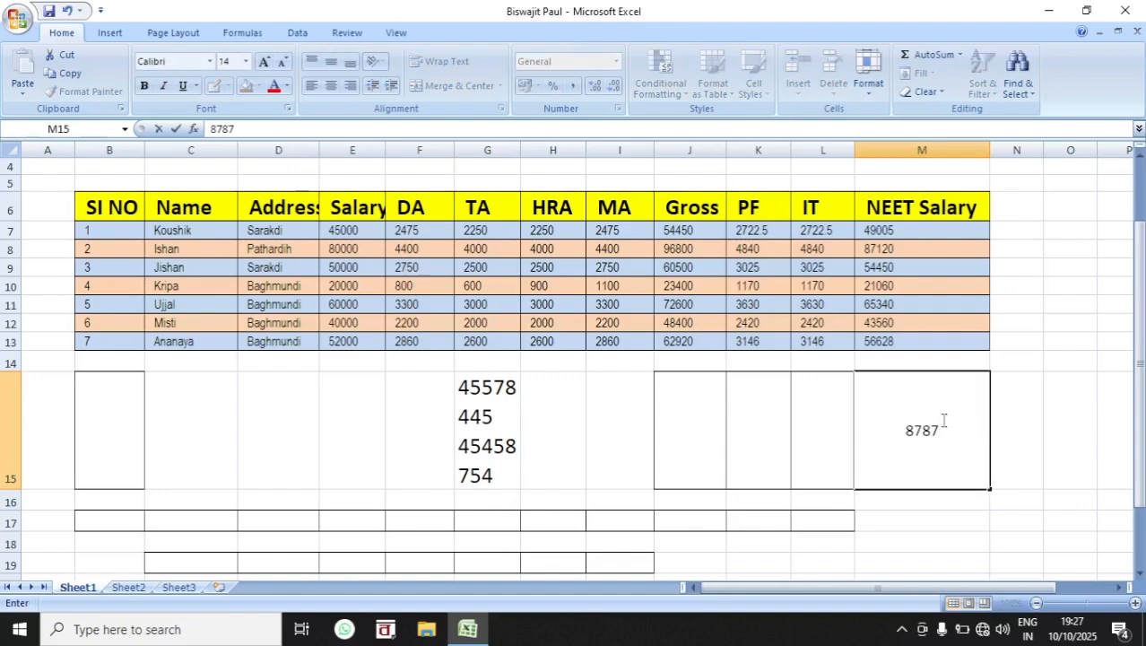
{"action": "key", "text": "alt+Return"}
{"action": "type", "text": "4587878"}
{"action": "key", "text": "alt+Return"}
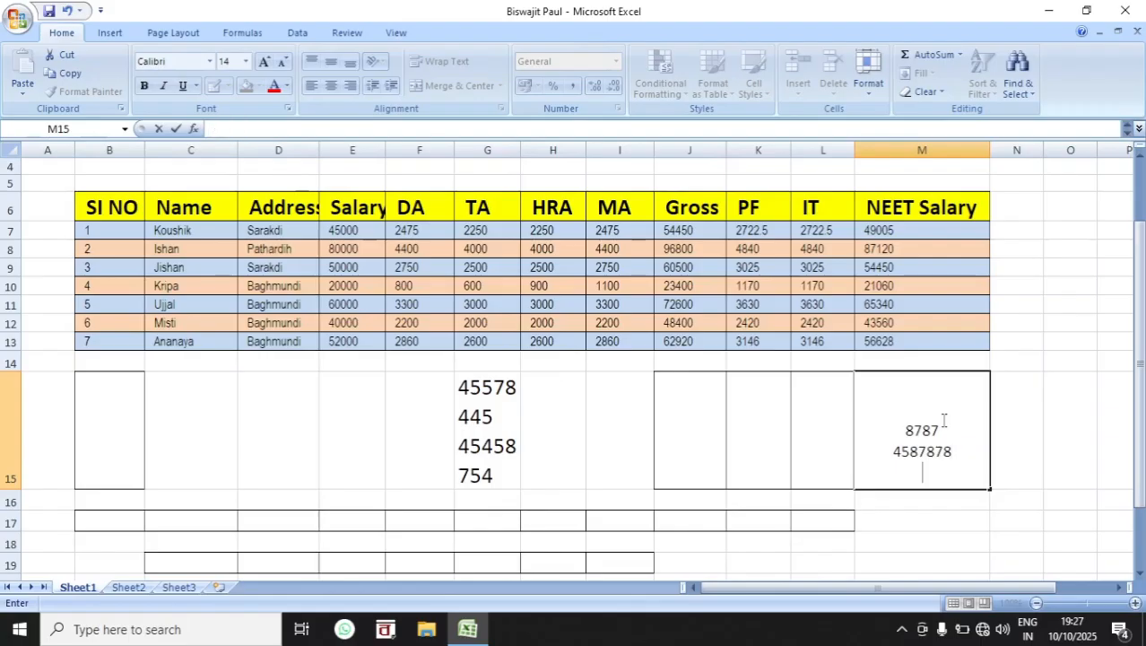
{"action": "type", "text": "4485478"}
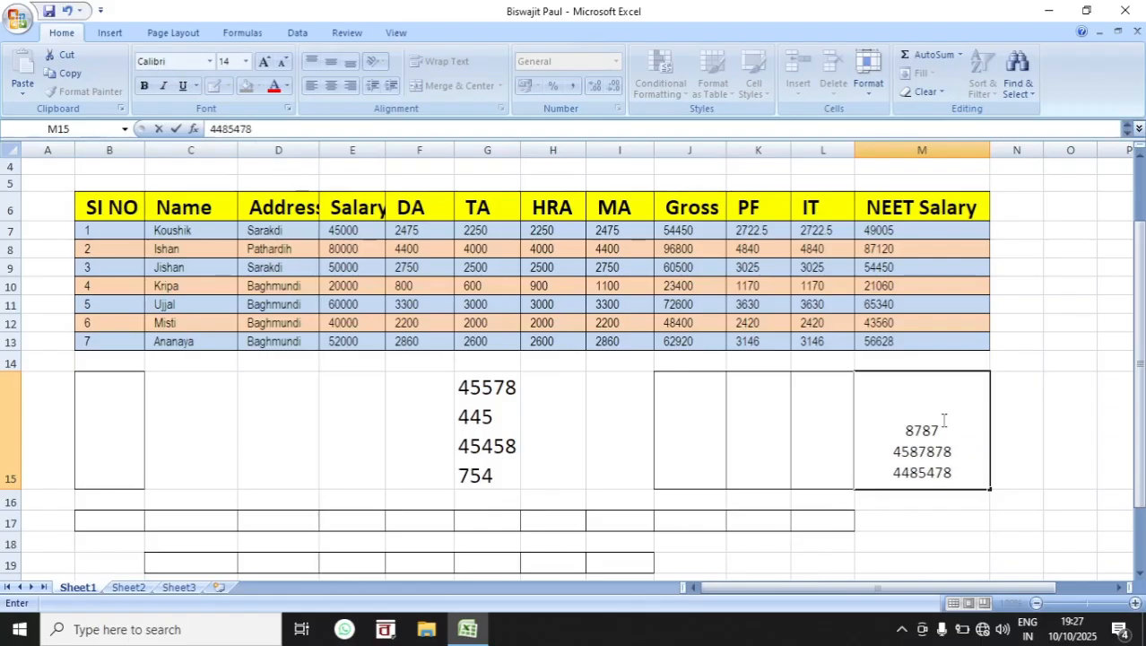
{"action": "left_click", "coordinate": [1024, 434]}
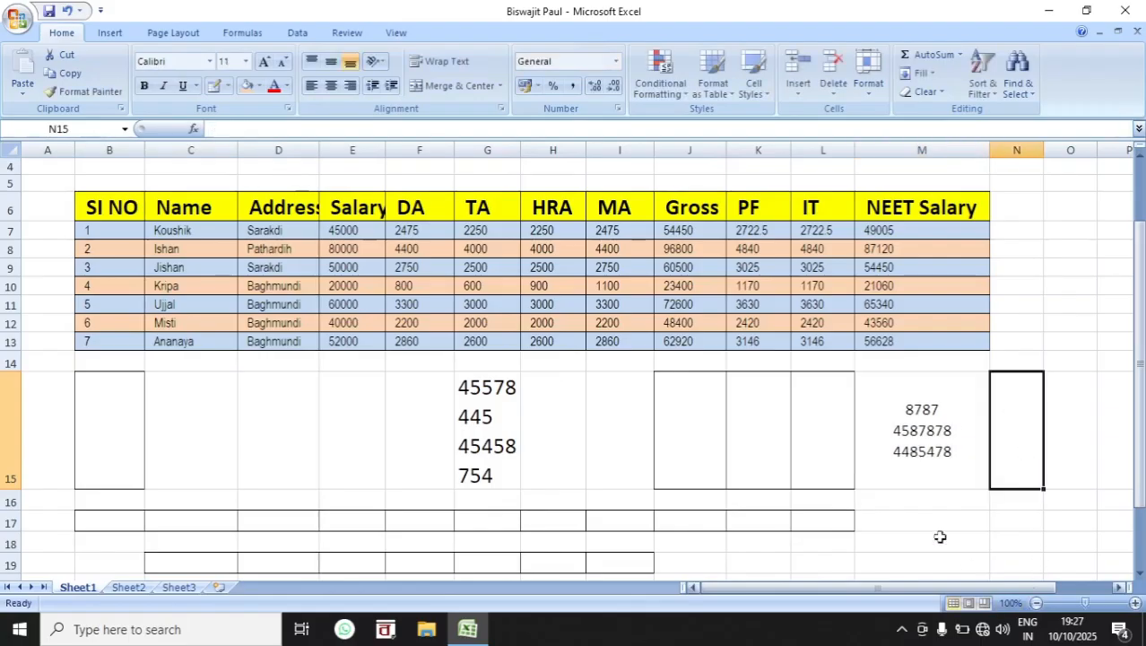
{"action": "left_click", "coordinate": [948, 391]}
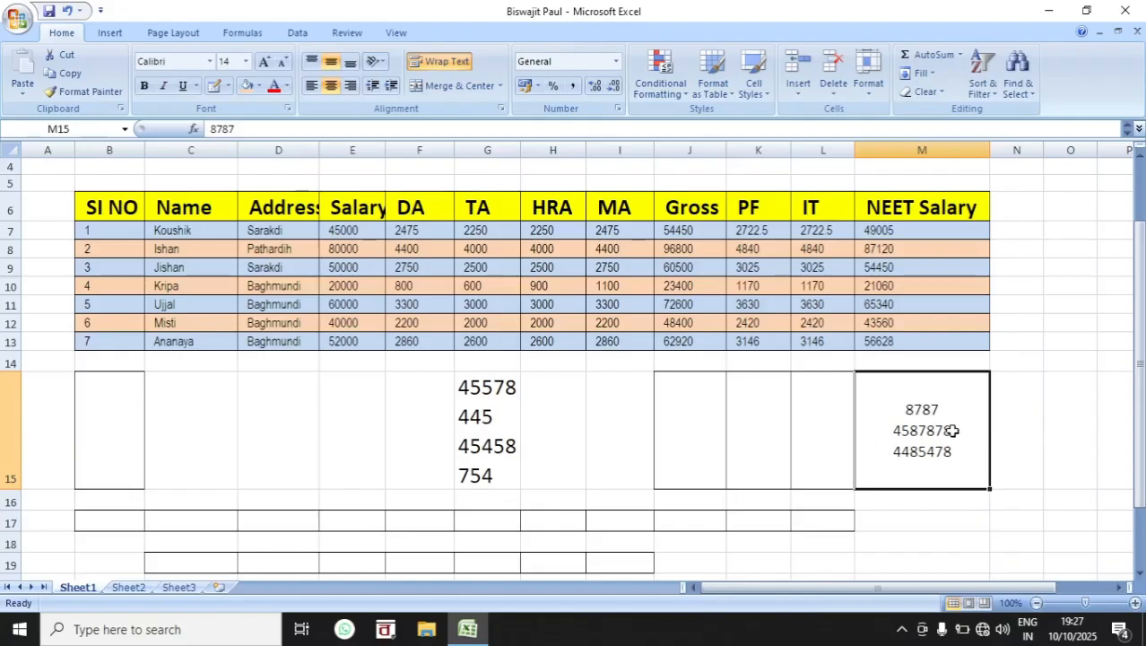
Step: Merge and center the empty range C24:K28 and apply All Borders to it
{"action": "scroll", "coordinate": [668, 450], "scroll_direction": "down", "scroll_amount": 6}
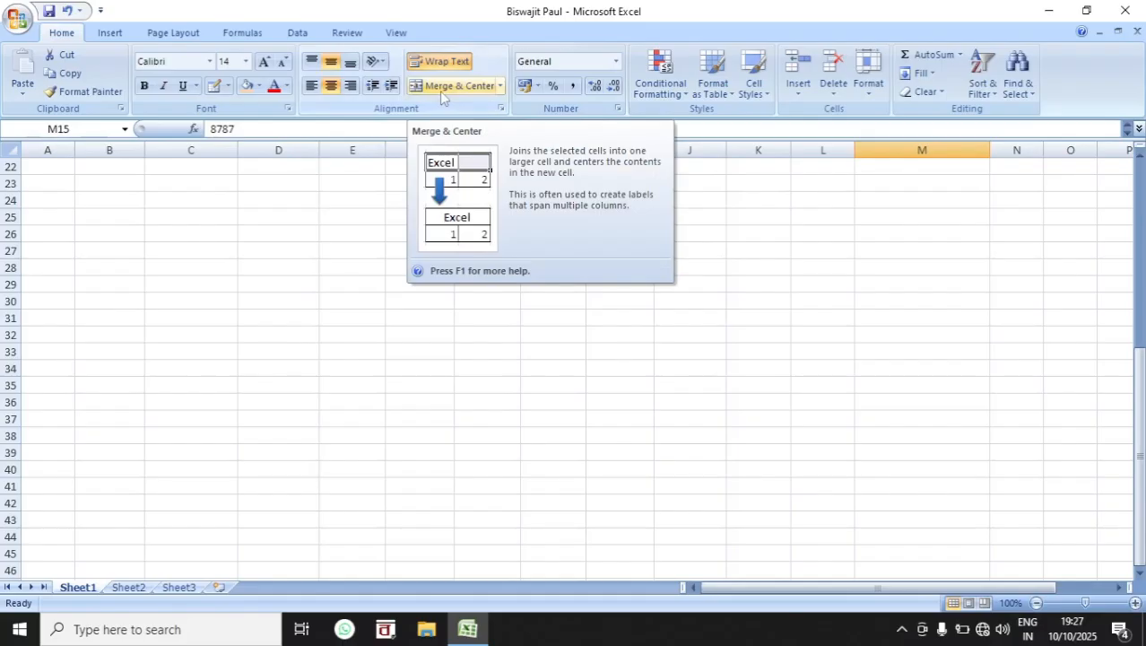
{"action": "left_click_drag", "start_coordinate": [223, 204], "coordinate": [762, 276]}
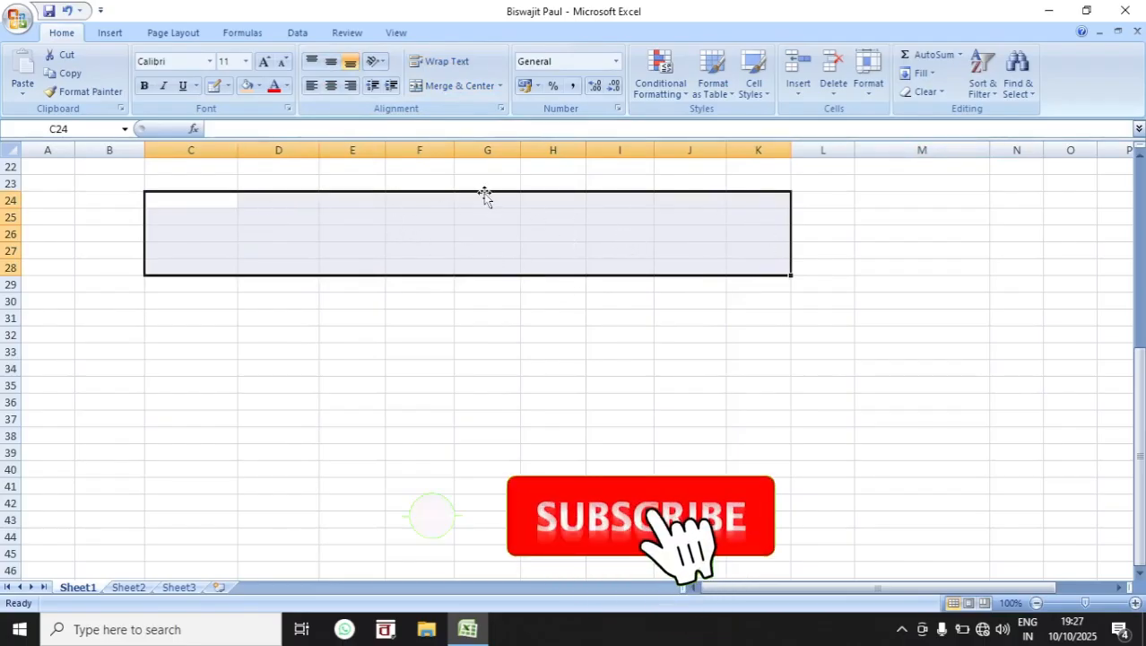
{"action": "left_click", "coordinate": [439, 87]}
{"action": "left_click", "coordinate": [457, 367]}
{"action": "left_click", "coordinate": [411, 255]}
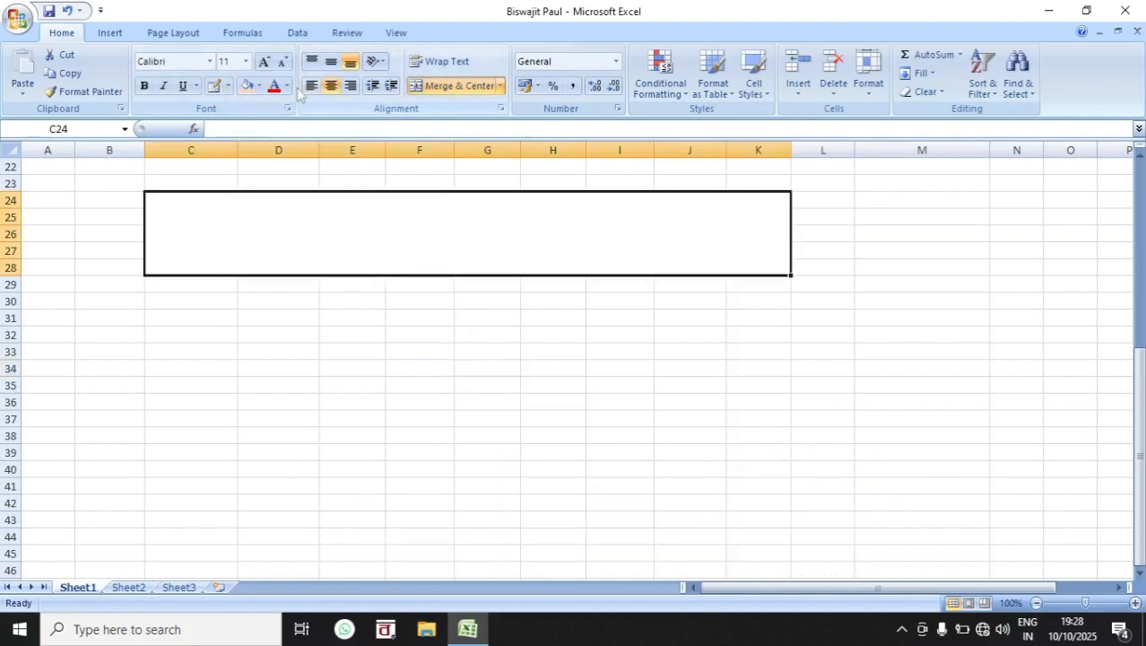
{"action": "left_click", "coordinate": [229, 86]}
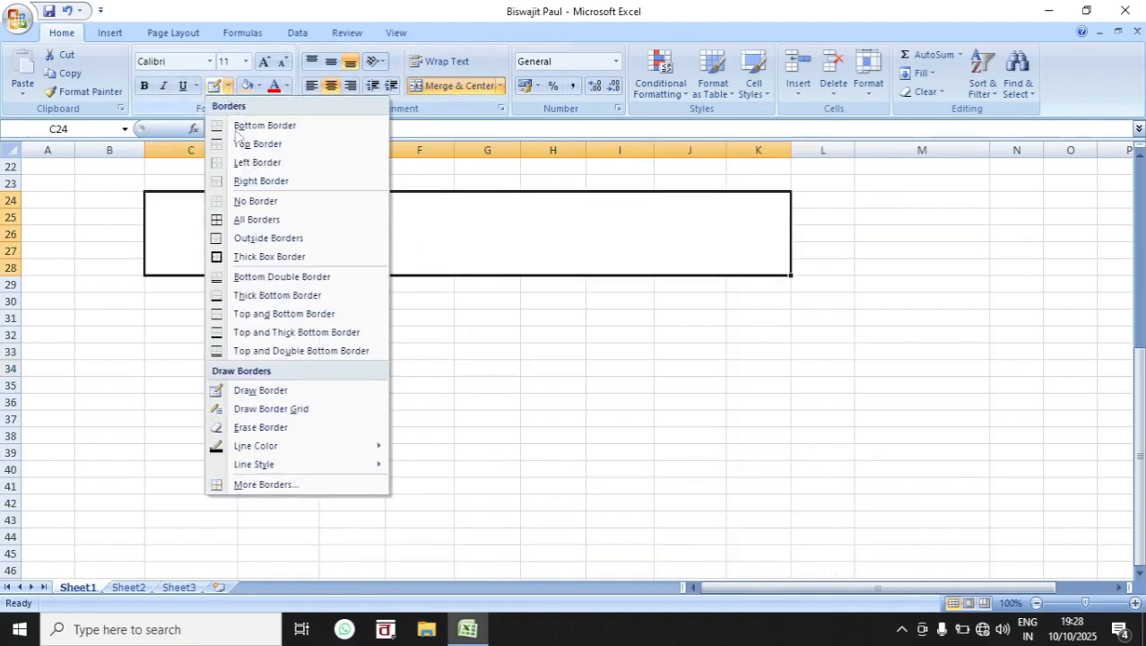
{"action": "left_click", "coordinate": [260, 220]}
{"action": "left_click", "coordinate": [430, 343]}
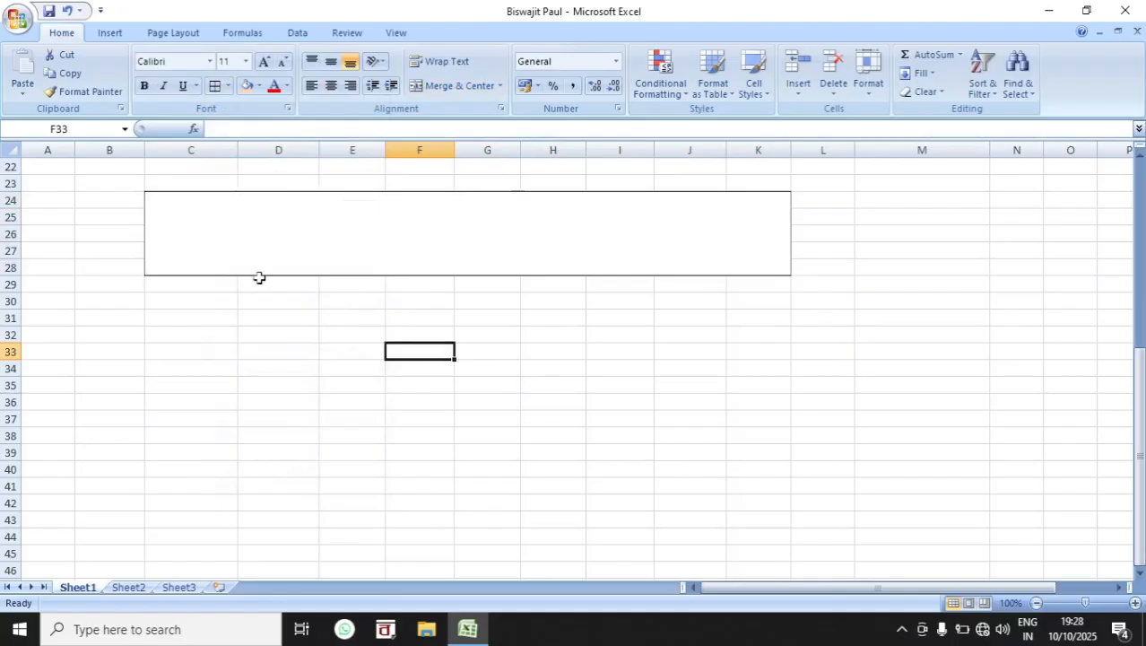
Step: Unmerge the bordered block C24:K28, and merge and center it again
{"action": "left_click", "coordinate": [351, 235]}
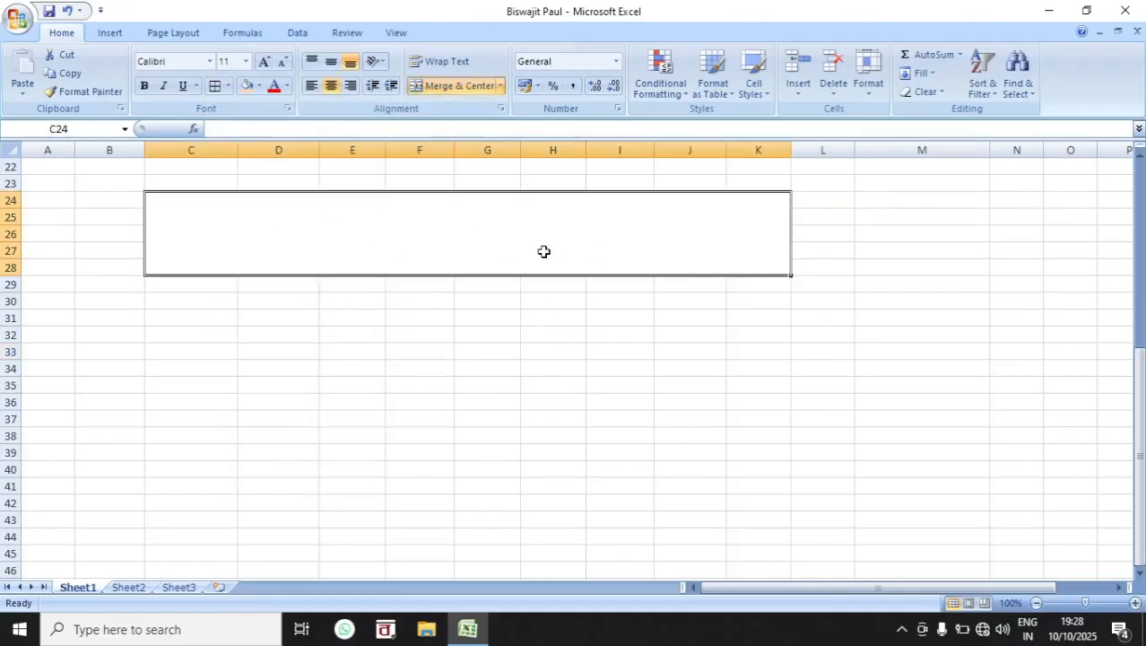
{"action": "left_click", "coordinate": [468, 86]}
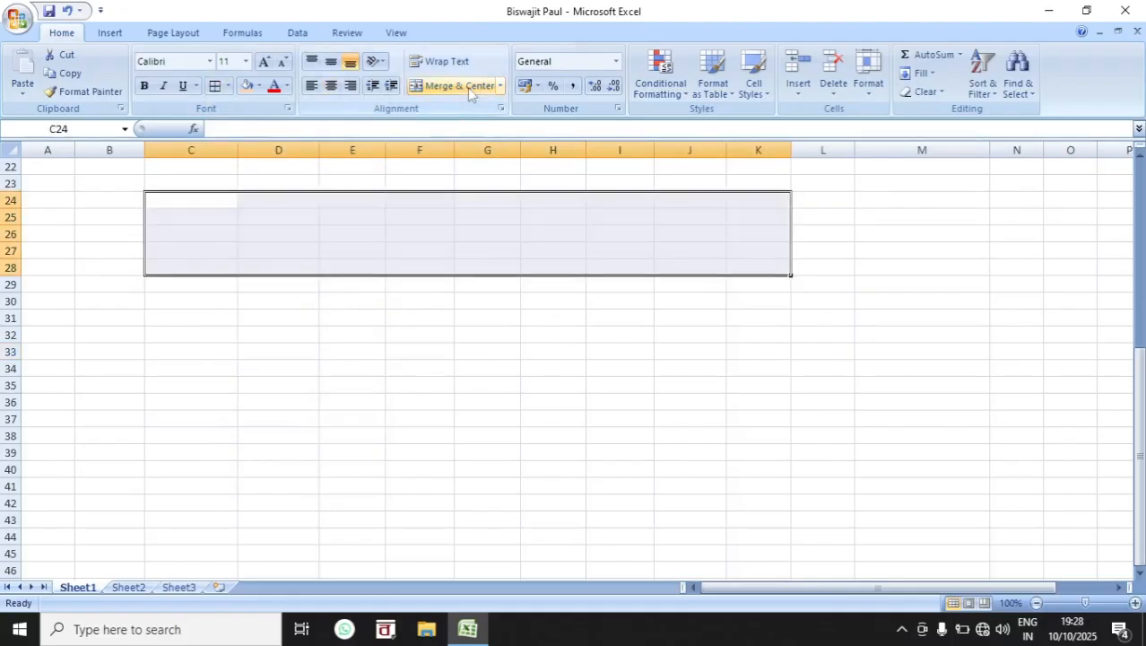
{"action": "left_click", "coordinate": [524, 456]}
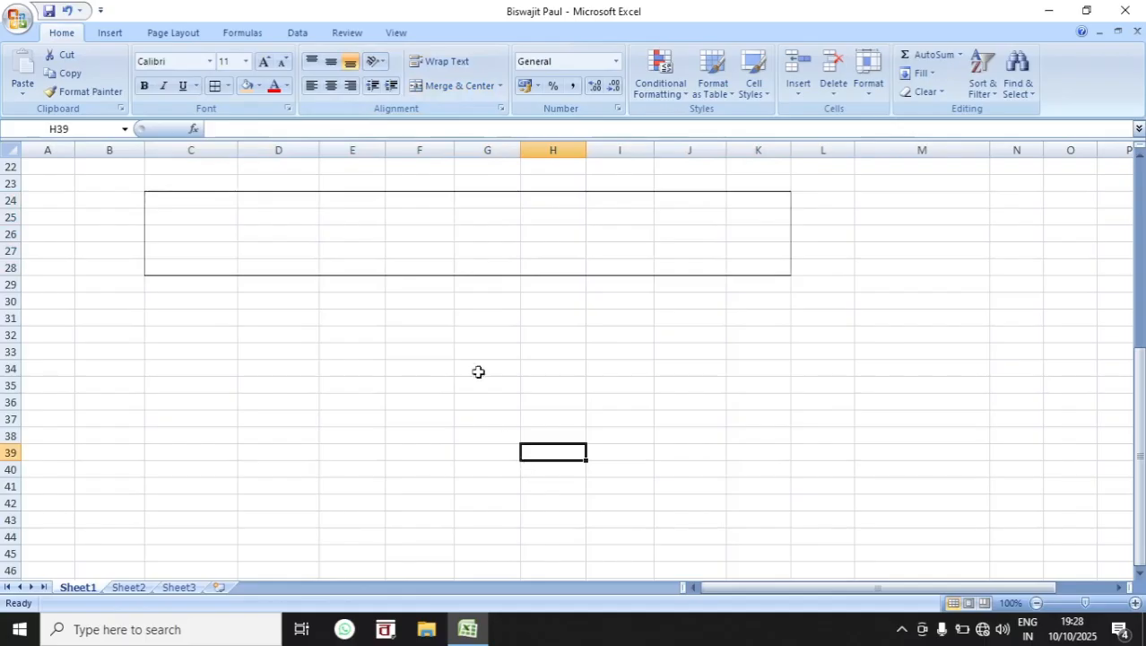
{"action": "mouse_move", "coordinate": [182, 199]}
{"action": "left_mouse_down"}
{"action": "mouse_move", "coordinate": [644, 271]}
{"action": "mouse_move", "coordinate": [751, 264]}
{"action": "left_mouse_up"}
{"action": "left_click", "coordinate": [459, 85]}
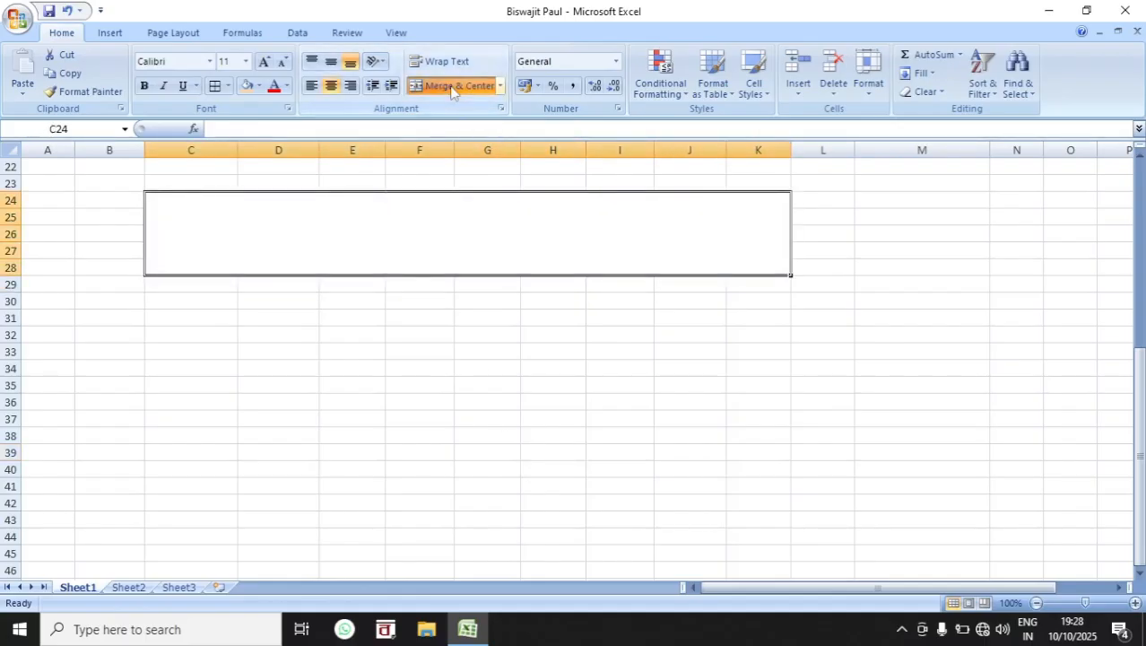
Step: Merge and center the ranges F32:J39 and C32:D42 into two separate blocks
{"action": "left_click_drag", "start_coordinate": [436, 331], "coordinate": [660, 448]}
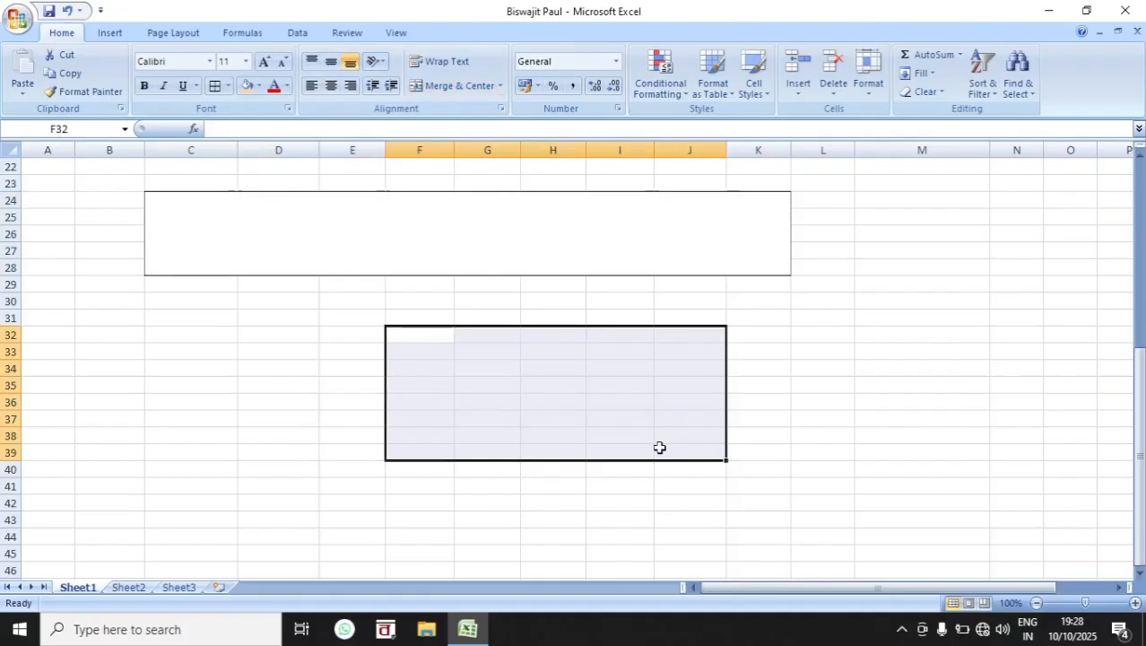
{"action": "left_click", "coordinate": [458, 86]}
{"action": "left_click_drag", "start_coordinate": [186, 337], "coordinate": [313, 507]}
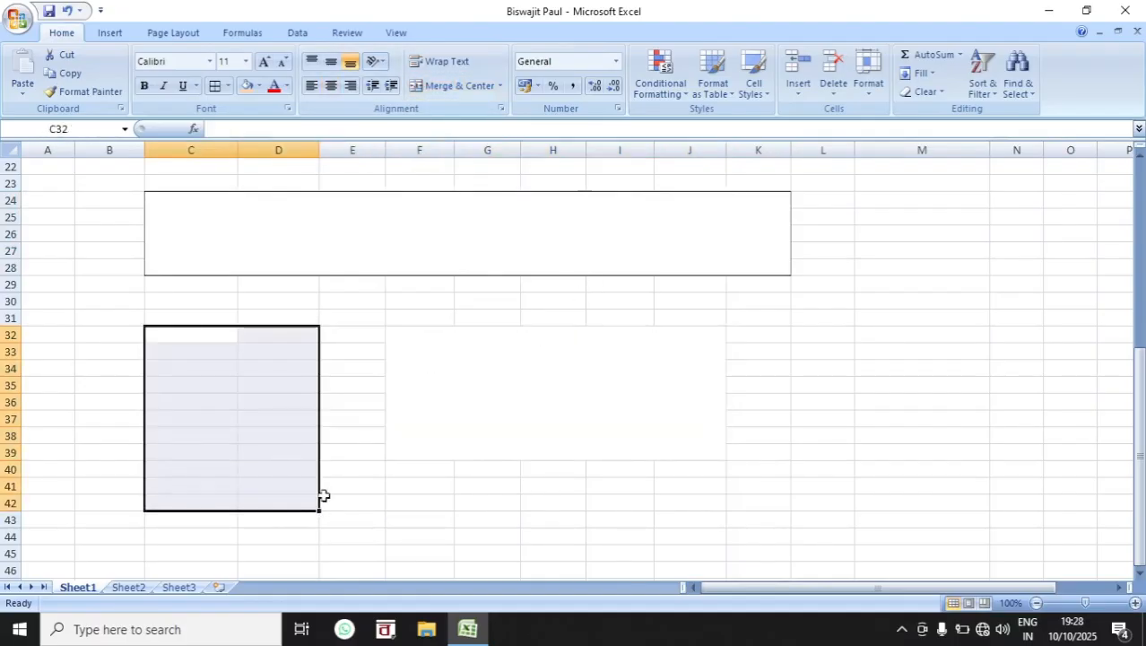
{"action": "left_click", "coordinate": [448, 85]}
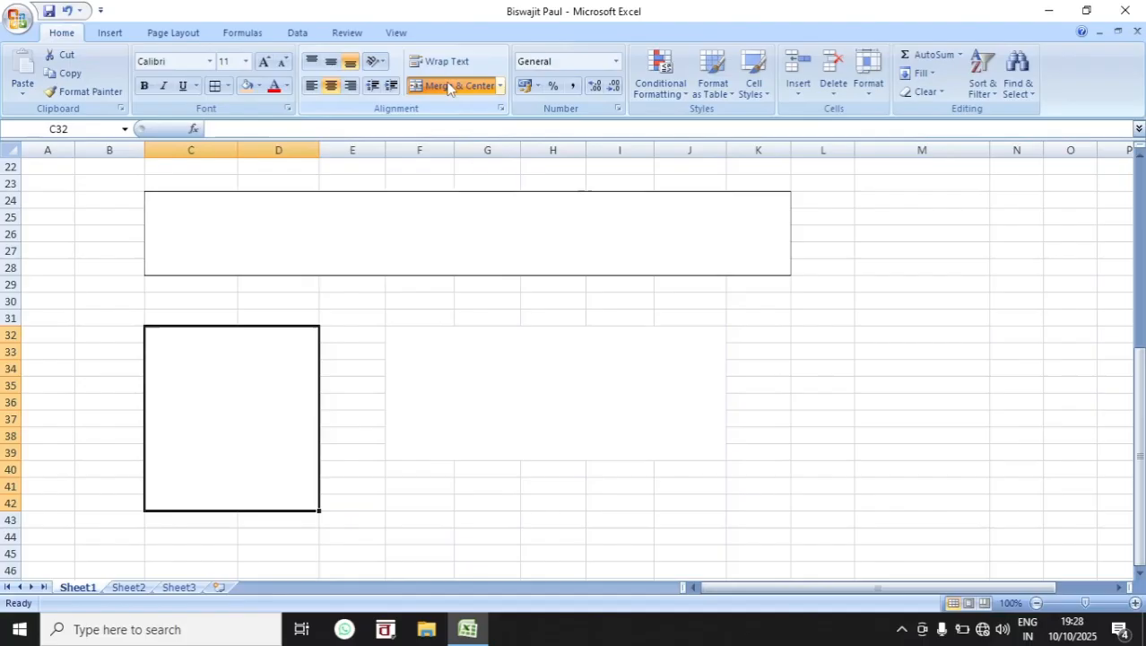
{"action": "left_click", "coordinate": [812, 319]}
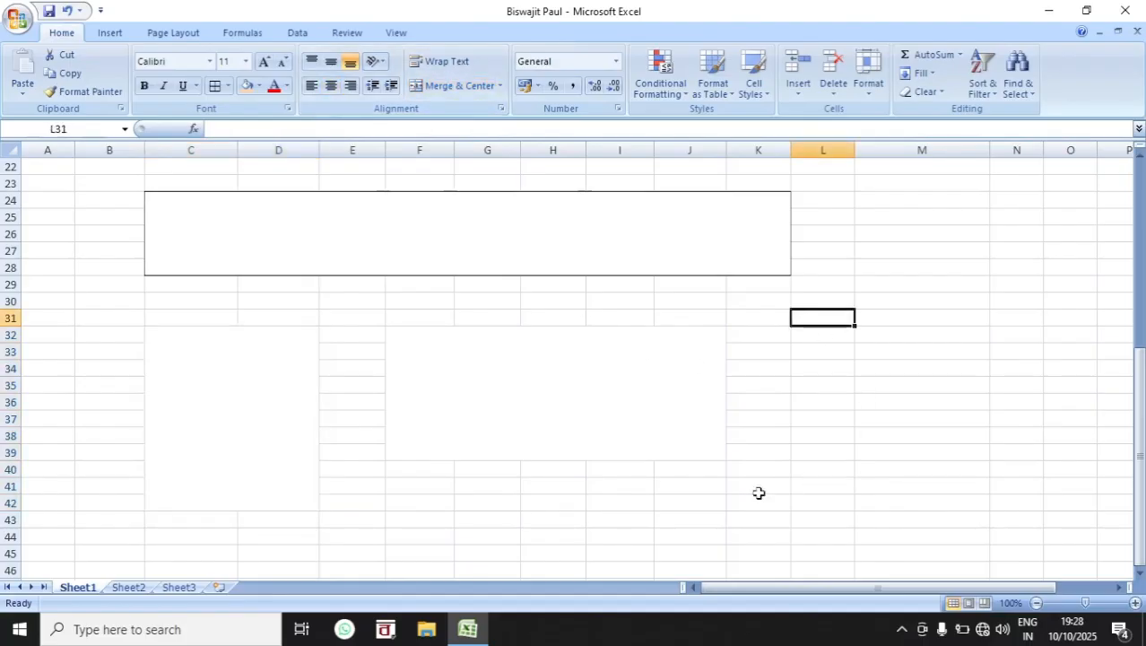
{"action": "left_click", "coordinate": [588, 233]}
{"action": "left_click", "coordinate": [616, 61]}
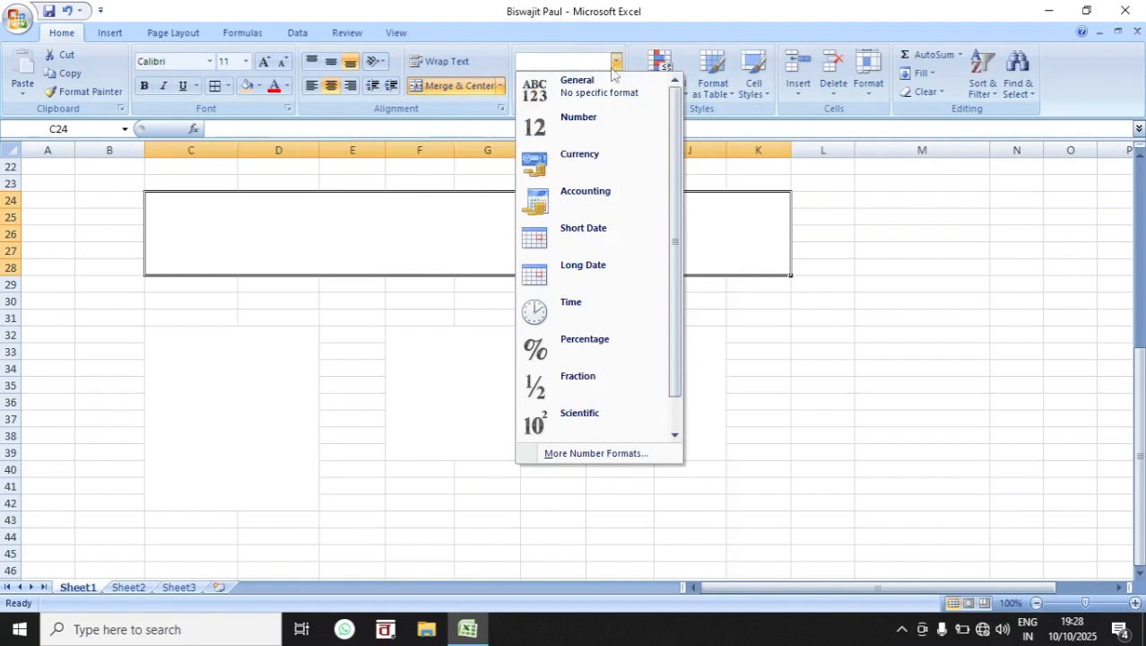
{"action": "left_click", "coordinate": [612, 61]}
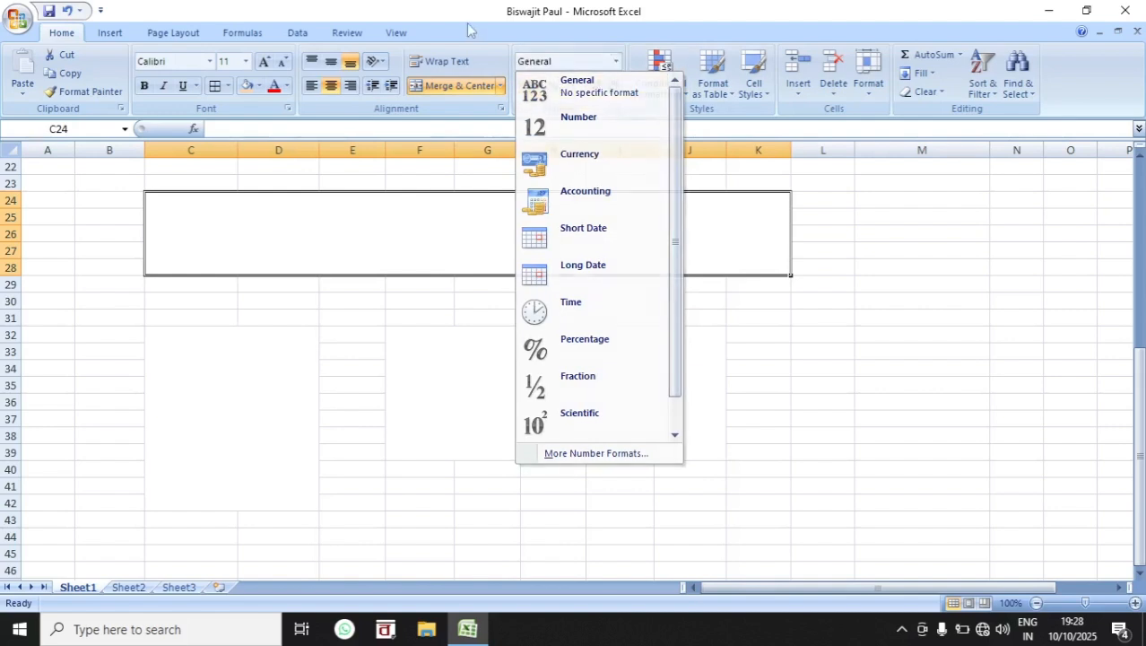
{"action": "left_click", "coordinate": [612, 61]}
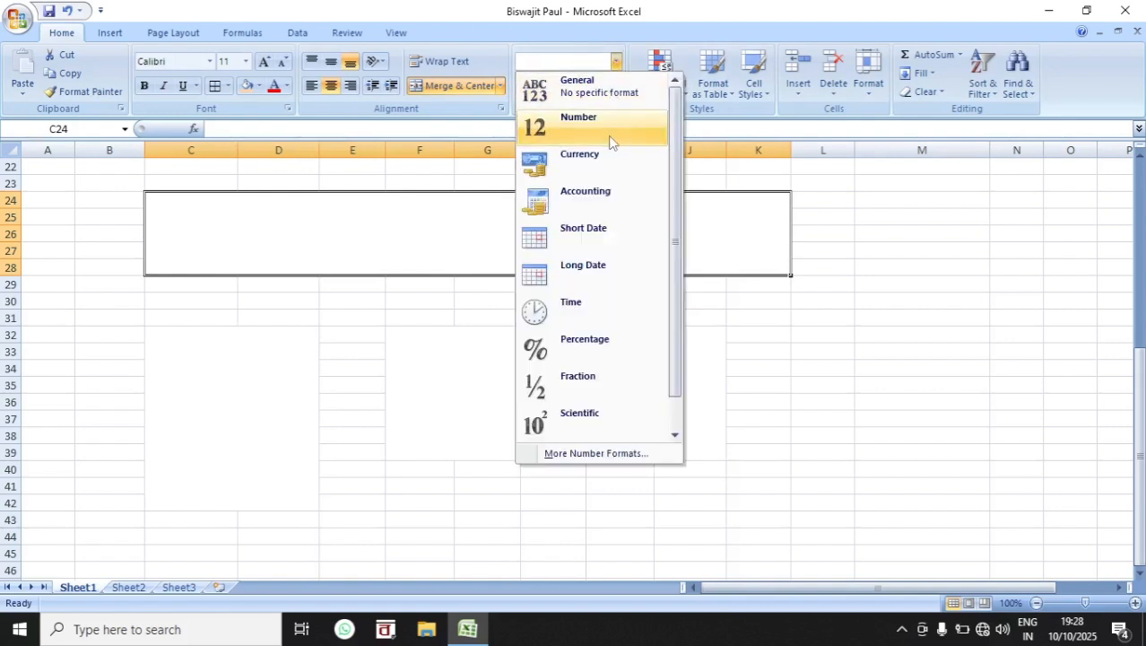
Step: Enter 455777 in the merged cell C24:K28 and align it to the vertical middle
{"action": "left_click", "coordinate": [422, 234]}
{"action": "type", "text": "455777"}
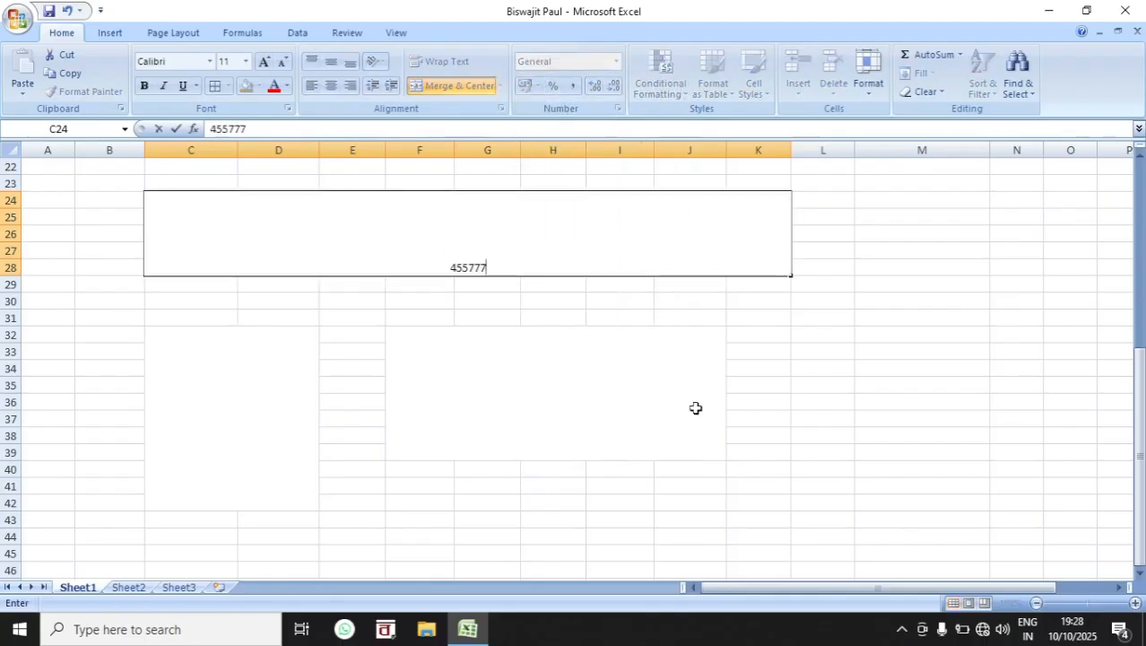
{"action": "left_click", "coordinate": [758, 452]}
{"action": "left_click", "coordinate": [544, 266]}
{"action": "left_click", "coordinate": [330, 64]}
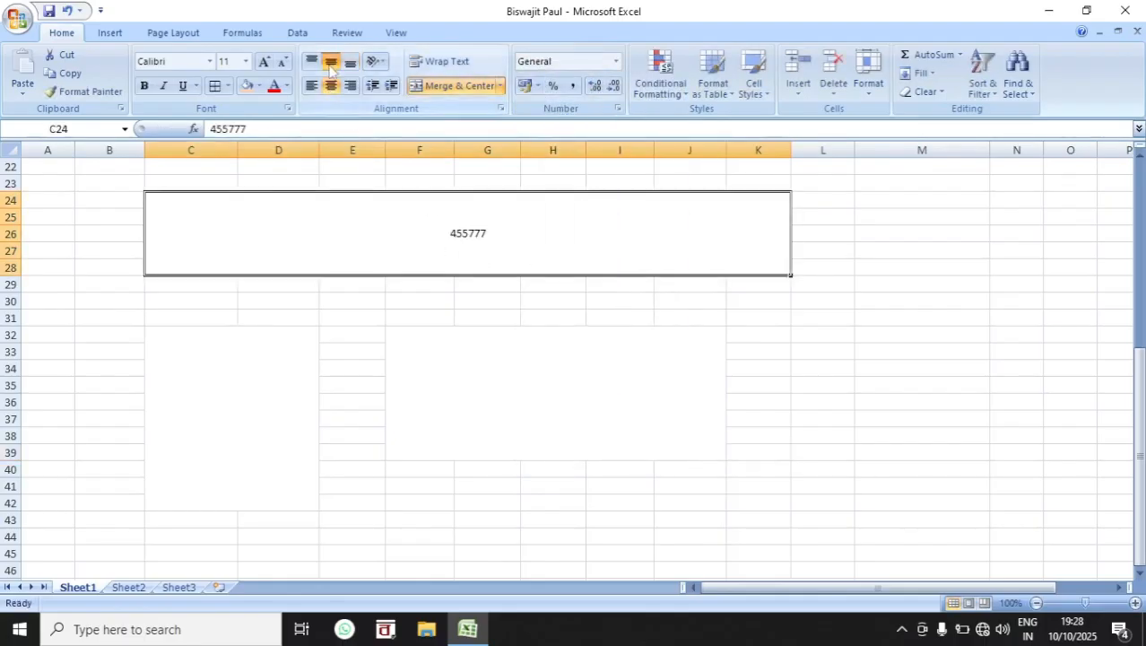
Step: Enlarge the font of the number in the merged cell C24:K28 to size 24
{"action": "left_click", "coordinate": [617, 394]}
{"action": "left_click", "coordinate": [486, 217]}
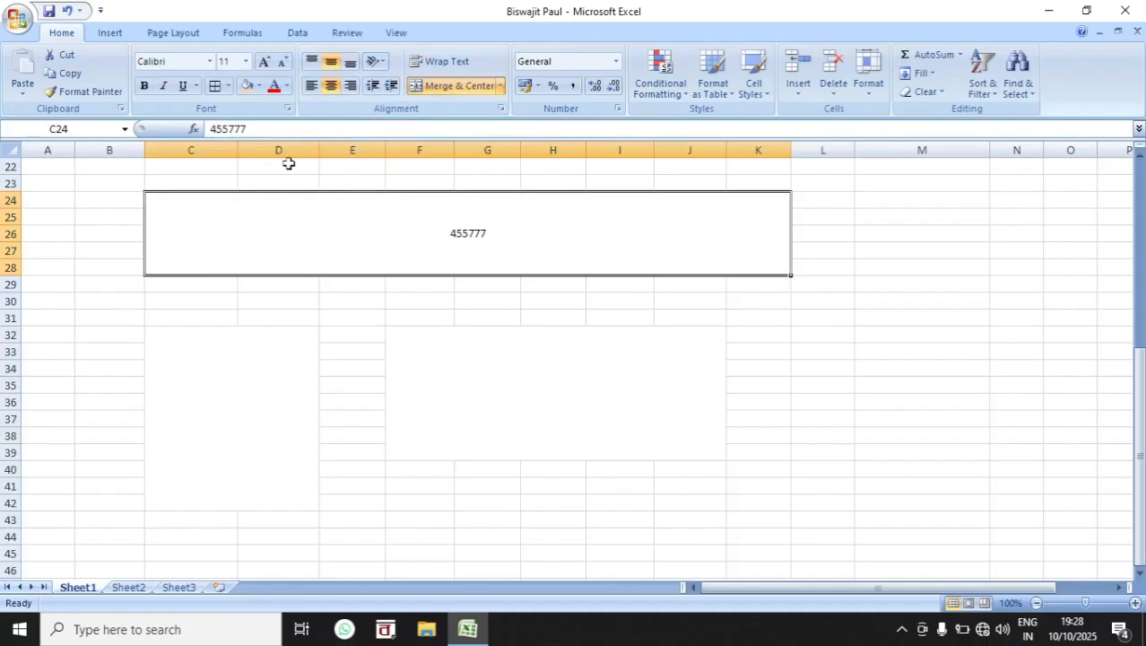
{"action": "left_click", "coordinate": [264, 61]}
{"action": "left_click", "coordinate": [265, 61]}
{"action": "left_click", "coordinate": [264, 61]}
{"action": "left_click", "coordinate": [560, 311]}
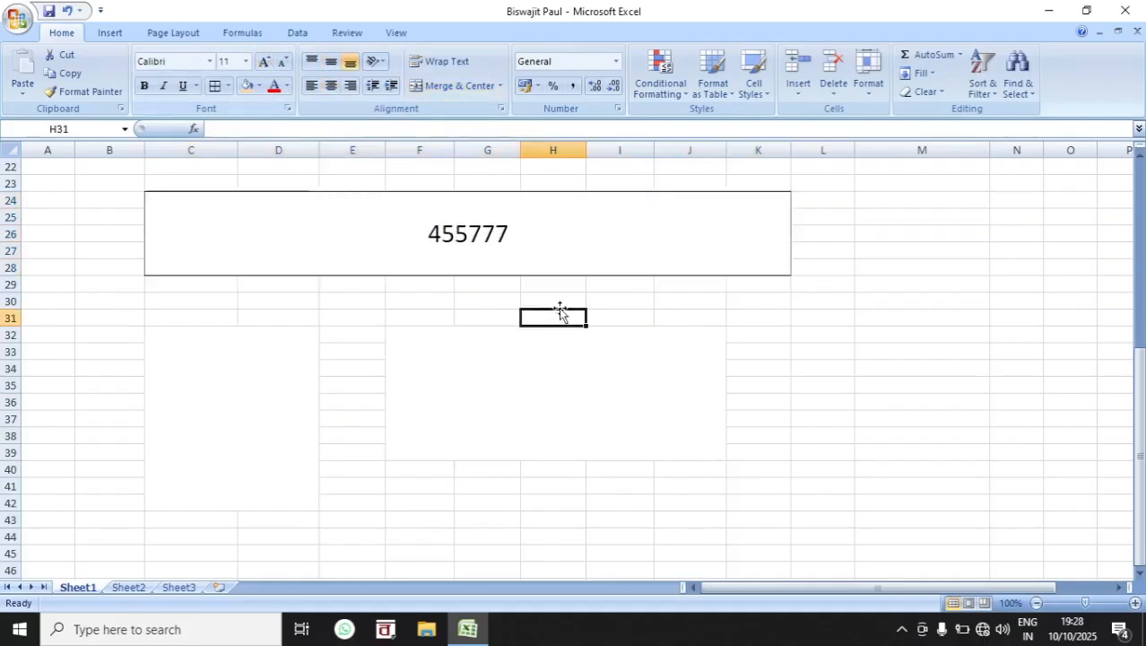
Step: Apply the Number format to the merged cell C24:K28, and switch it to Currency
{"action": "left_click", "coordinate": [524, 219]}
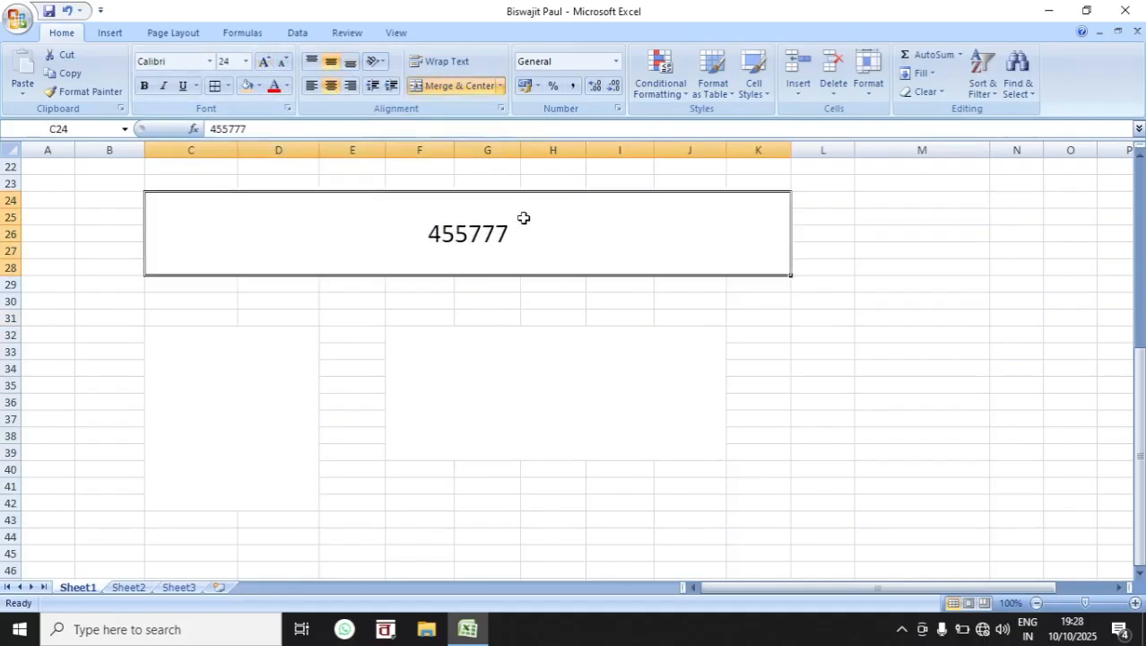
{"action": "left_click", "coordinate": [616, 61]}
{"action": "left_click", "coordinate": [605, 123]}
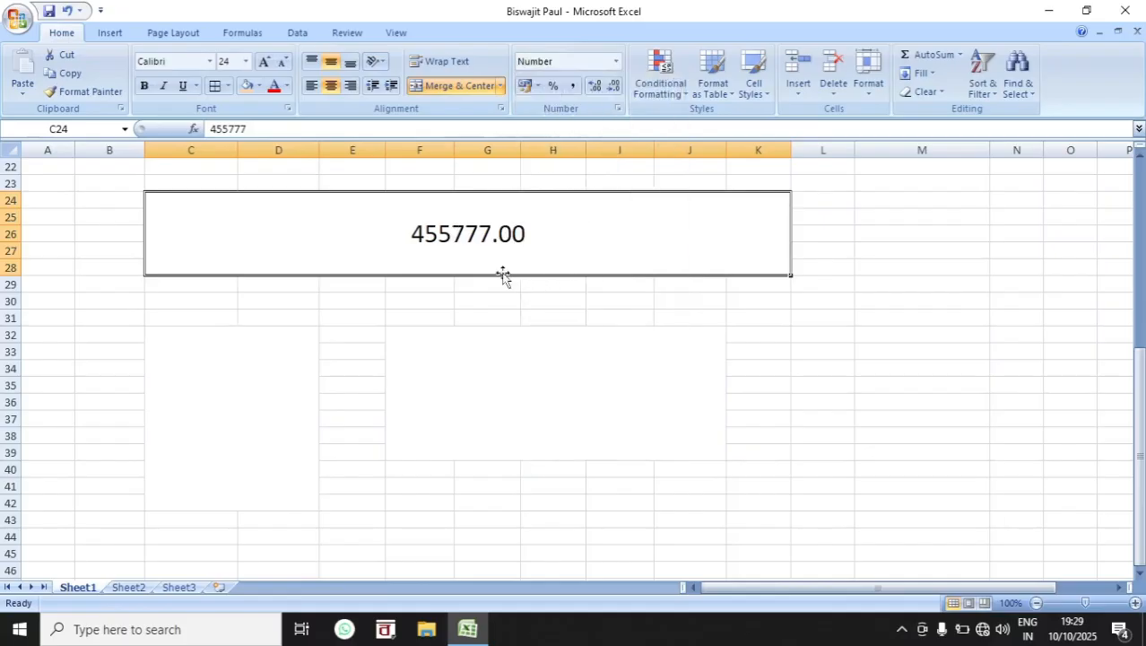
{"action": "left_click", "coordinate": [616, 61]}
{"action": "left_click", "coordinate": [614, 161]}
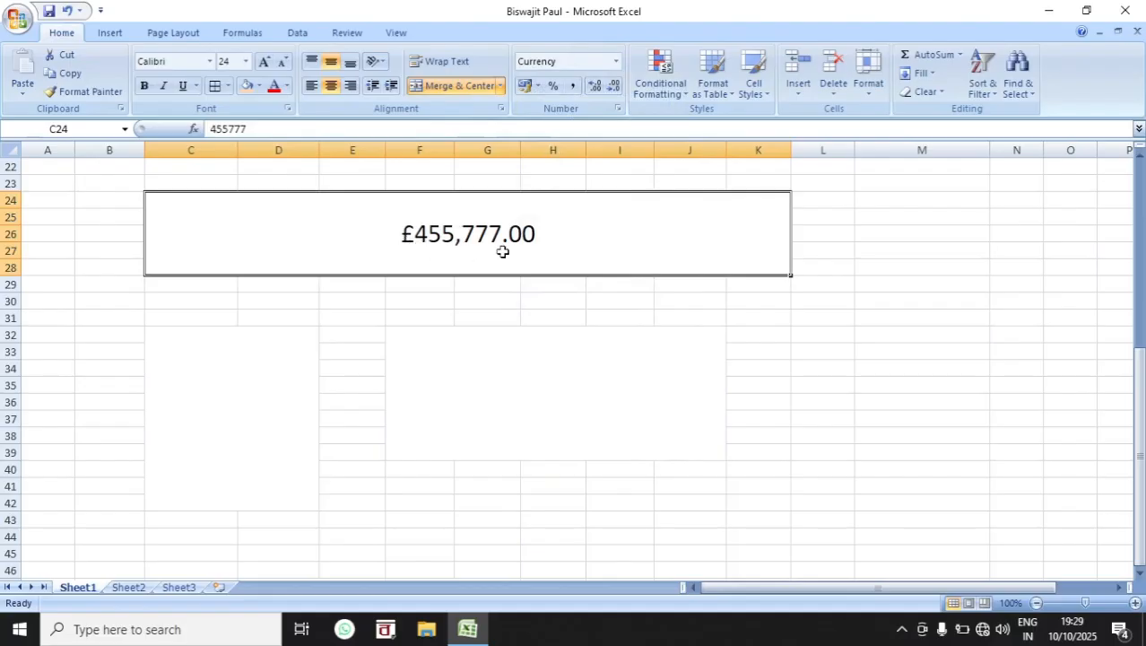
Step: Browse the available number formats without picking one, and replace the value in the merged cell C24:K28 with 50000
{"action": "left_click", "coordinate": [616, 62]}
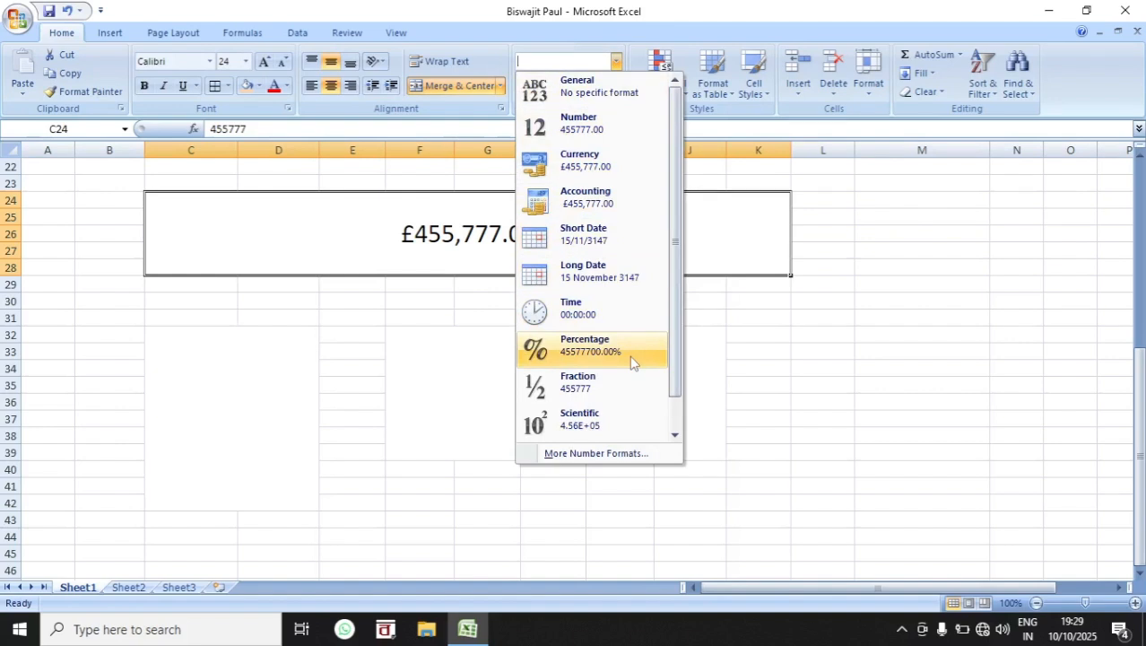
{"action": "scroll", "coordinate": [633, 361], "scroll_direction": "down", "scroll_amount": 1}
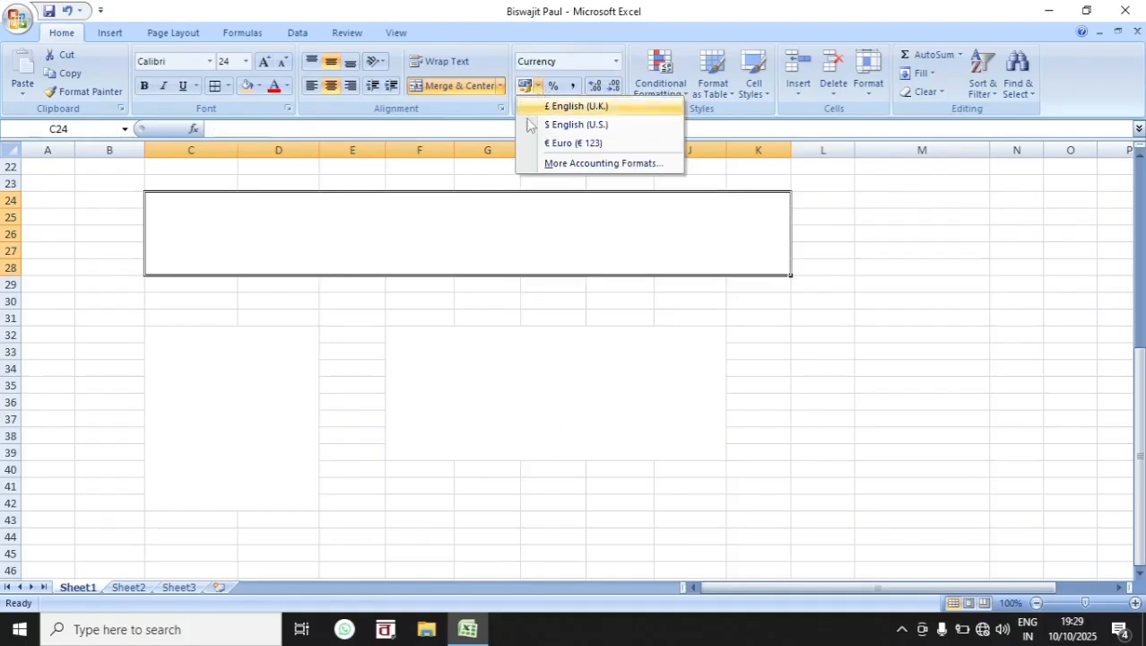
{"action": "left_click", "coordinate": [483, 205]}
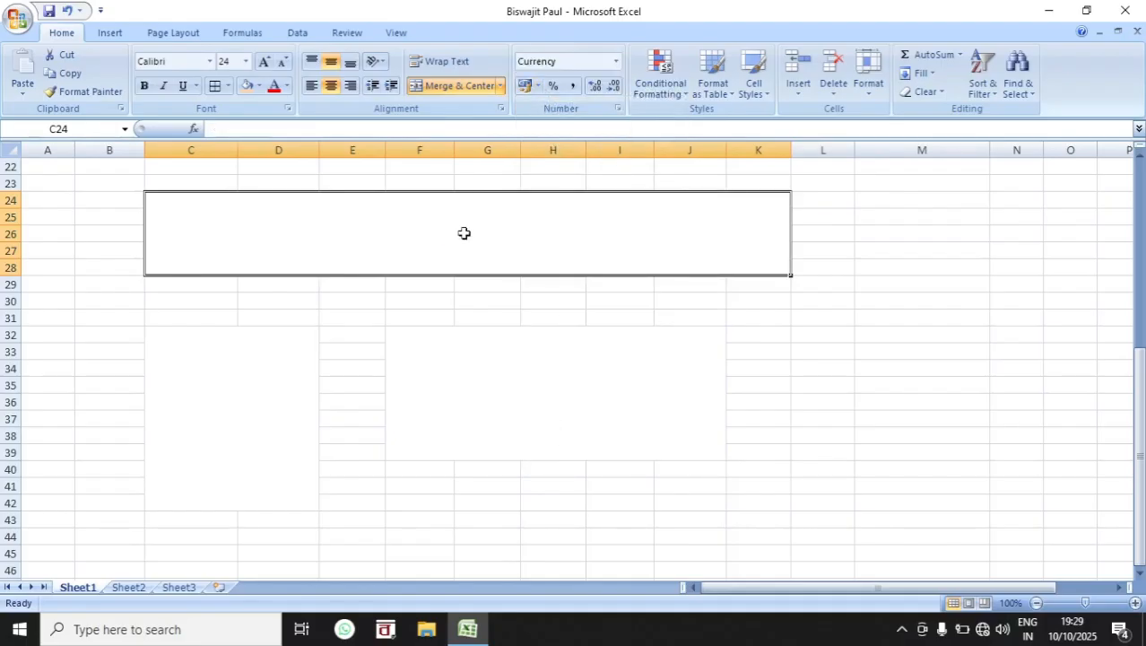
{"action": "type", "text": "50000"}
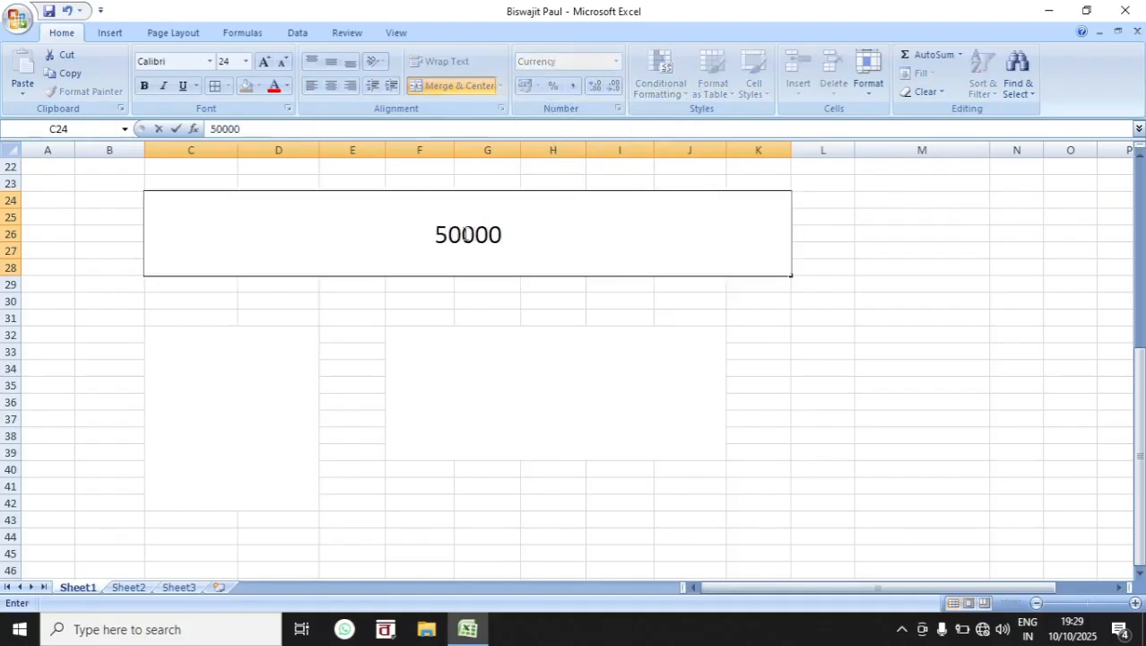
{"action": "left_click", "coordinate": [525, 302]}
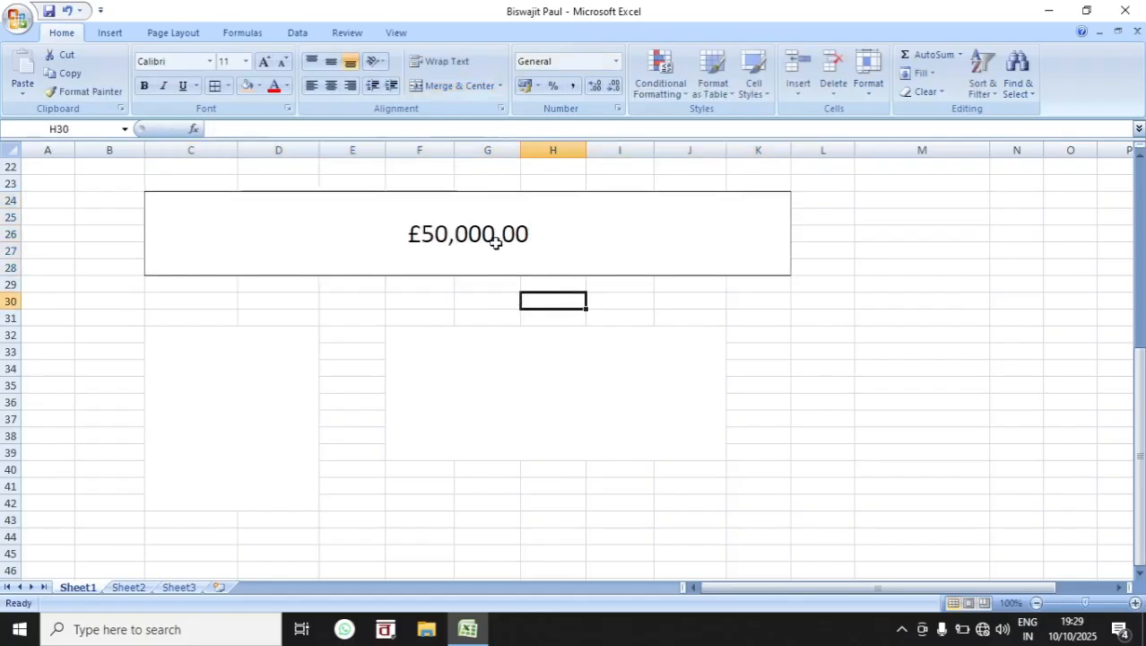
Step: Set the number format of the merged cell C24:K28 back to General
{"action": "left_click", "coordinate": [495, 238]}
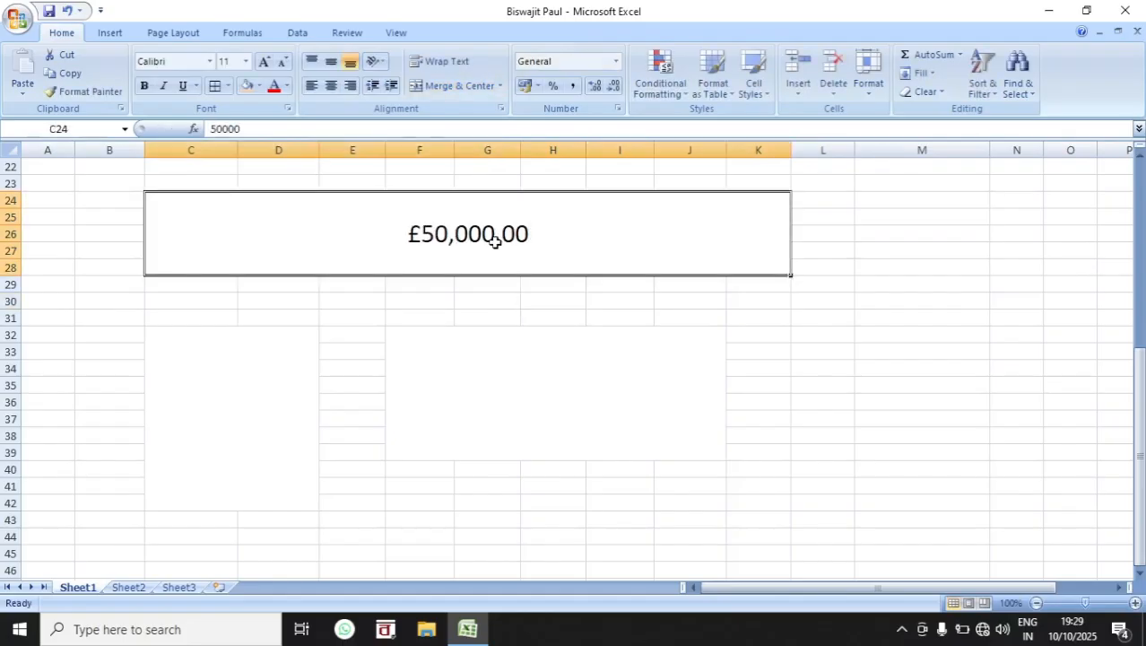
{"action": "left_click", "coordinate": [615, 61]}
{"action": "left_click", "coordinate": [610, 89]}
{"action": "left_click", "coordinate": [623, 312]}
{"action": "left_click", "coordinate": [496, 237]}
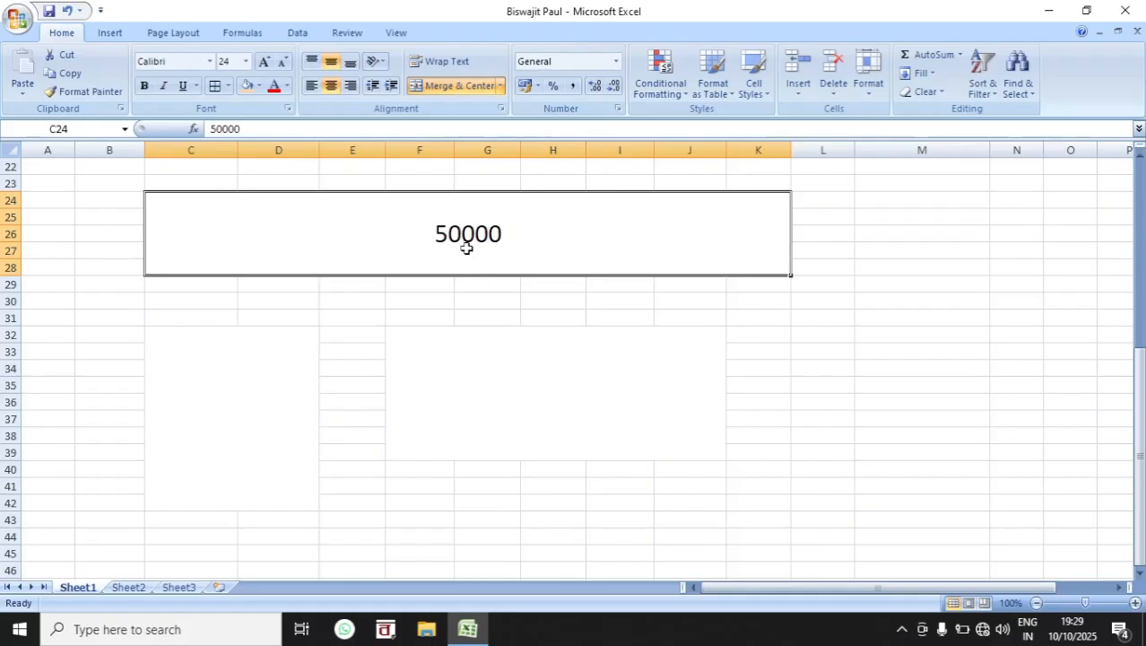
Step: Apply the accounting formats English (U.K.), English (U.S.) and Euro in turn to the merged cell C24:K28
{"action": "left_click", "coordinate": [539, 86]}
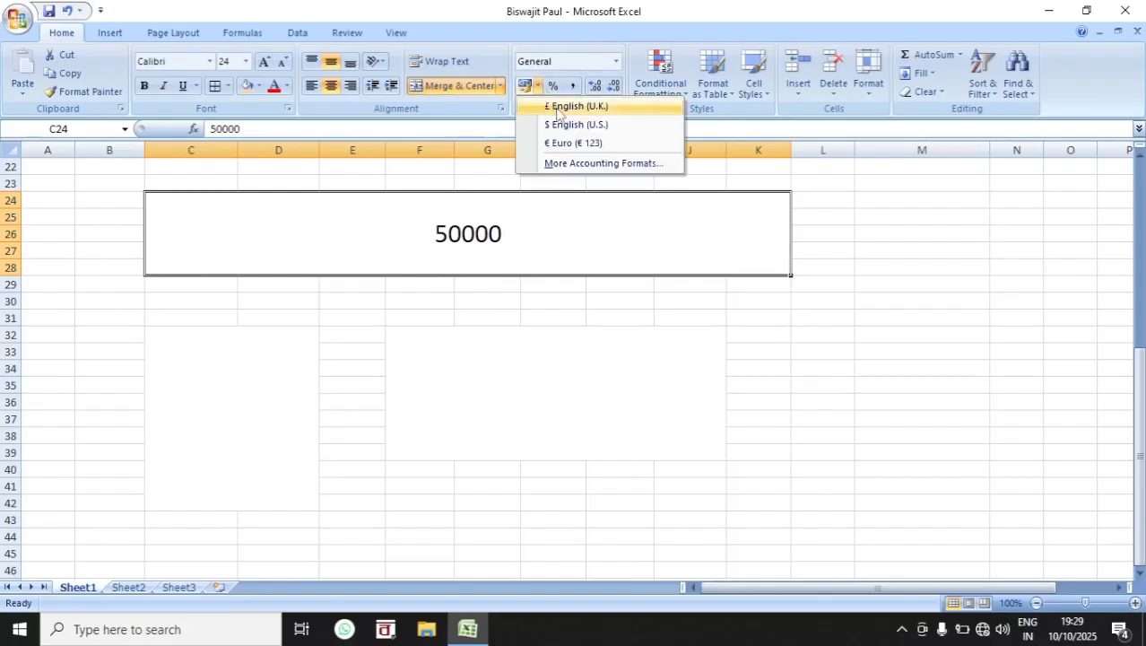
{"action": "left_click", "coordinate": [557, 106]}
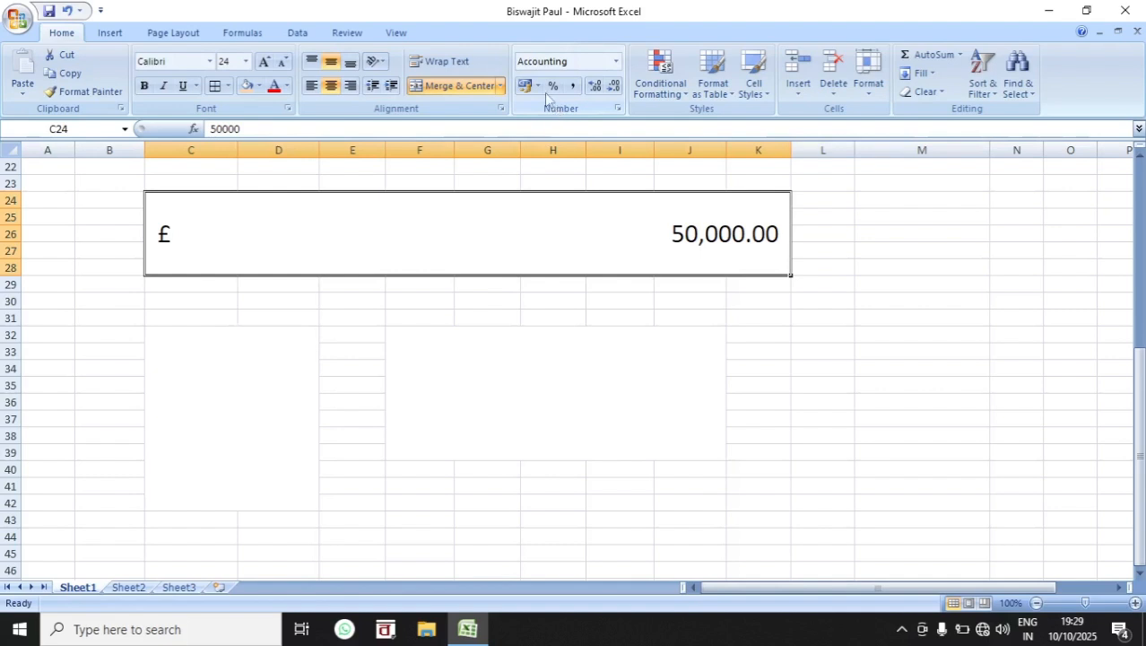
{"action": "left_click", "coordinate": [538, 86]}
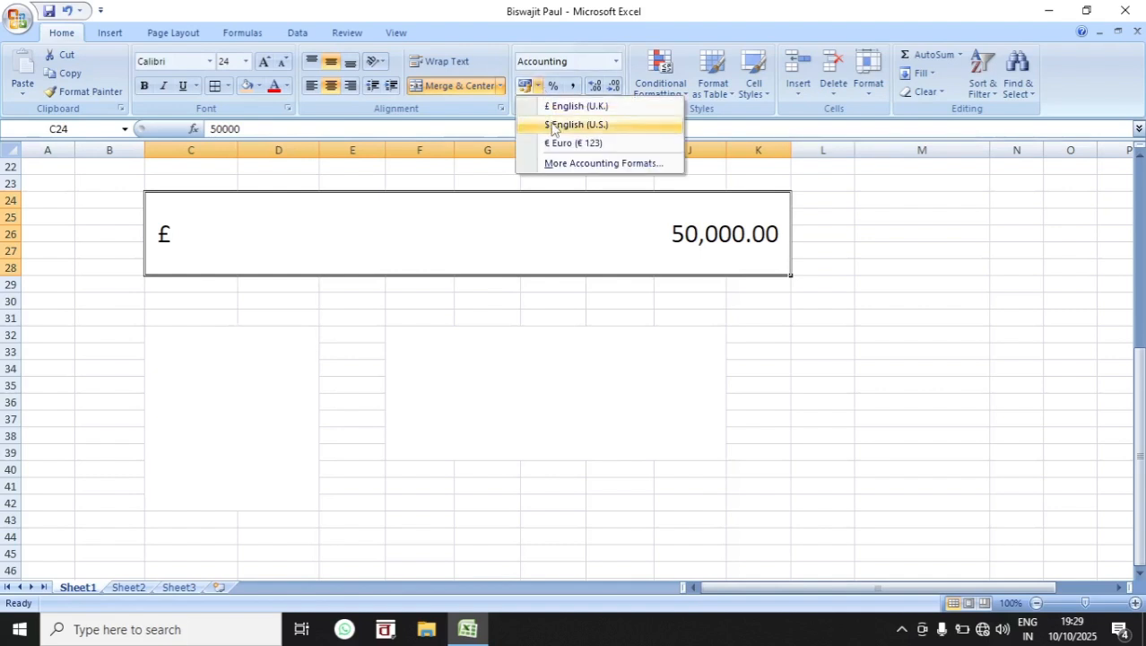
{"action": "left_click", "coordinate": [555, 128]}
{"action": "left_click", "coordinate": [538, 86]}
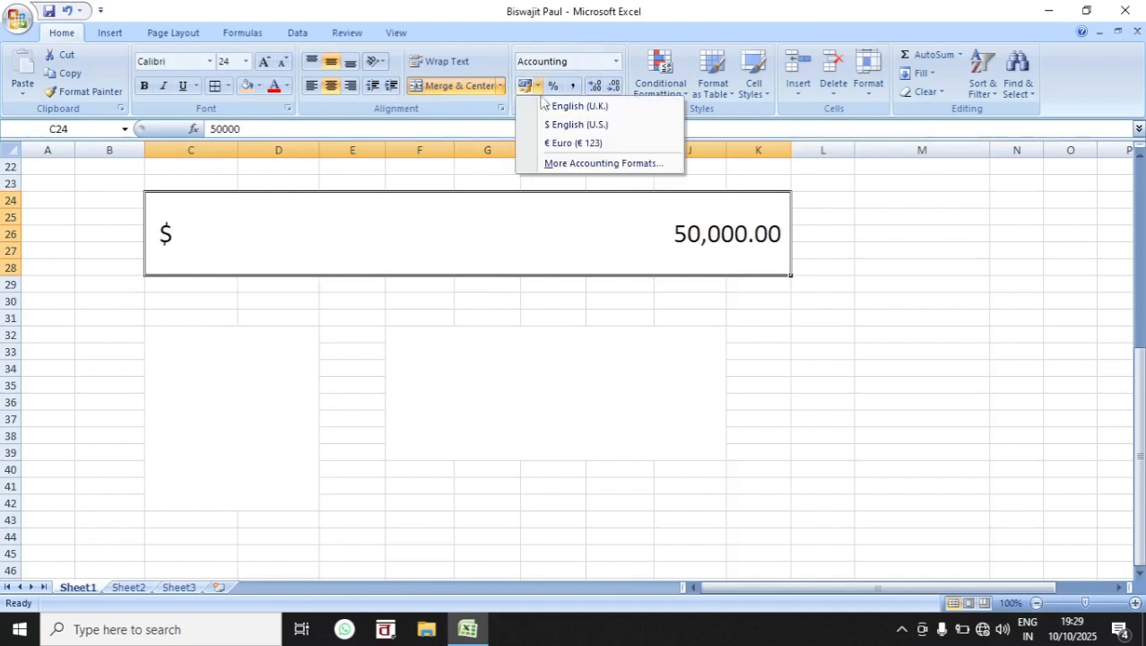
{"action": "left_click", "coordinate": [568, 148]}
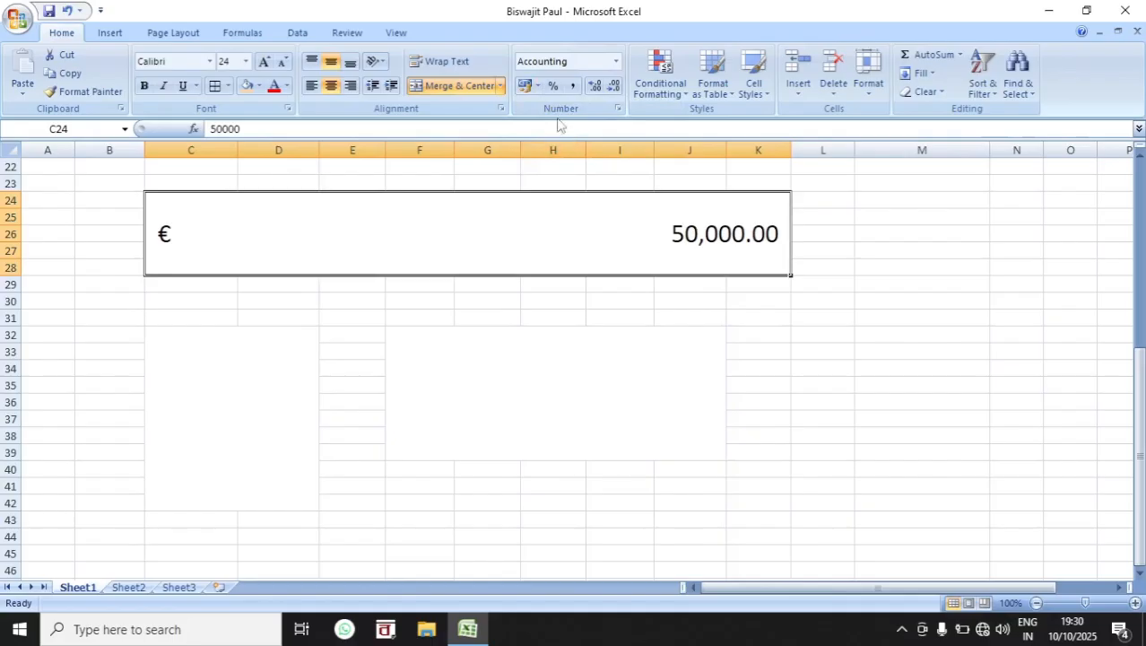
Step: Apply an Accounting format with the ₹ Bengali (India) symbol to the merged cell C24:K28 through the additional accounting formats
{"action": "left_click", "coordinate": [538, 87]}
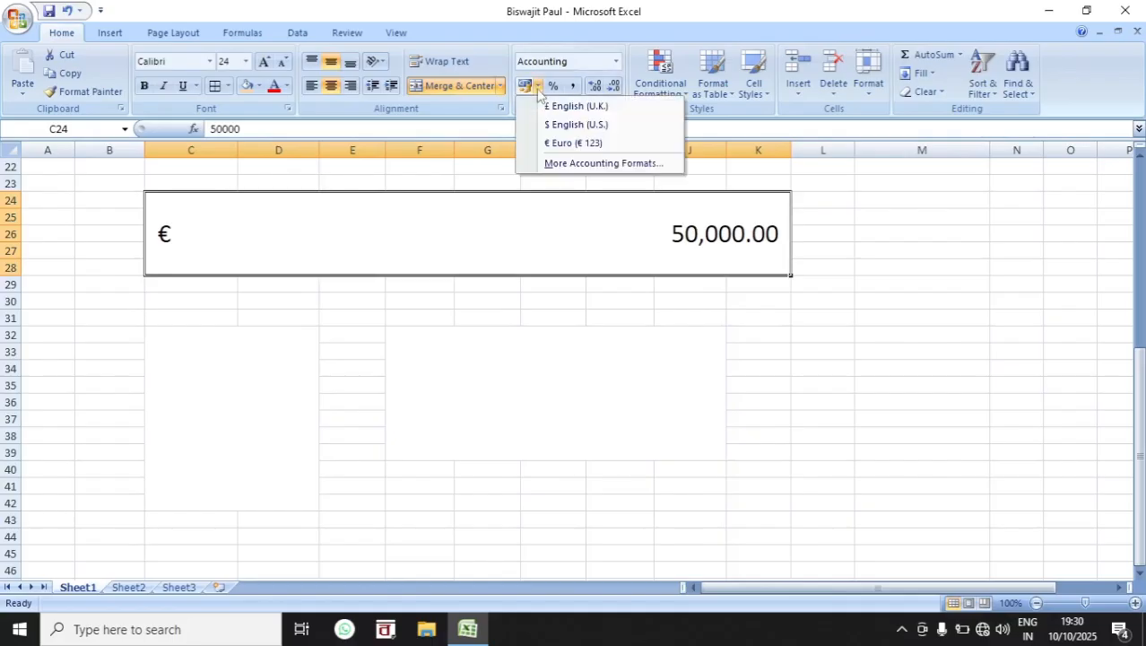
{"action": "left_click", "coordinate": [572, 165]}
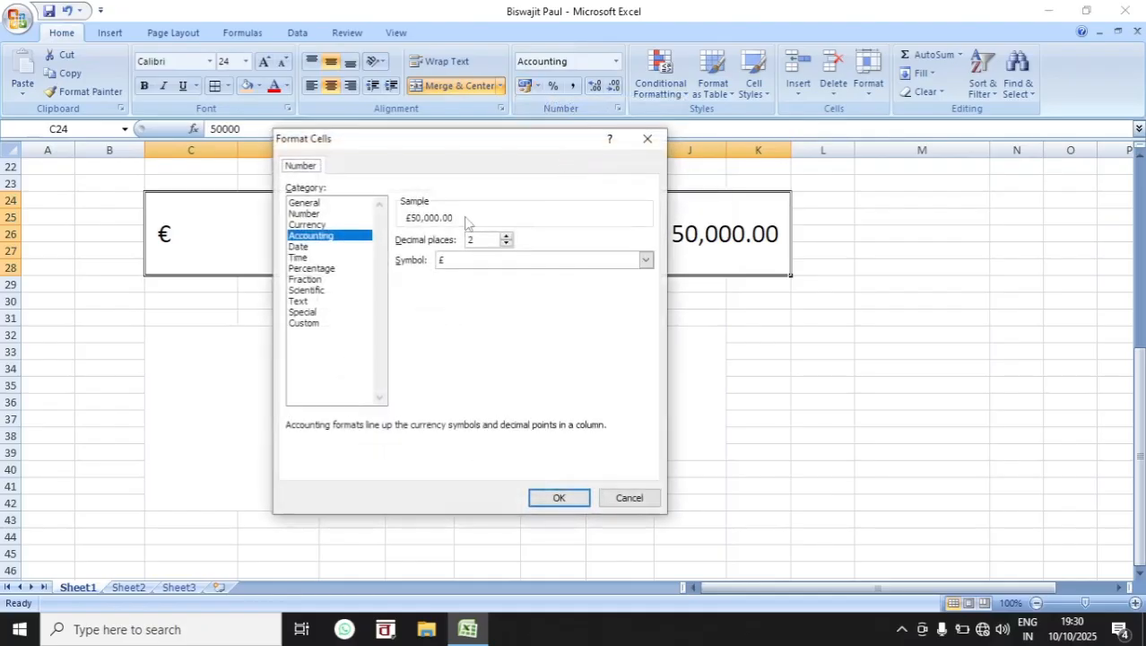
{"action": "left_click_drag", "start_coordinate": [413, 144], "coordinate": [523, 146]}
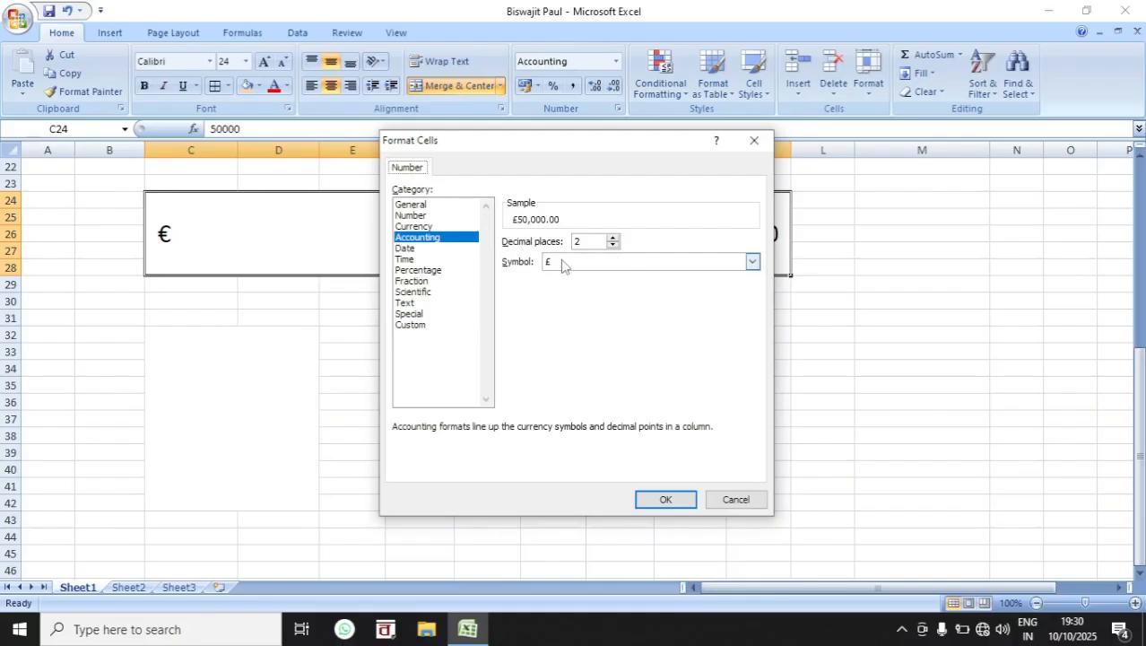
{"action": "left_click", "coordinate": [699, 262]}
{"action": "scroll", "coordinate": [650, 321], "scroll_direction": "down", "scroll_amount": 2}
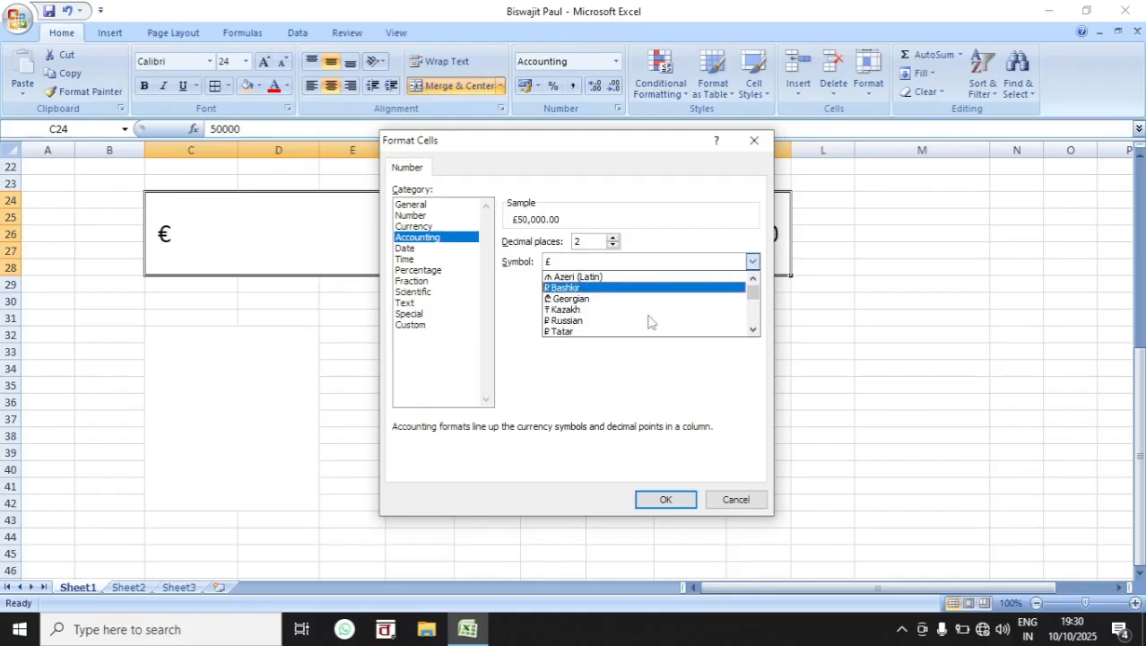
{"action": "scroll", "coordinate": [651, 321], "scroll_direction": "down", "scroll_amount": 5}
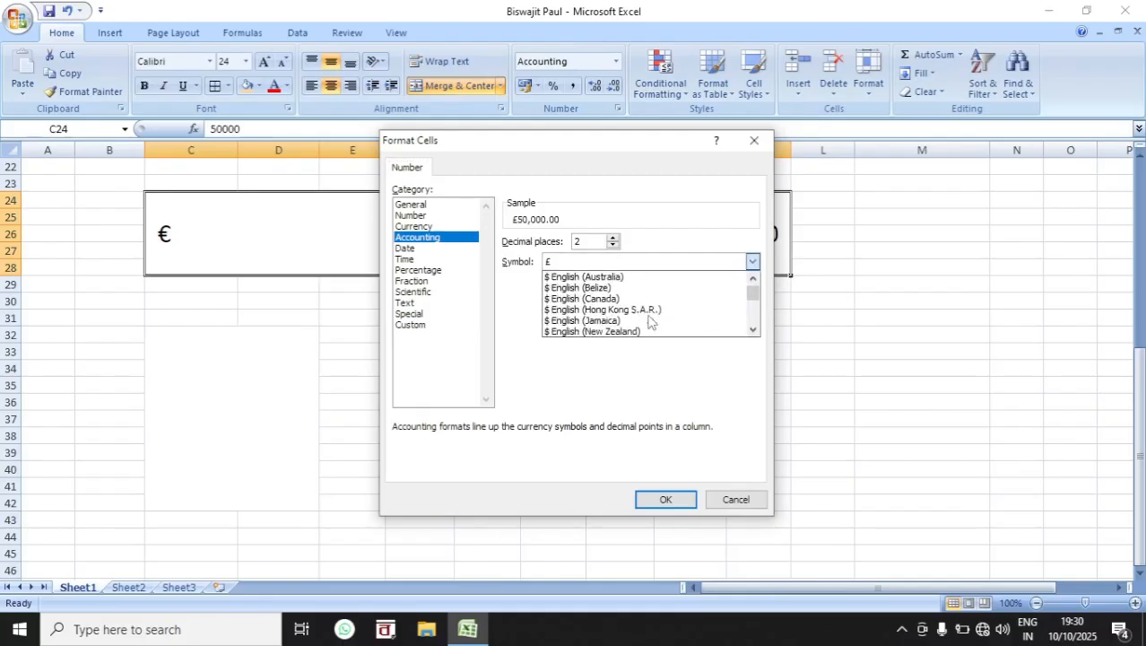
{"action": "scroll", "coordinate": [650, 322], "scroll_direction": "down", "scroll_amount": 5}
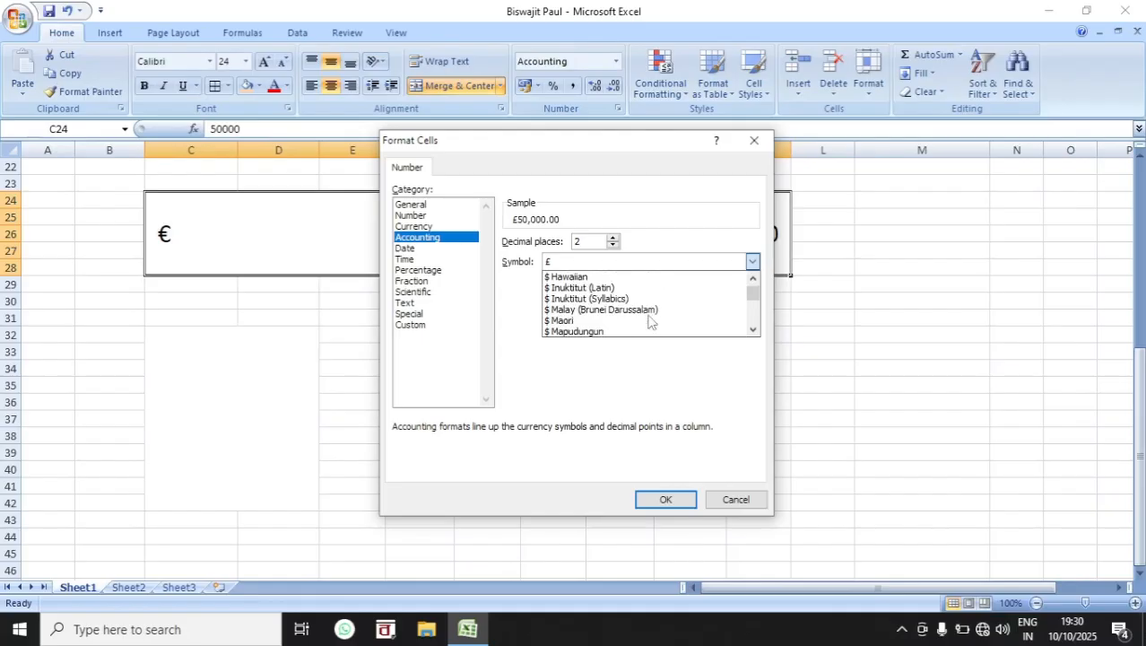
{"action": "scroll", "coordinate": [650, 321], "scroll_direction": "down", "scroll_amount": 6}
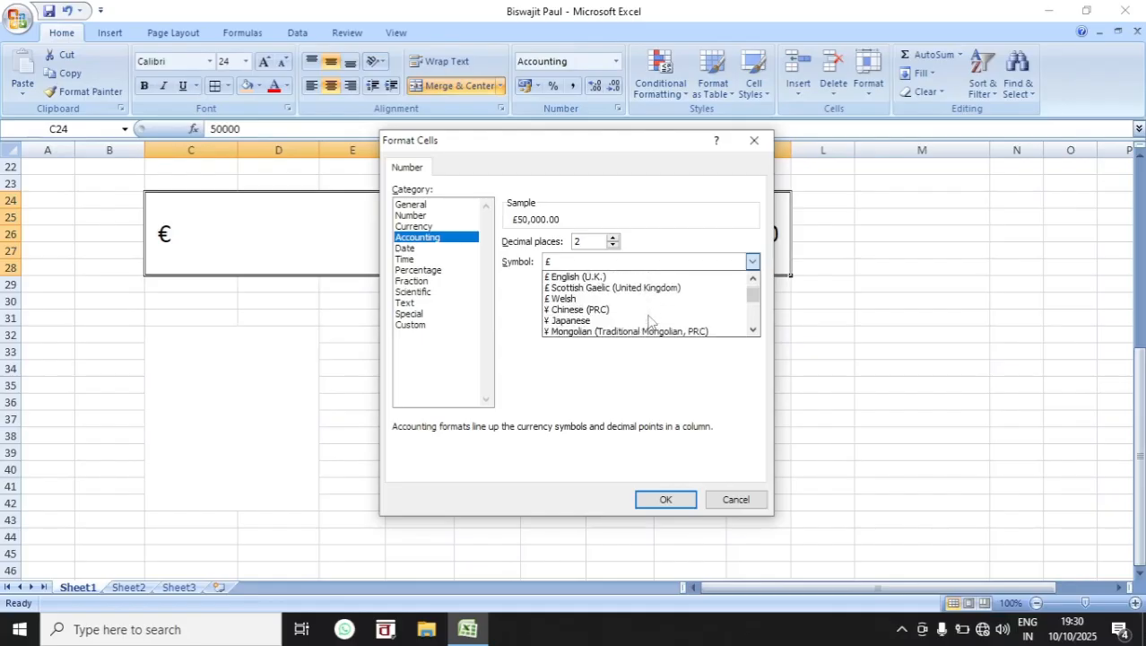
{"action": "scroll", "coordinate": [650, 321], "scroll_direction": "down", "scroll_amount": 6}
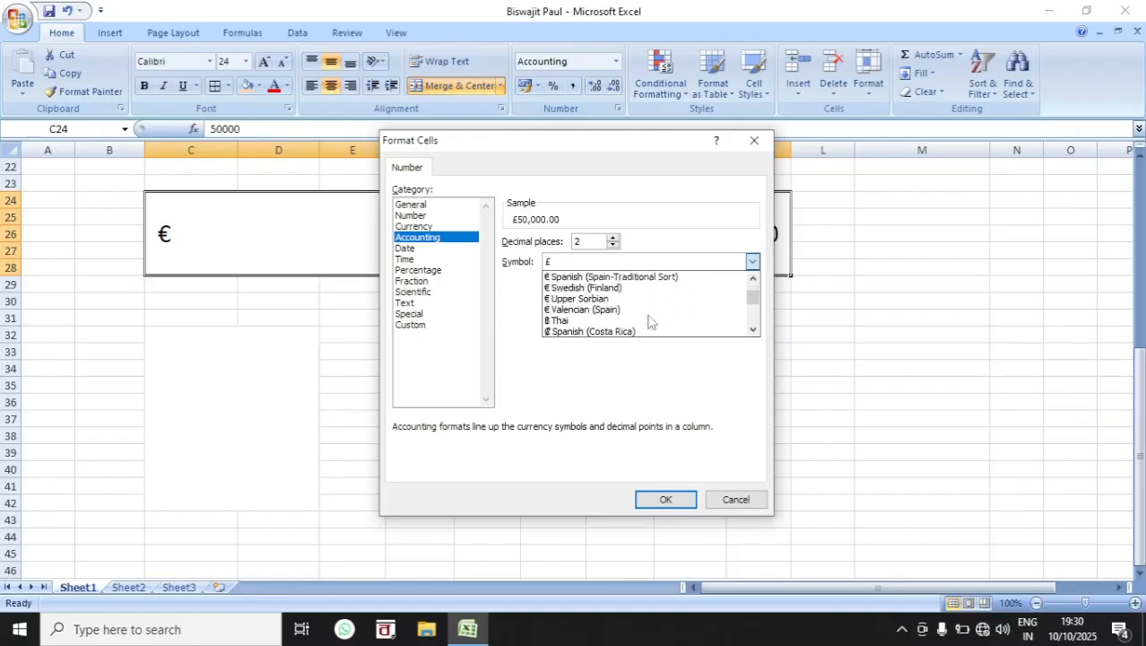
{"action": "scroll", "coordinate": [650, 321], "scroll_direction": "up", "scroll_amount": 1}
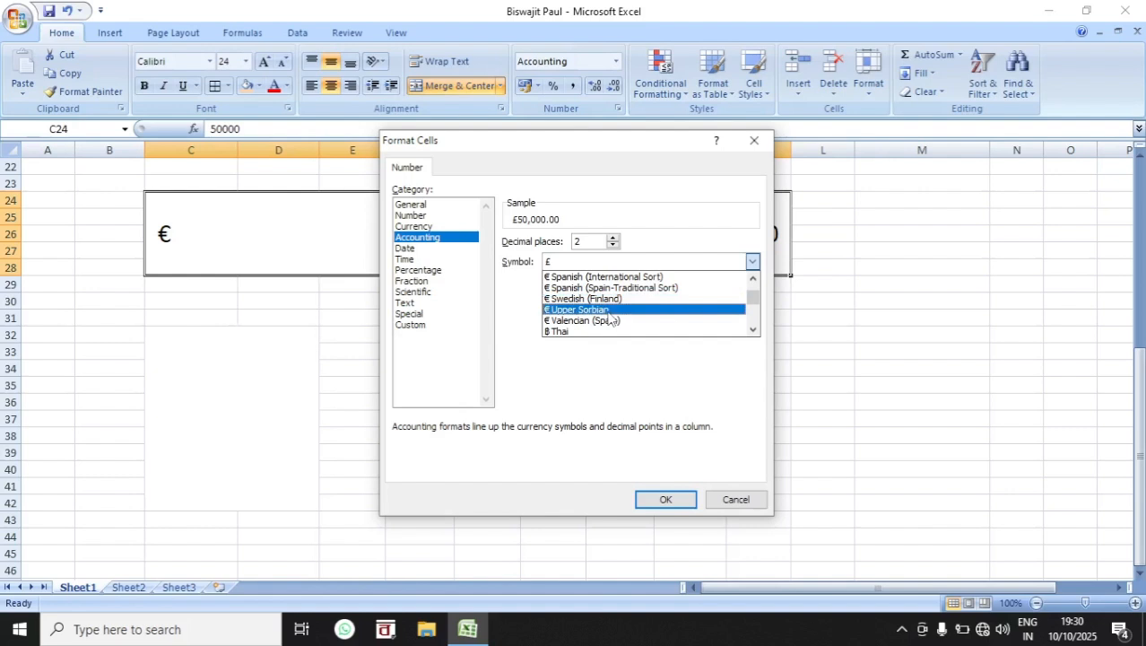
{"action": "scroll", "coordinate": [609, 316], "scroll_direction": "down", "scroll_amount": 1}
{"action": "scroll", "coordinate": [605, 309], "scroll_direction": "down", "scroll_amount": 2}
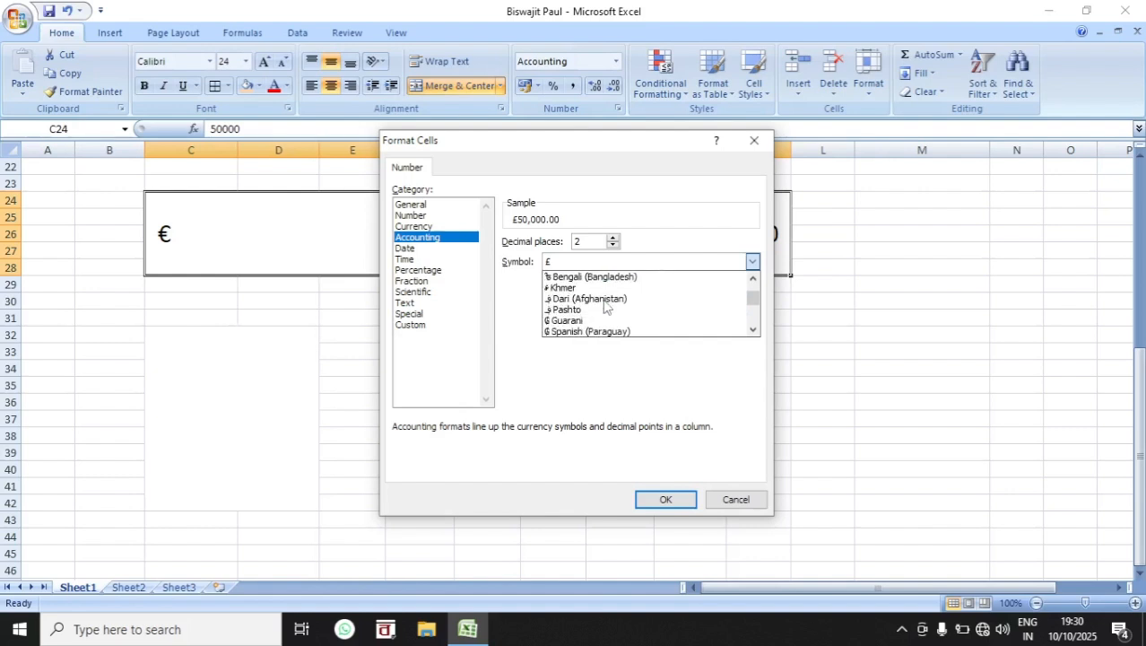
{"action": "scroll", "coordinate": [604, 307], "scroll_direction": "down", "scroll_amount": 1}
{"action": "scroll", "coordinate": [604, 305], "scroll_direction": "down", "scroll_amount": 2}
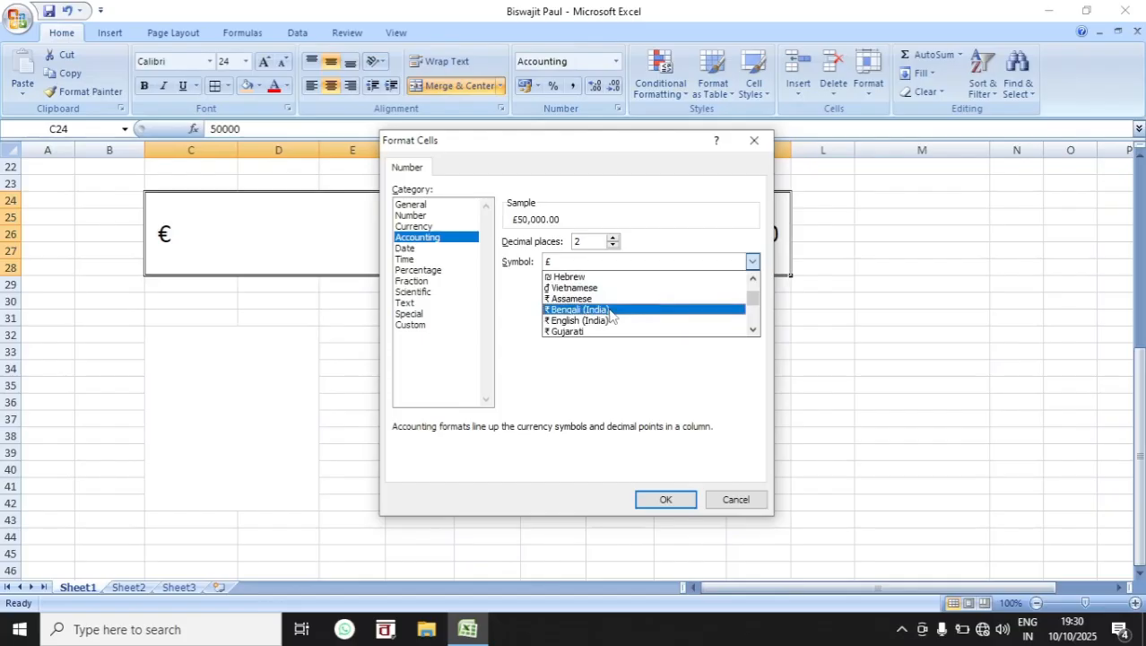
{"action": "left_click", "coordinate": [575, 314]}
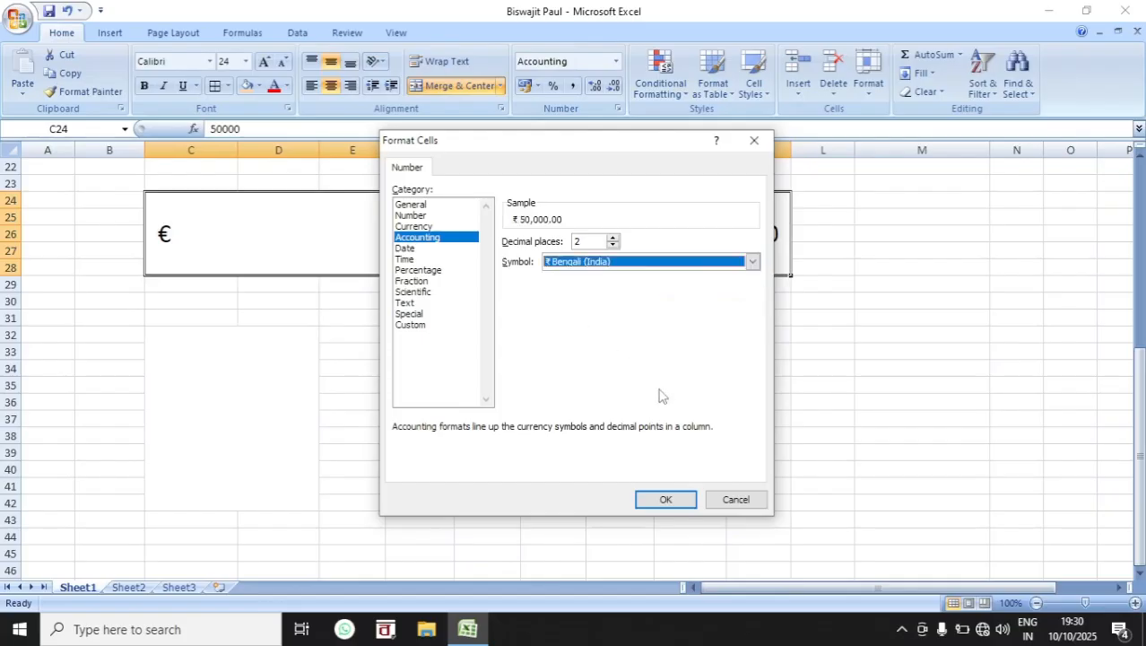
{"action": "left_click", "coordinate": [668, 501]}
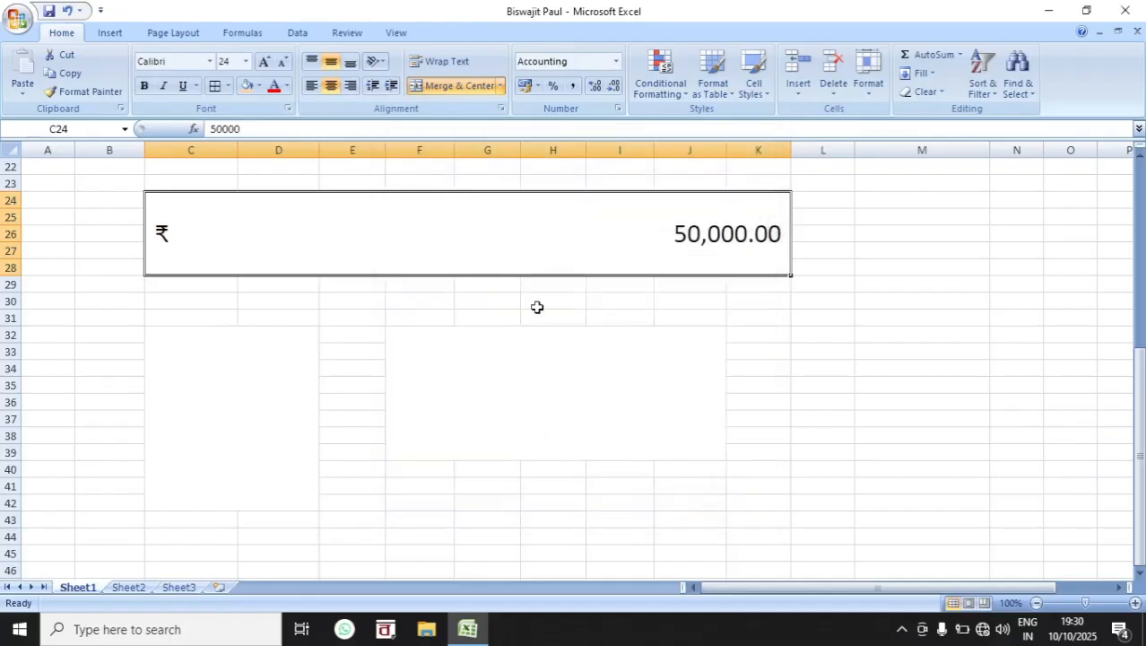
Step: Increase the rupee amount to five decimal places, and reduce it to four
{"action": "left_click", "coordinate": [595, 86]}
{"action": "left_click", "coordinate": [595, 86]}
{"action": "left_click", "coordinate": [595, 85]}
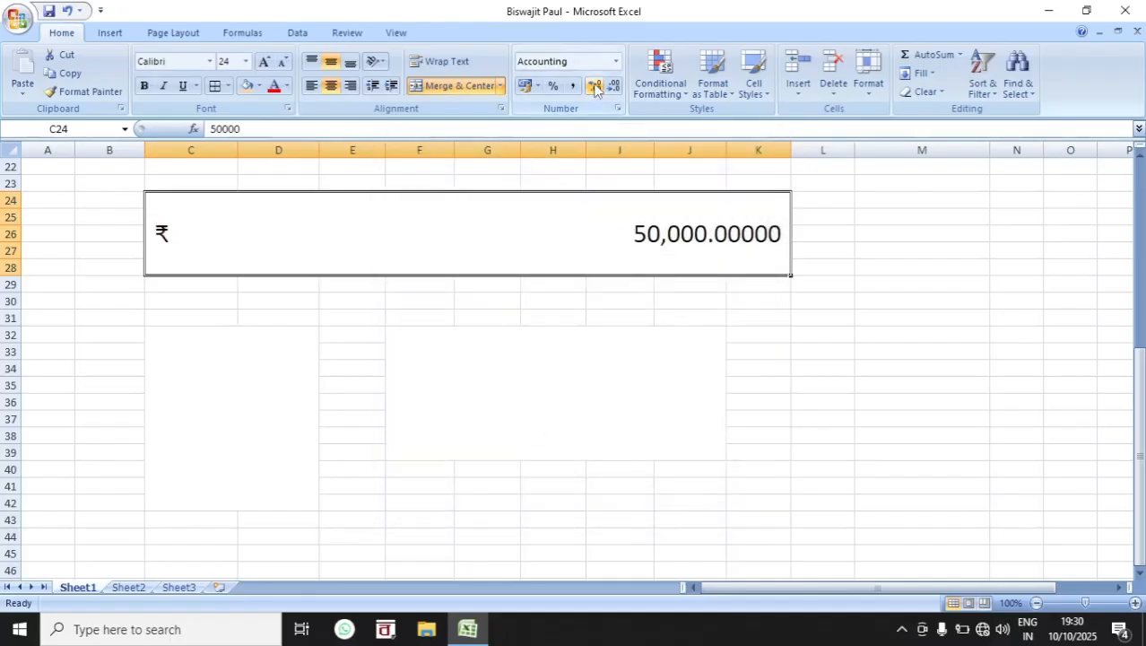
{"action": "left_click", "coordinate": [614, 87]}
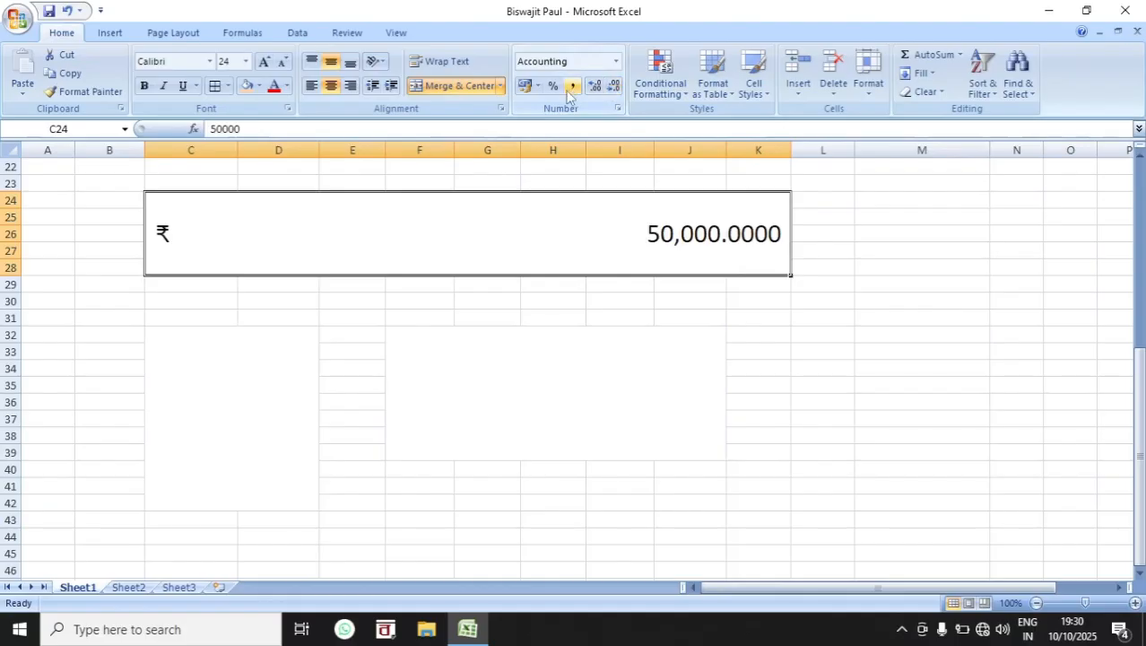
{"action": "left_click", "coordinate": [862, 350]}
Step: Apply the percent style to the merged cell C24:K28, and replace it with the comma style
{"action": "left_click", "coordinate": [599, 245]}
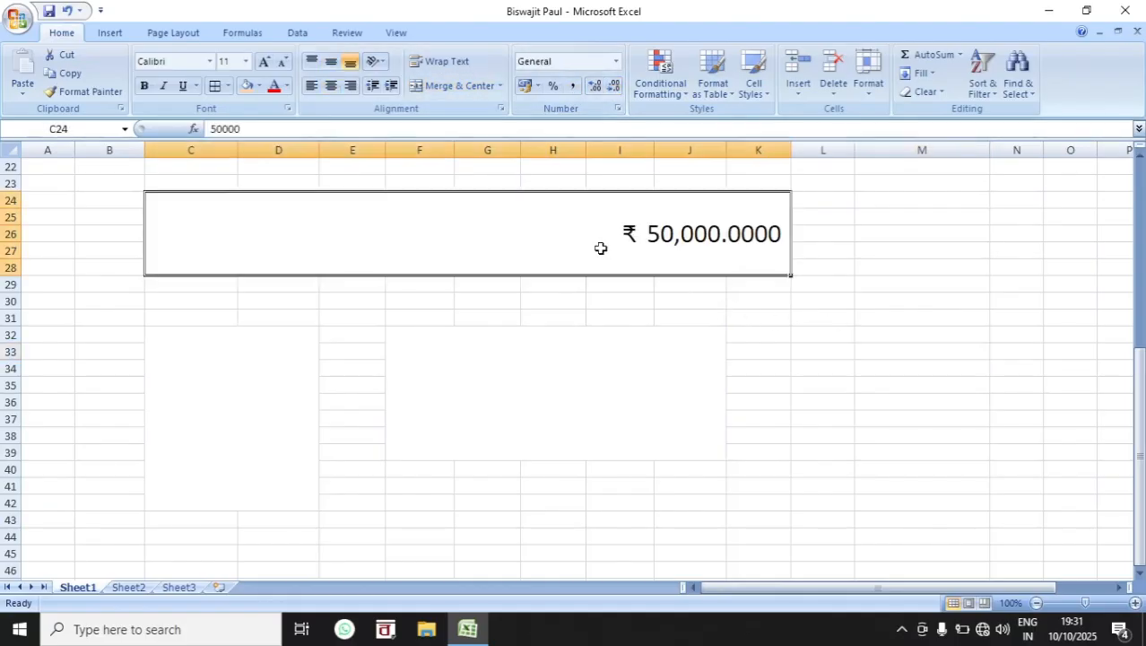
{"action": "left_click", "coordinate": [552, 87]}
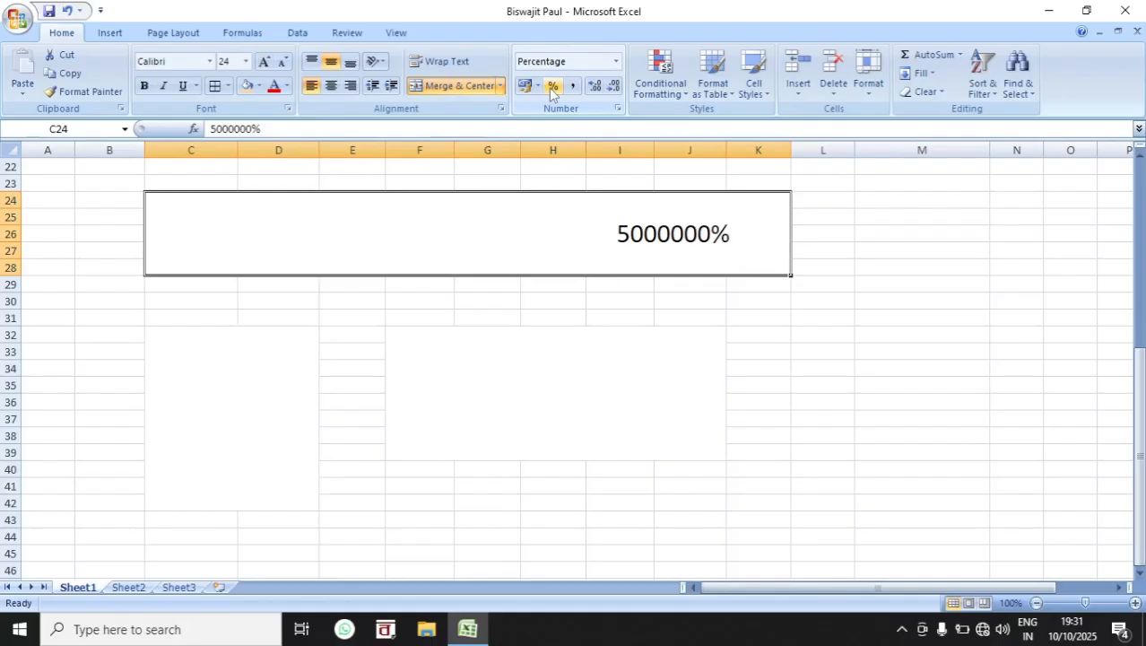
{"action": "left_click", "coordinate": [574, 86]}
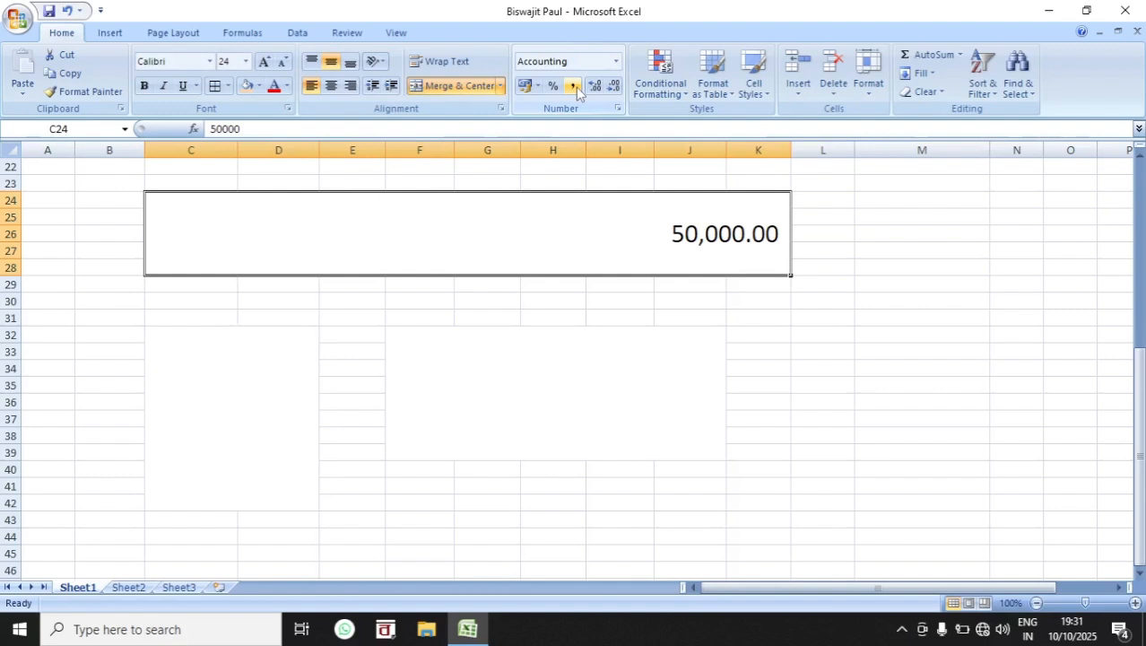
Step: Add several decimal places to the comma-styled number in C24:K28, and reduce it to zero decimals
{"action": "left_click", "coordinate": [593, 86]}
{"action": "left_click", "coordinate": [594, 86]}
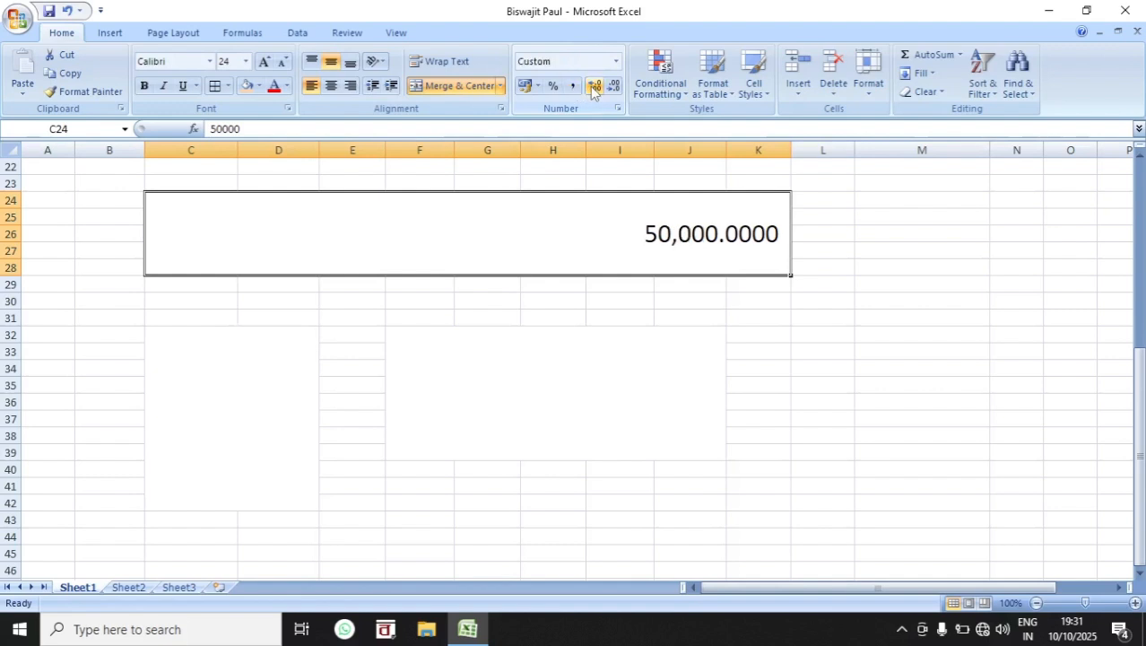
{"action": "left_click", "coordinate": [593, 86]}
{"action": "left_click", "coordinate": [594, 86]}
{"action": "left_click", "coordinate": [594, 86]}
{"action": "left_click", "coordinate": [594, 86]}
{"action": "left_click", "coordinate": [613, 87]}
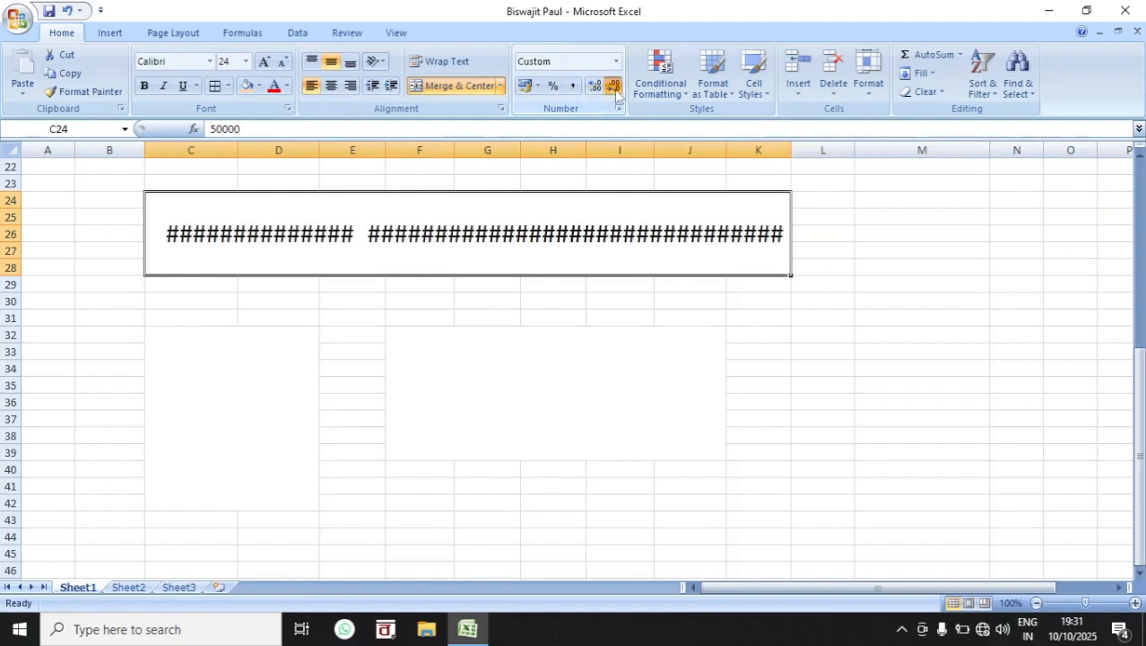
{"action": "left_click", "coordinate": [613, 86]}
{"action": "left_click", "coordinate": [614, 86]}
{"action": "left_click", "coordinate": [613, 86]}
{"action": "left_click", "coordinate": [614, 86]}
{"action": "left_click", "coordinate": [614, 86]}
{"action": "left_click", "coordinate": [615, 87]}
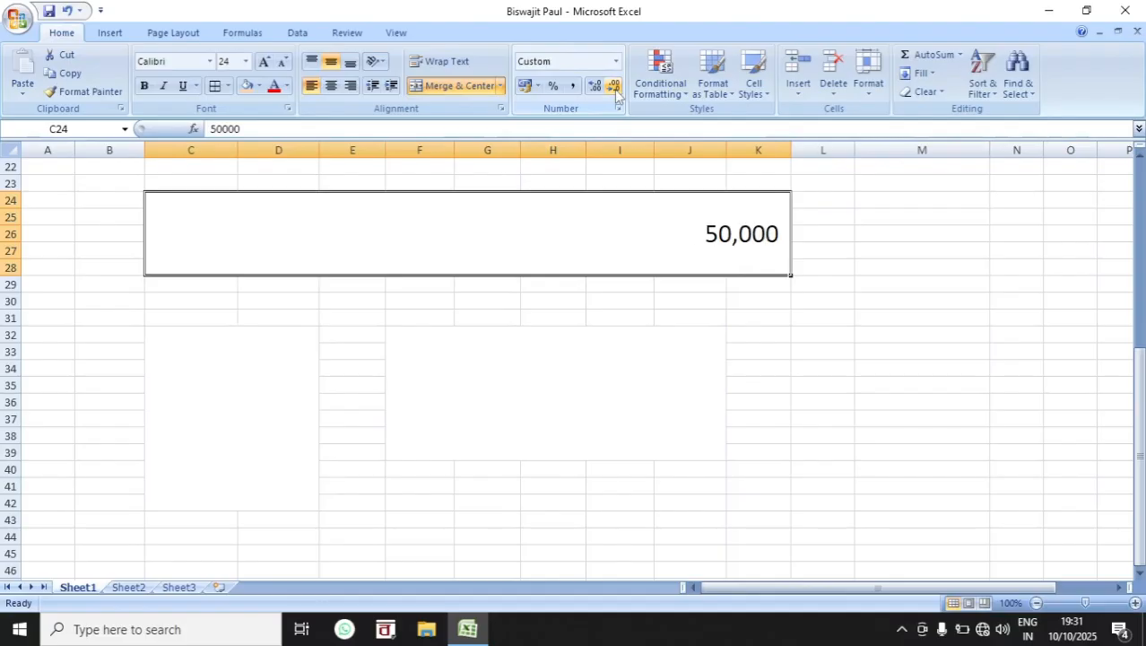
{"action": "left_click", "coordinate": [913, 431]}
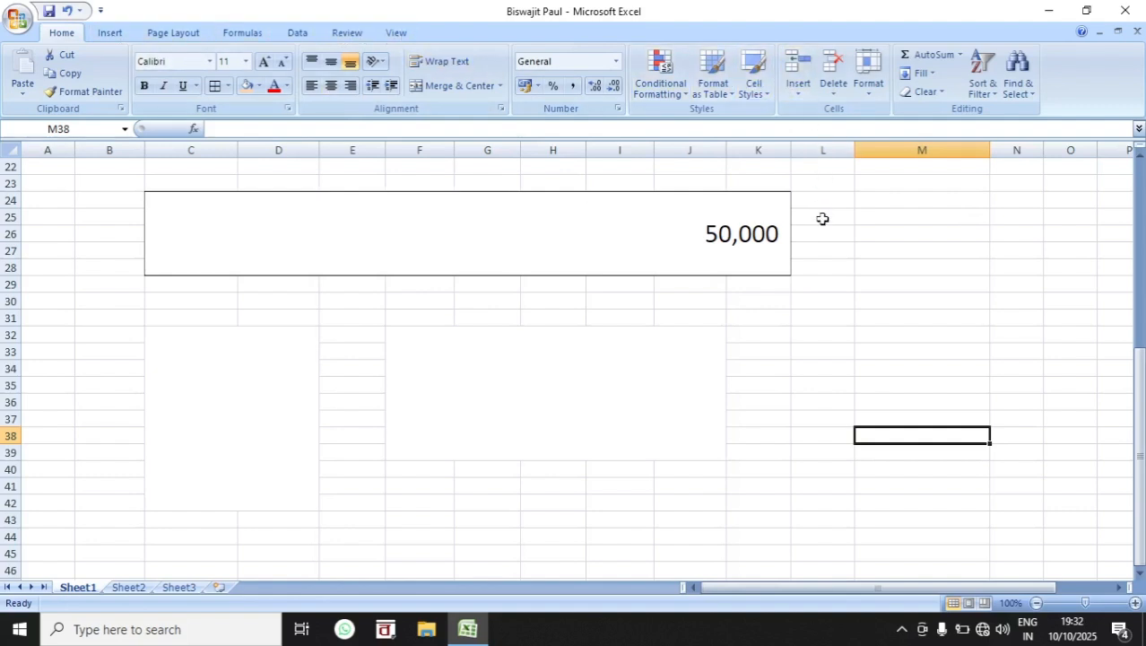
{"action": "left_click", "coordinate": [826, 222]}
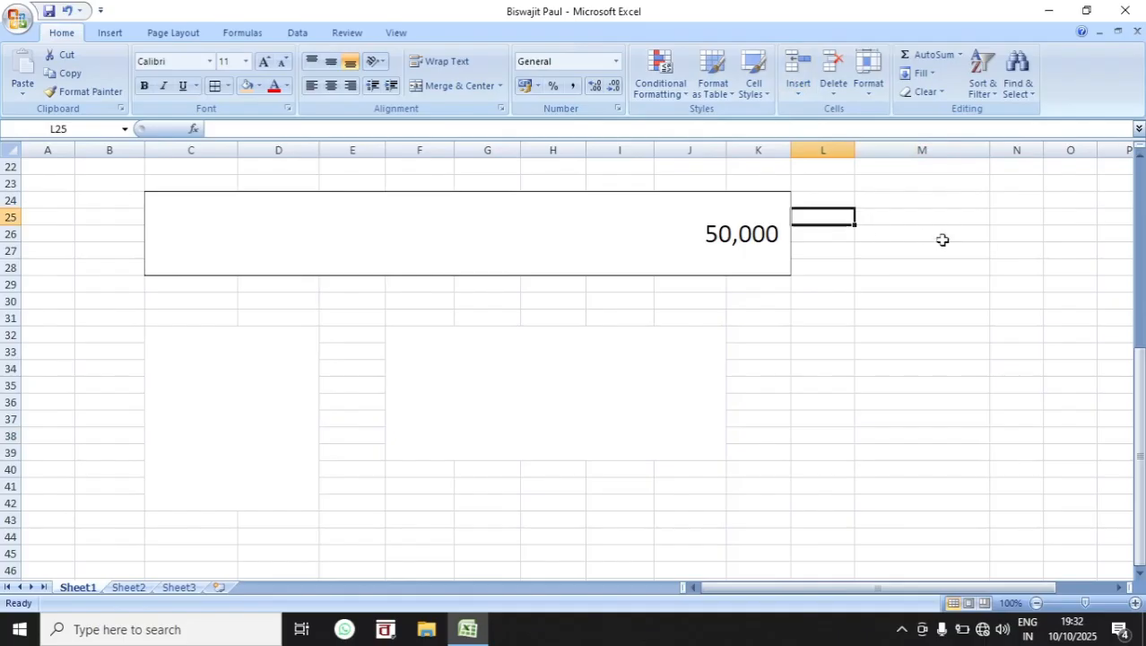